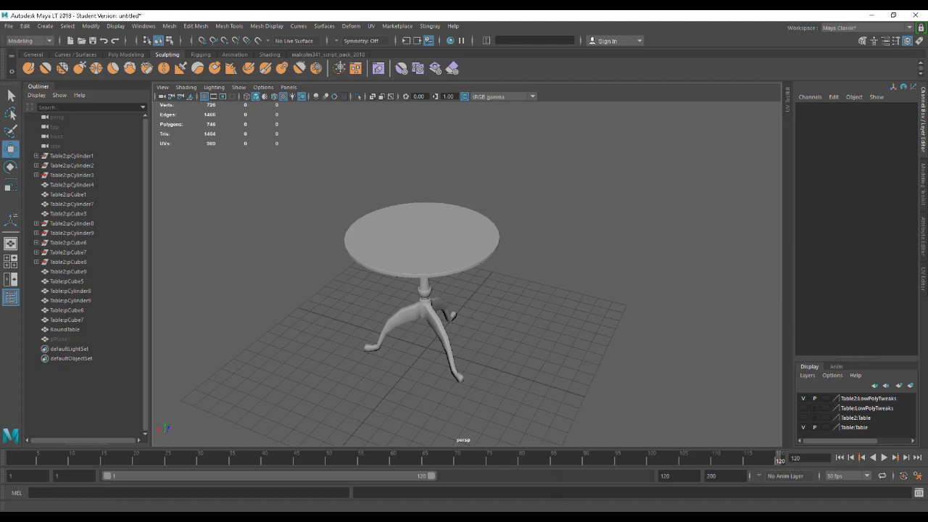
# Switch to the Unreal Project Browser and start a new project with the Blank Blueprint template.
pyautogui.moveTo(580, 518)
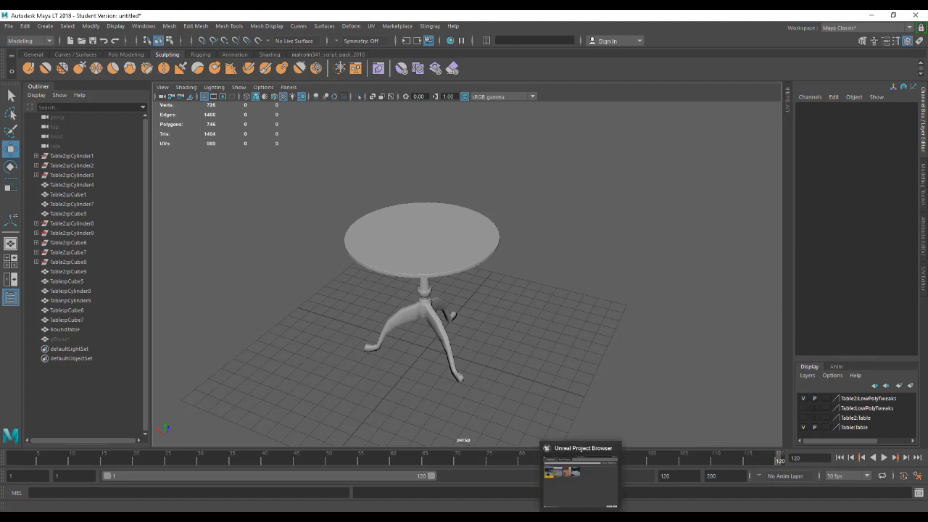
pyautogui.click(580, 517)
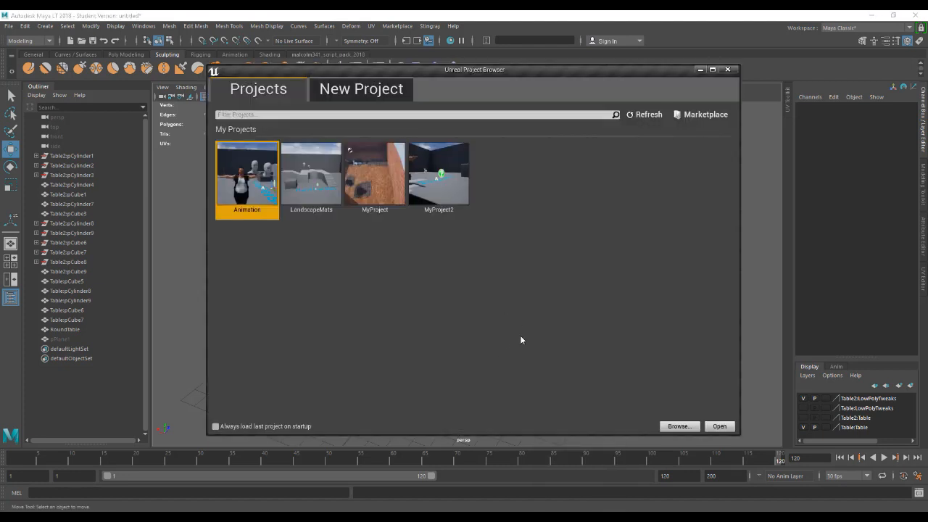
pyautogui.moveTo(578, 518)
pyautogui.moveTo(373, 72); pyautogui.dragTo(371, 70)
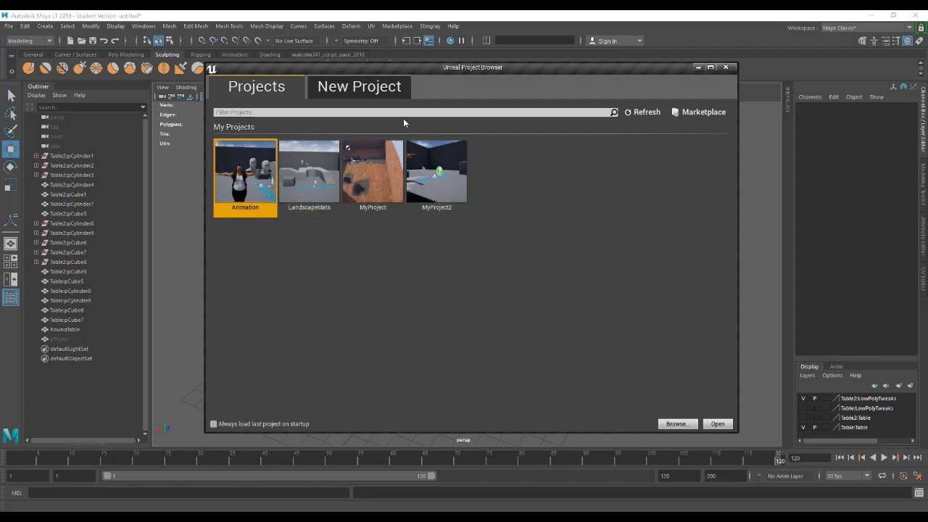
pyautogui.click(356, 88)
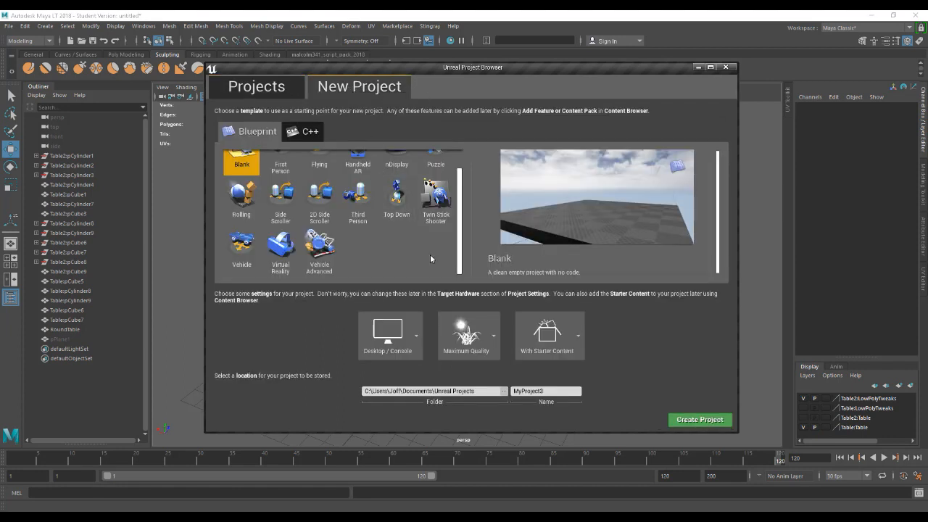
pyautogui.scroll(1, 453, 239)
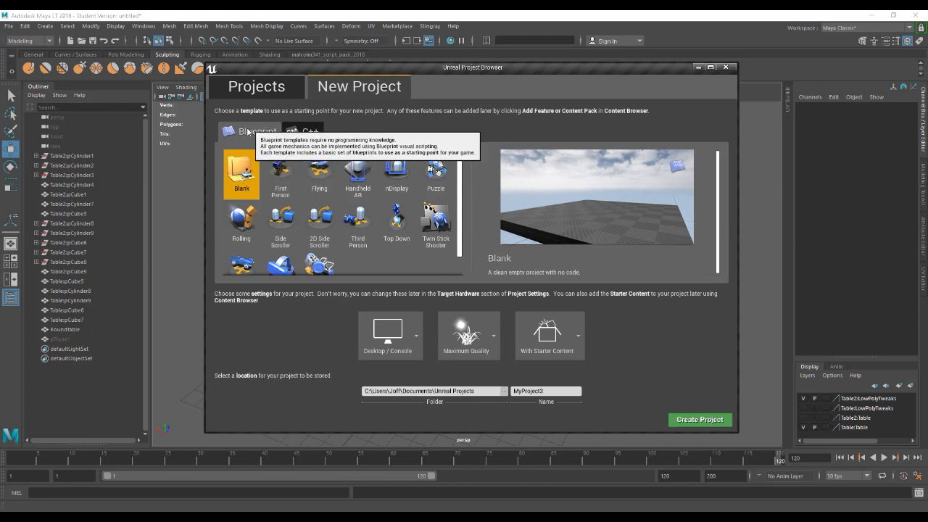
pyautogui.click(304, 132)
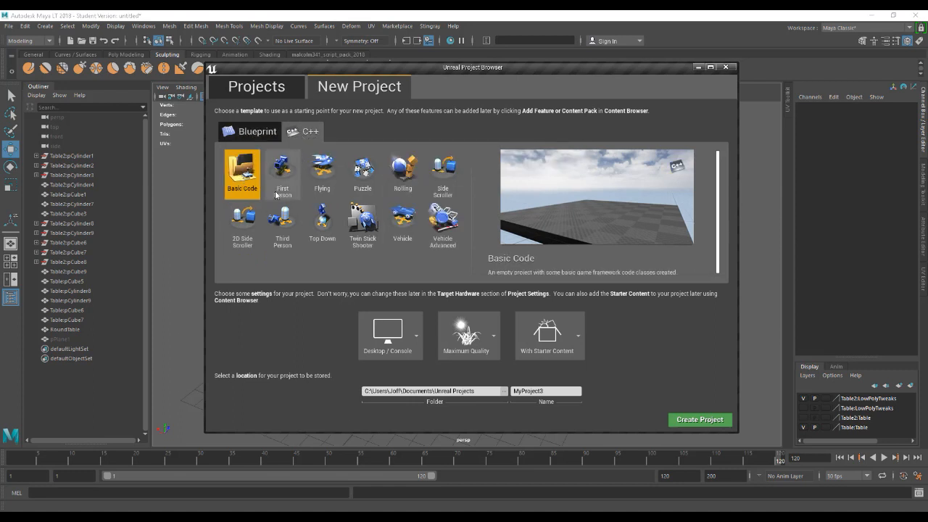
pyautogui.click(250, 131)
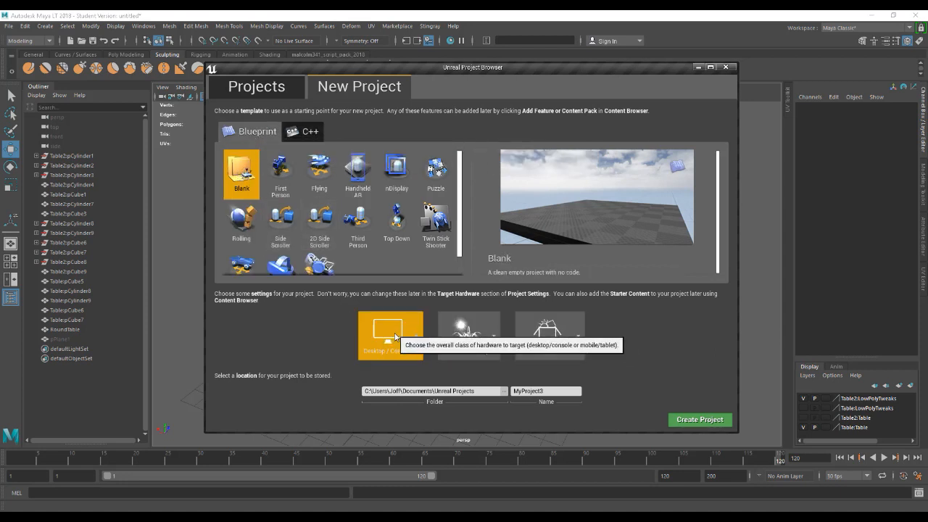
# Keep the project settings at Desktop / Console, Maximum Quality and With Starter Content.
pyautogui.click(411, 350)
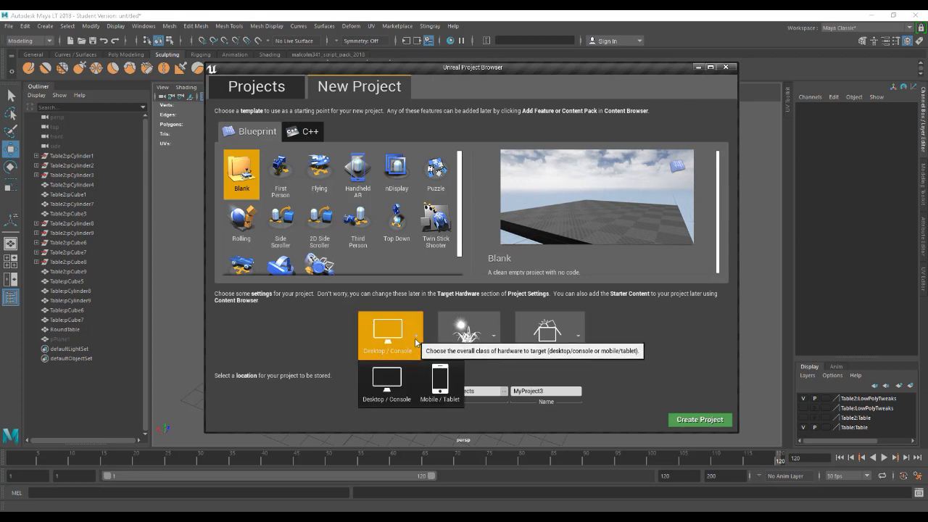
pyautogui.click(387, 383)
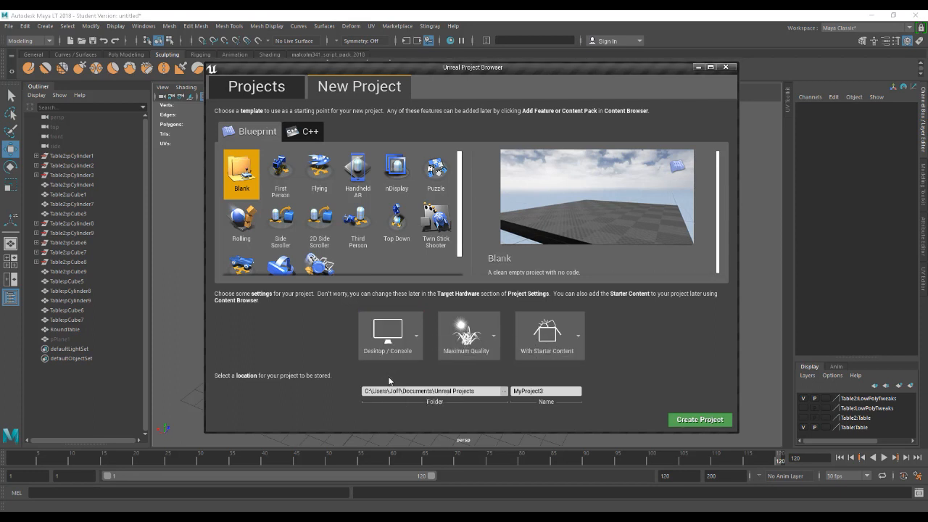
pyautogui.click(493, 338)
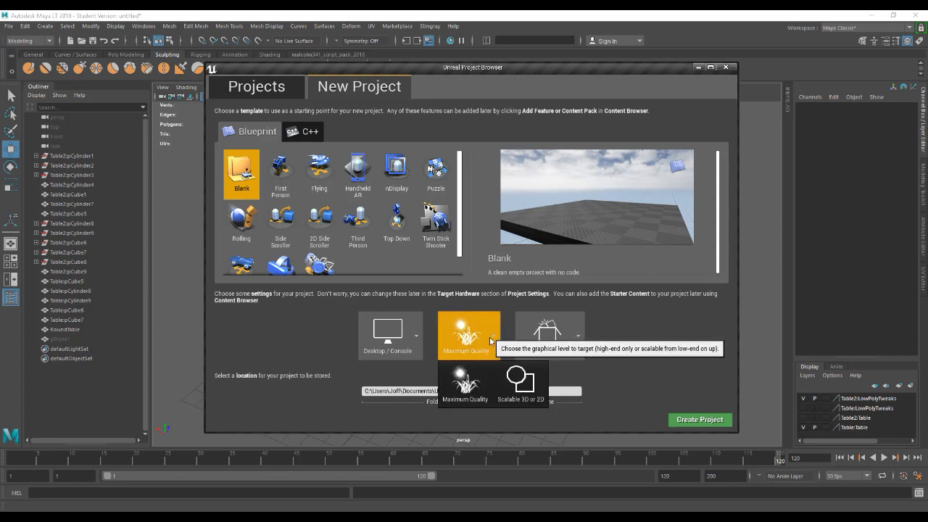
pyautogui.click(601, 371)
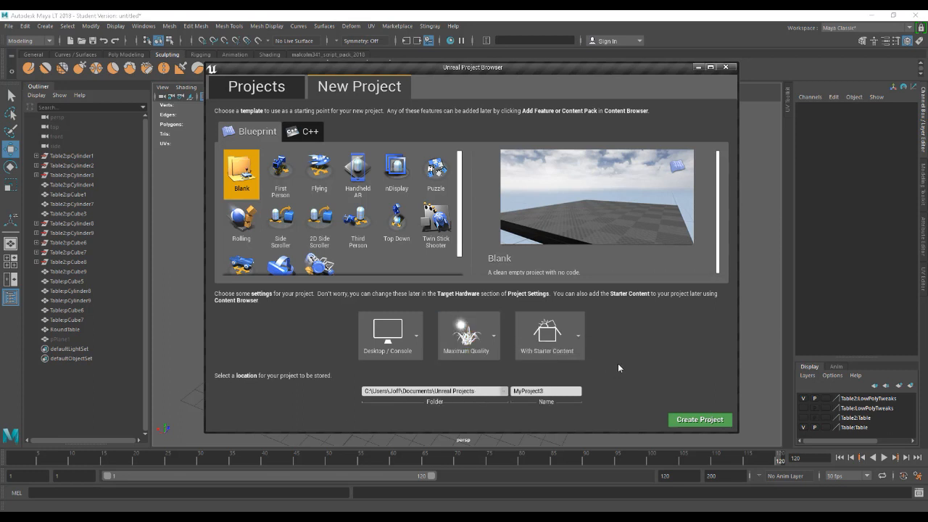
pyautogui.click(579, 337)
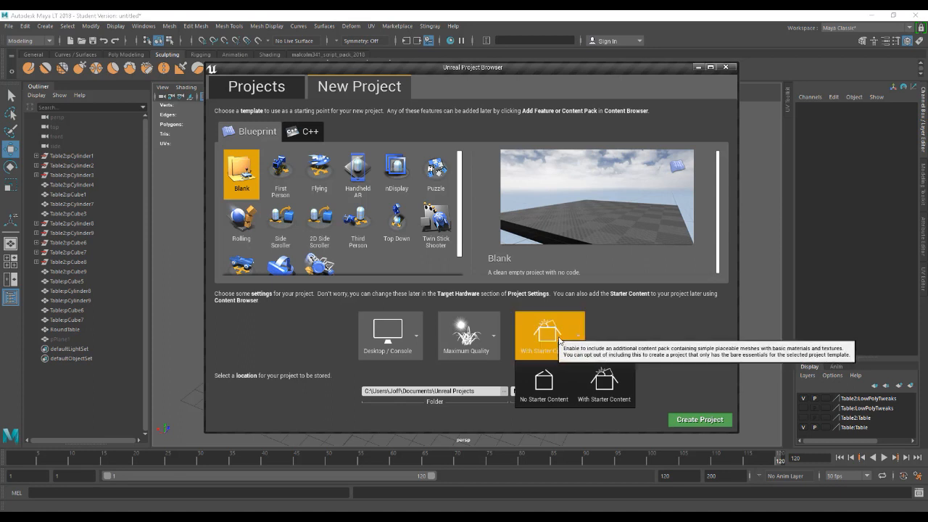
pyautogui.click(618, 339)
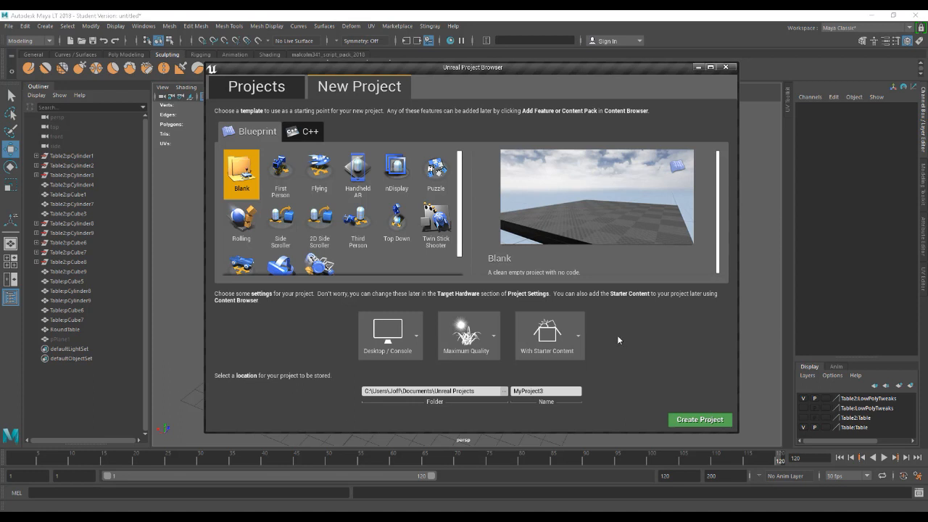
# Name the project Room3D_Project and create it.
pyautogui.click(547, 391)
pyautogui.doubleClick(547, 391)
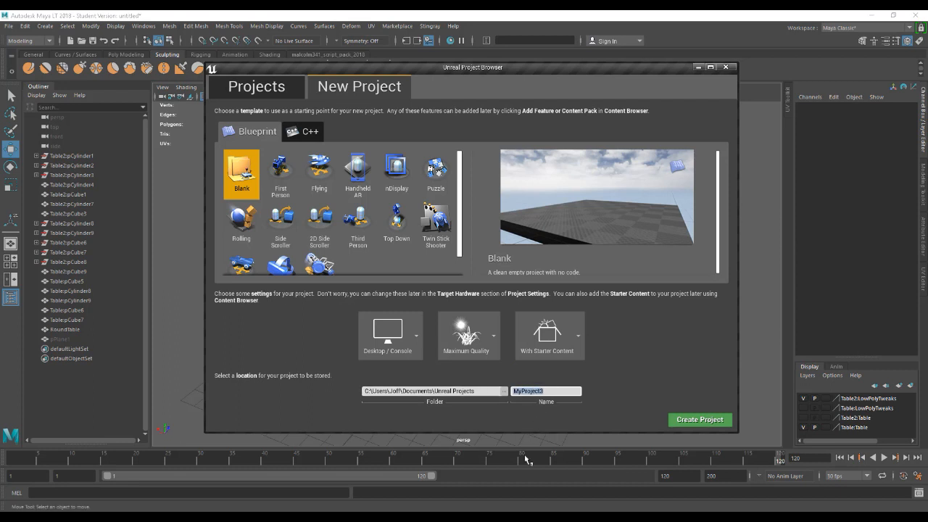
pyautogui.write('Room')
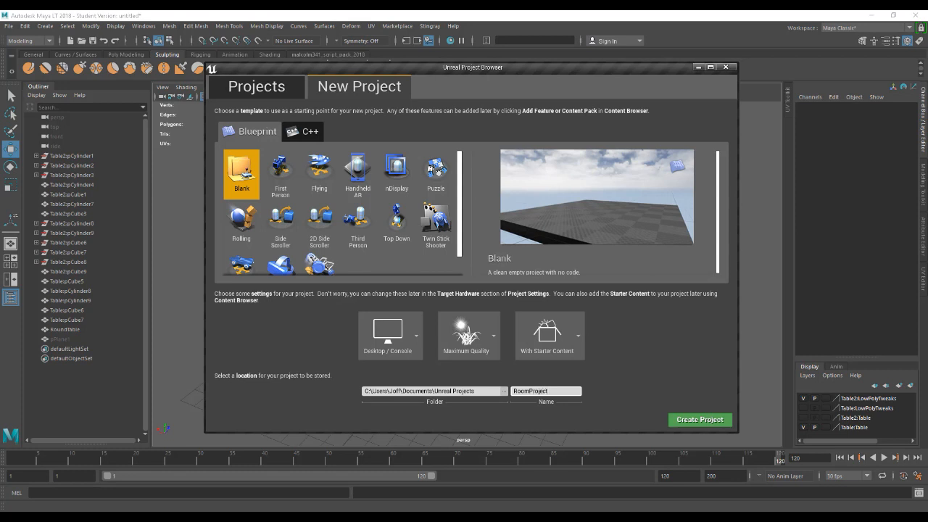
pyautogui.press('Left')
pyautogui.write('3D')
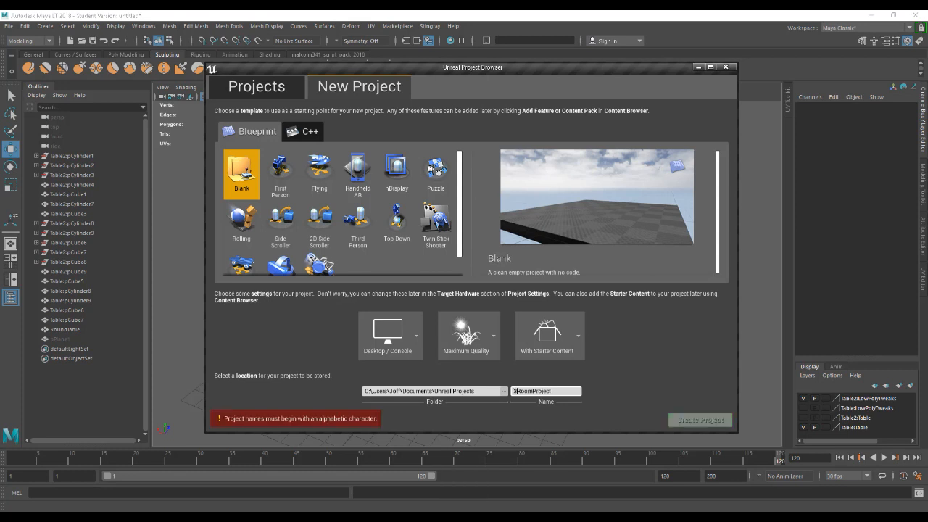
pyautogui.press('Right')
pyautogui.press('BackSpace')
pyautogui.press('BackSpace')
pyautogui.press('Right')
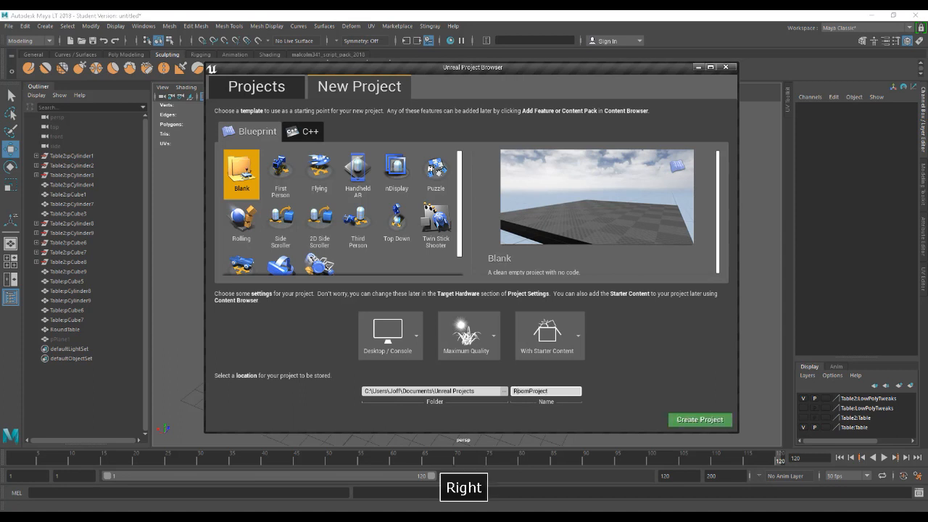
pyautogui.write('3D')
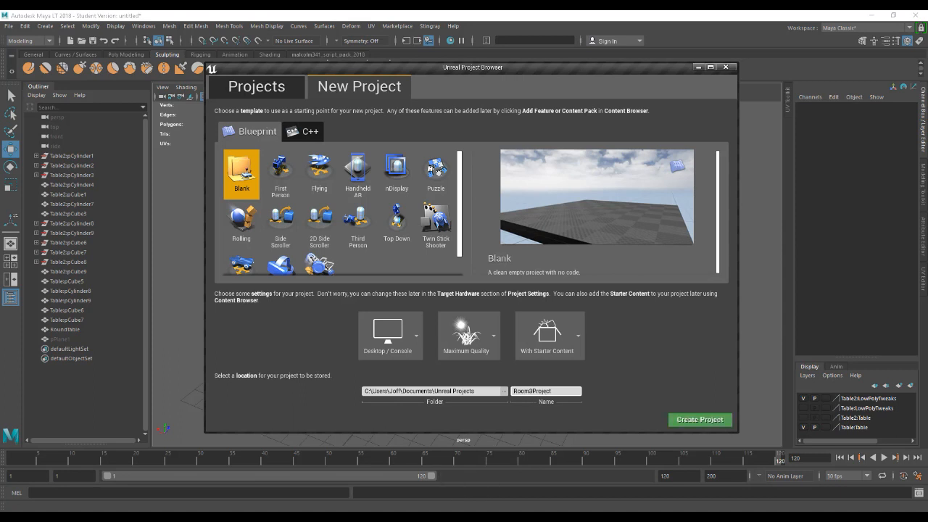
pyautogui.write('_')
pyautogui.click(709, 423)
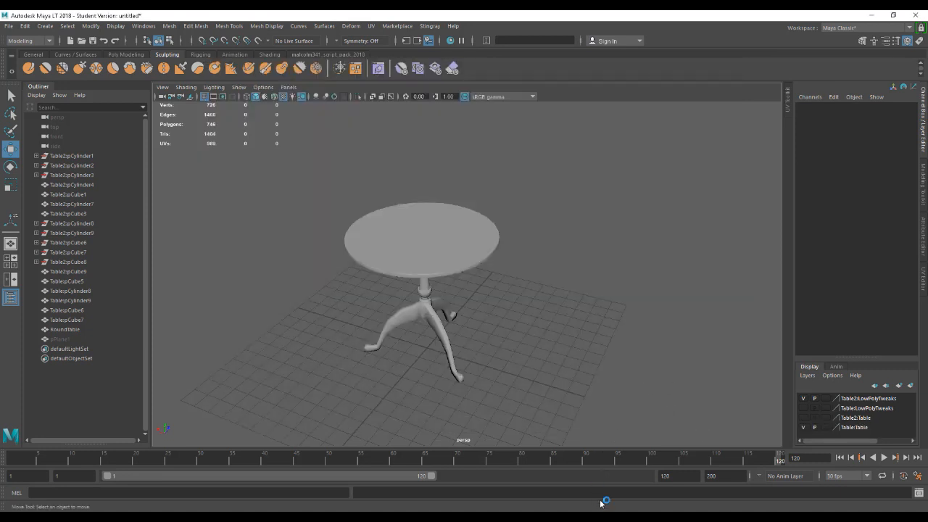
# Select the round table between the chairs in the level and look at the furniture from different angles.
pyautogui.moveTo(582, 518)
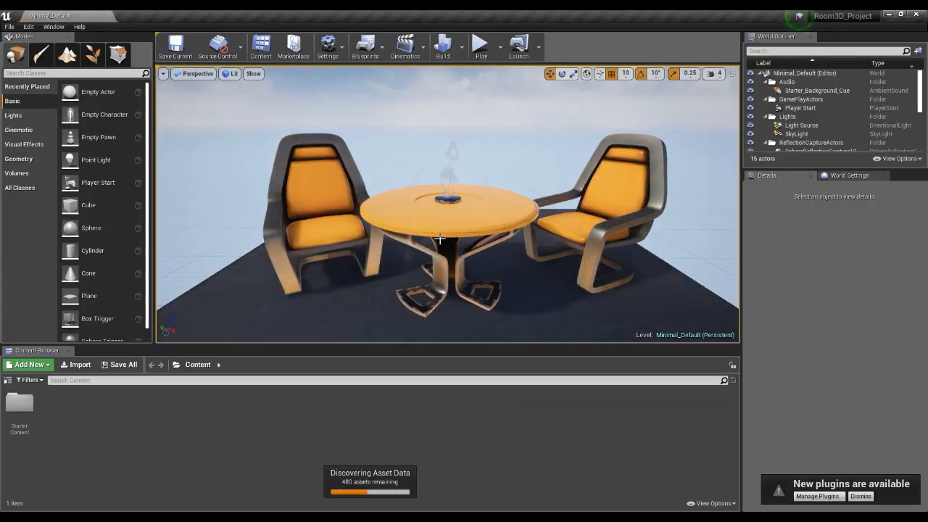
pyautogui.moveTo(463, 278); pyautogui.dragTo(483, 279, button='right')
pyautogui.scroll(-10, 549, 270)
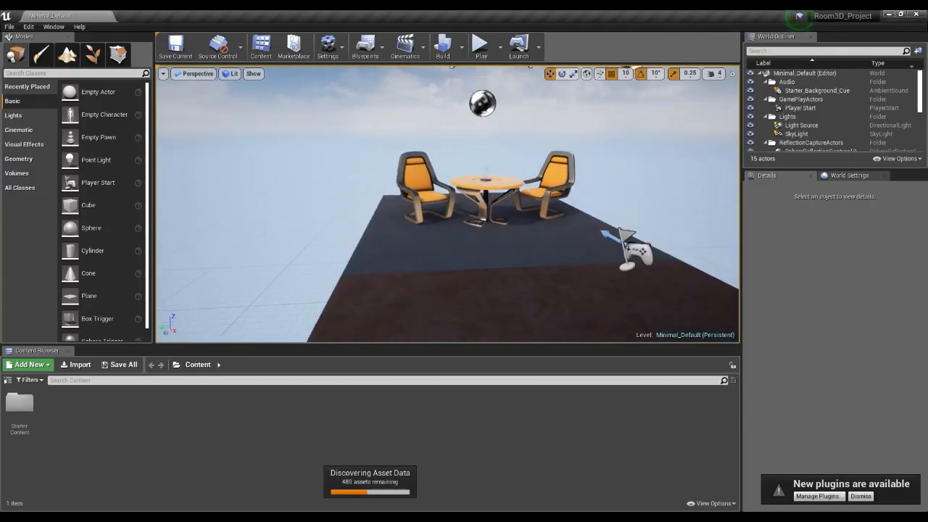
pyautogui.moveTo(527, 238); pyautogui.dragTo(467, 206, button='right')
pyautogui.press('w')
pyautogui.click(467, 205)
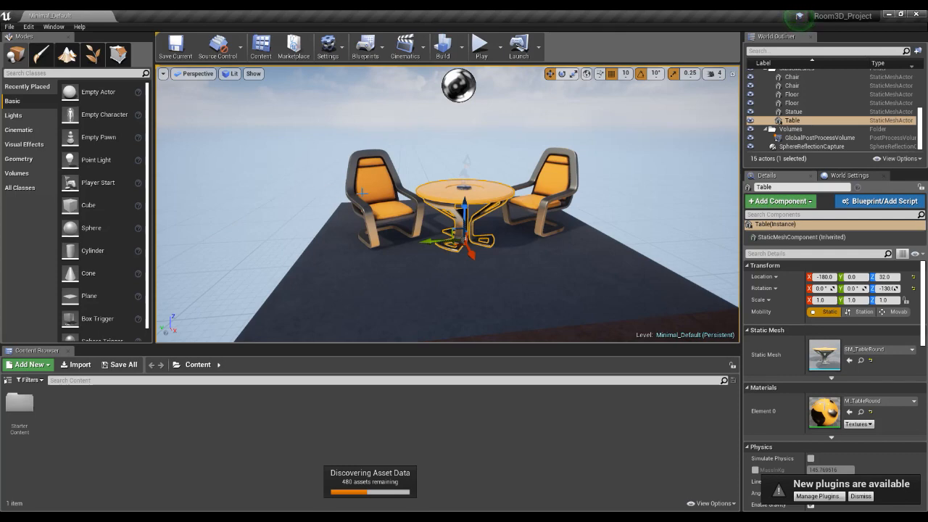
pyautogui.moveTo(414, 236); pyautogui.dragTo(482, 239, button='right')
pyautogui.moveTo(482, 239); pyautogui.dragTo(447, 256, button='middle')
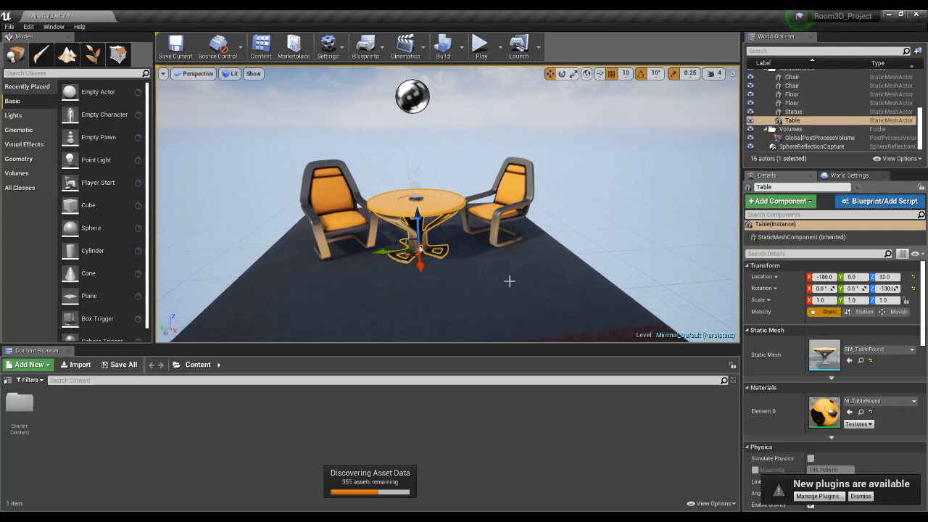
pyautogui.moveTo(474, 282)
pyautogui.mouseDown(button='right')
pyautogui.moveTo(450, 282)
pyautogui.moveTo(500, 284)
pyautogui.moveTo(458, 288)
pyautogui.moveTo(478, 293)
pyautogui.moveTo(509, 287)
pyautogui.moveTo(449, 290)
pyautogui.moveTo(463, 295)
pyautogui.mouseUp(button='right')
pyautogui.moveTo(447, 204)
pyautogui.mouseDown(button='right')
pyautogui.moveTo(424, 204)
pyautogui.moveTo(442, 215)
pyautogui.mouseUp(button='right')
pyautogui.moveTo(442, 215); pyautogui.dragTo(421, 192, button='middle')
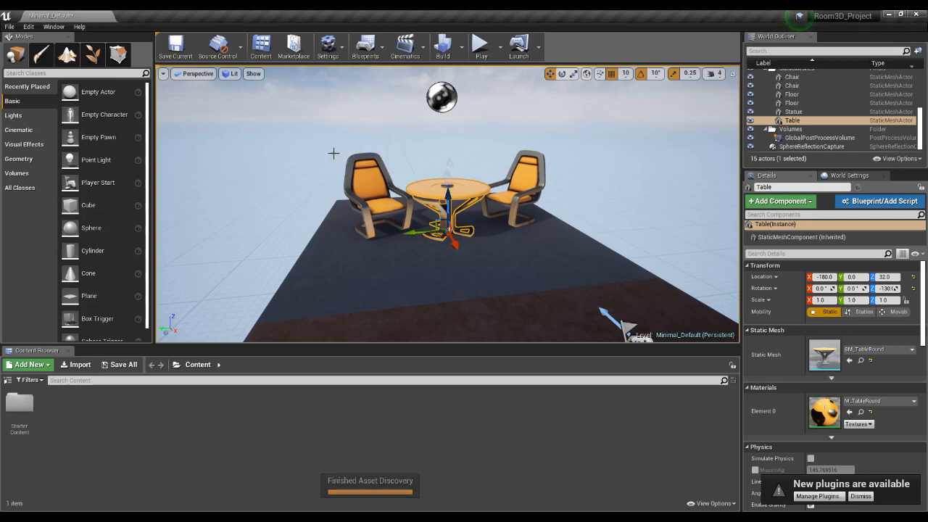
# Enable Invert Middle Mouse Pan in the Level Editor viewport preferences and close the preferences.
pyautogui.click(30, 27)
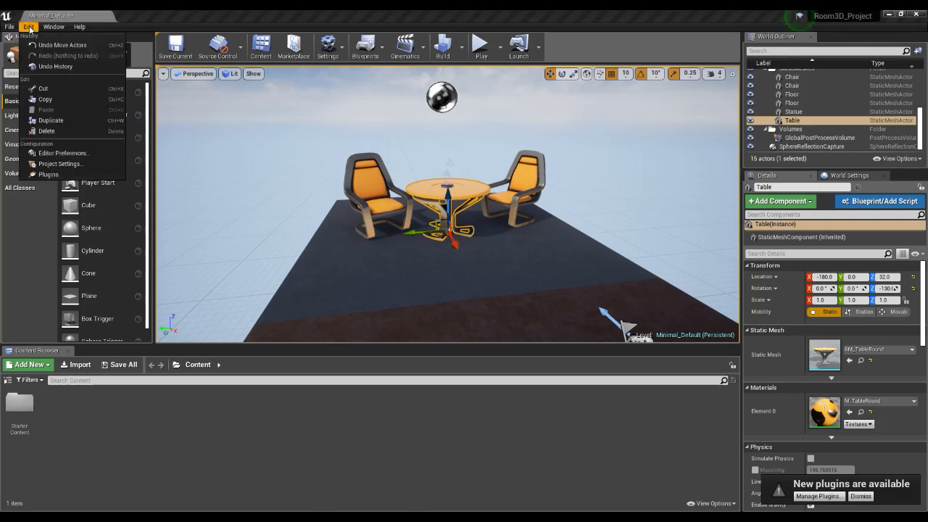
pyautogui.click(61, 153)
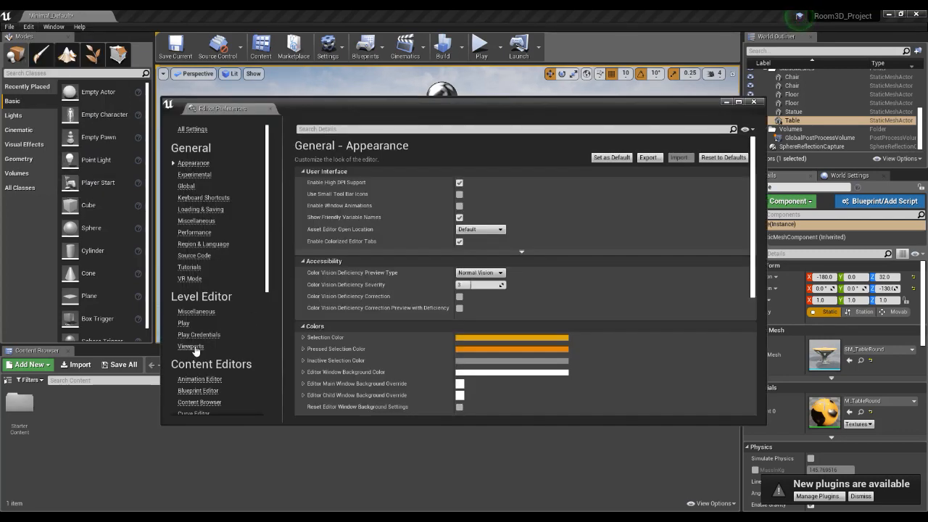
pyautogui.click(193, 347)
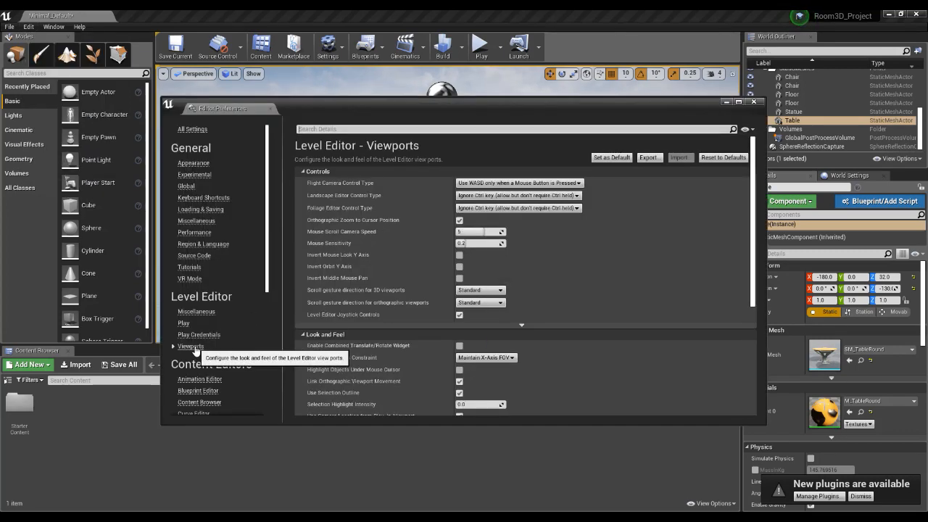
pyautogui.click(459, 278)
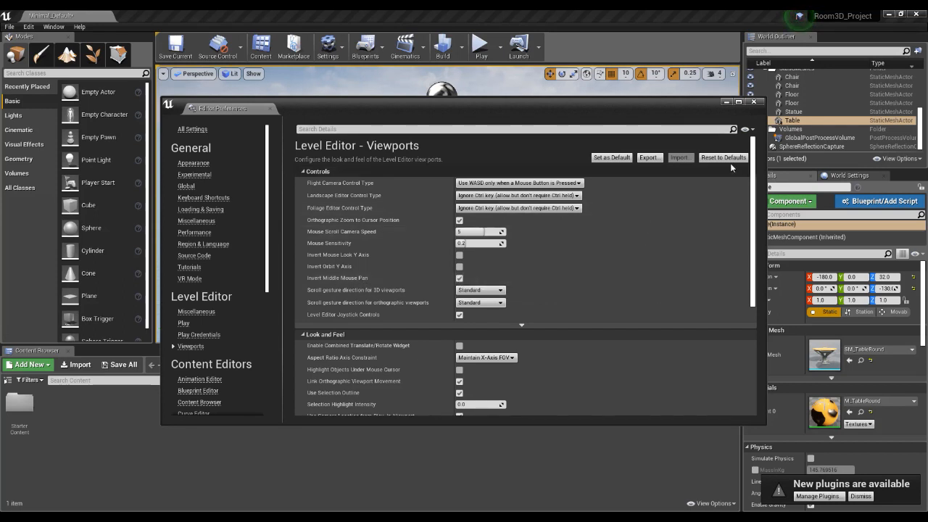
pyautogui.click(757, 103)
# Test the inverted panning by viewing the table and chairs from several positions, undoing any accidental edit.
pyautogui.moveTo(571, 214); pyautogui.dragTo(544, 209, button='middle')
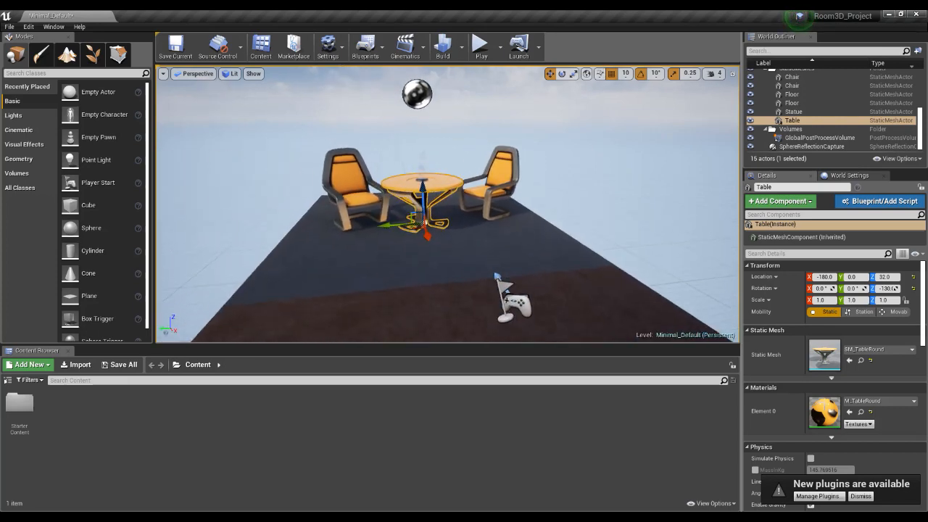
pyautogui.moveTo(429, 223); pyautogui.dragTo(528, 237, button='middle')
pyautogui.hotkey('ctrl', 'z')
pyautogui.moveTo(553, 243); pyautogui.dragTo(562, 259, button='right')
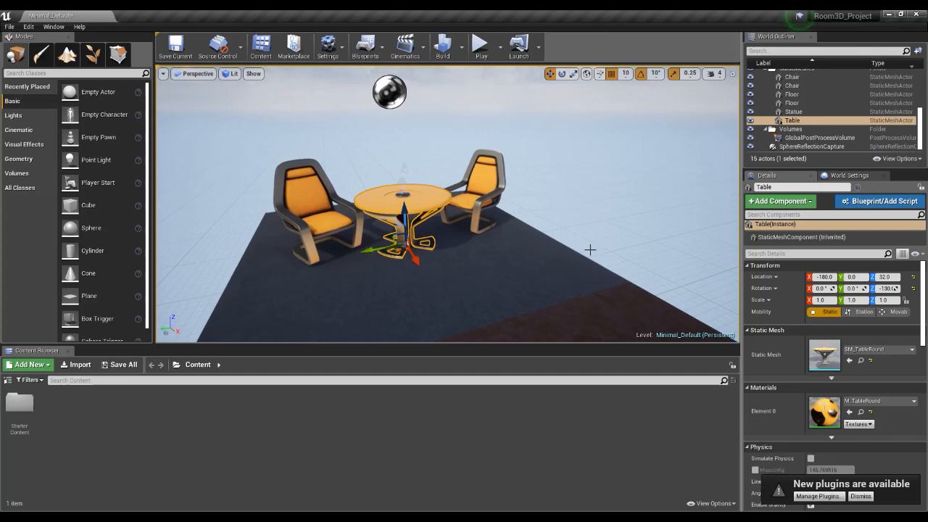
pyautogui.moveTo(487, 274); pyautogui.dragTo(475, 297, button='right')
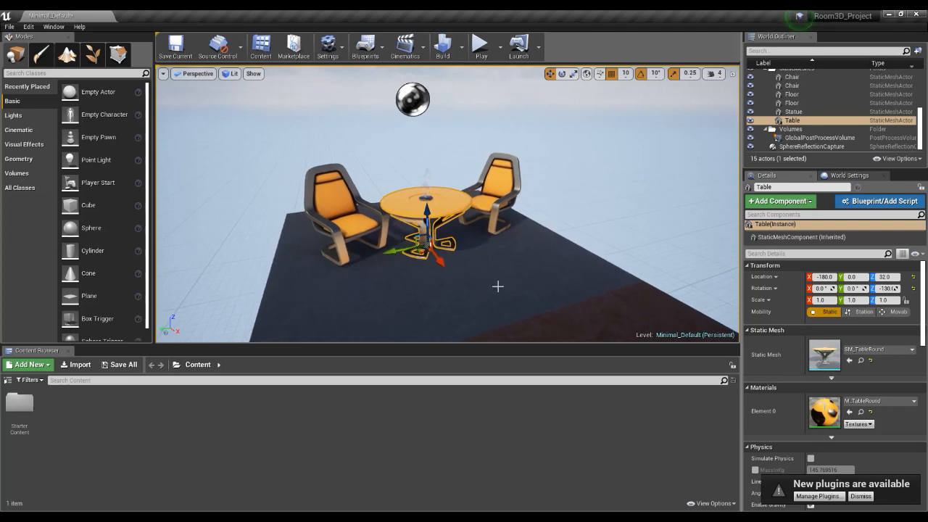
# Fly the camera forward, backward, sideways, up and down around the table and chairs to examine the level.
pyautogui.moveTo(498, 285); pyautogui.dragTo(491, 275, button='right')
pyautogui.press('w')
pyautogui.press('s')
pyautogui.press('w')
pyautogui.press('a')
pyautogui.press('d')
pyautogui.press('s')
pyautogui.press('s')
pyautogui.press('a')
pyautogui.press('w')
pyautogui.press('d')
pyautogui.press('s')
pyautogui.press('s')
pyautogui.press('q')
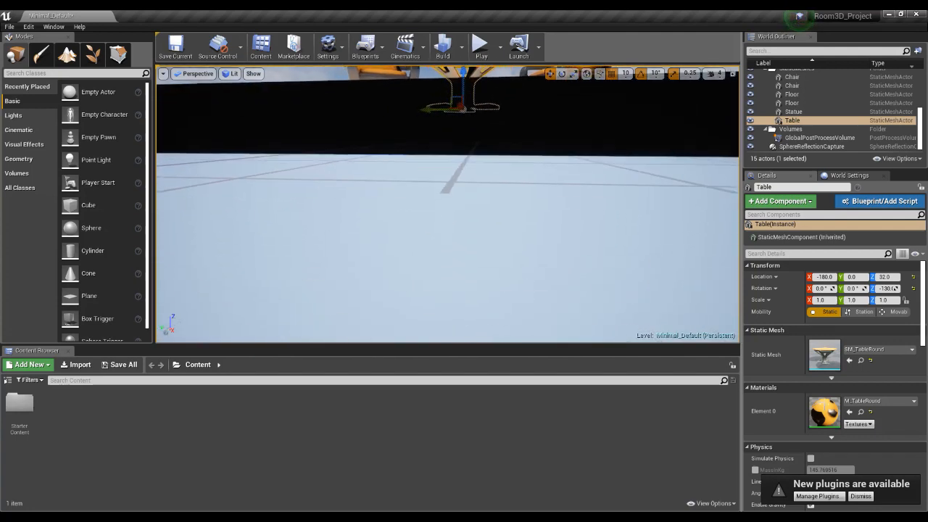
pyautogui.press('e')
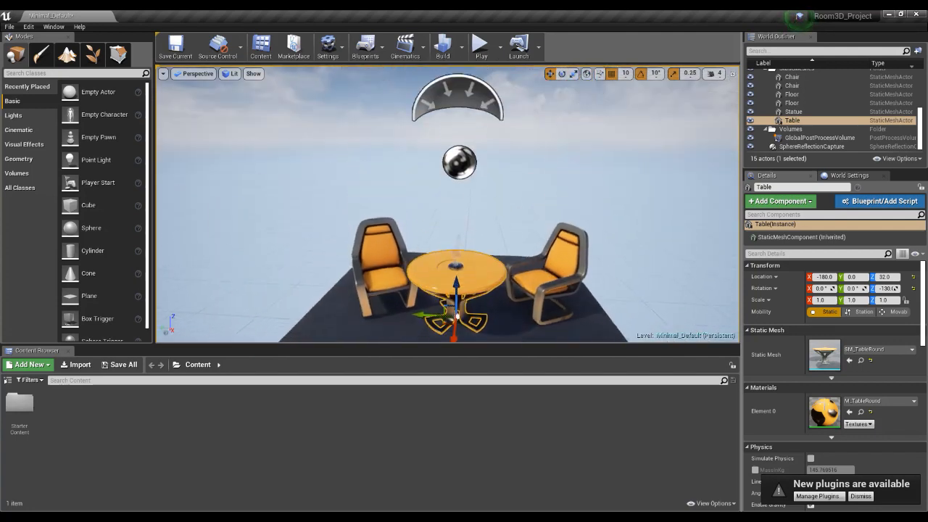
pyautogui.press('e')
pyautogui.press('w')
pyautogui.press('q')
pyautogui.press('s')
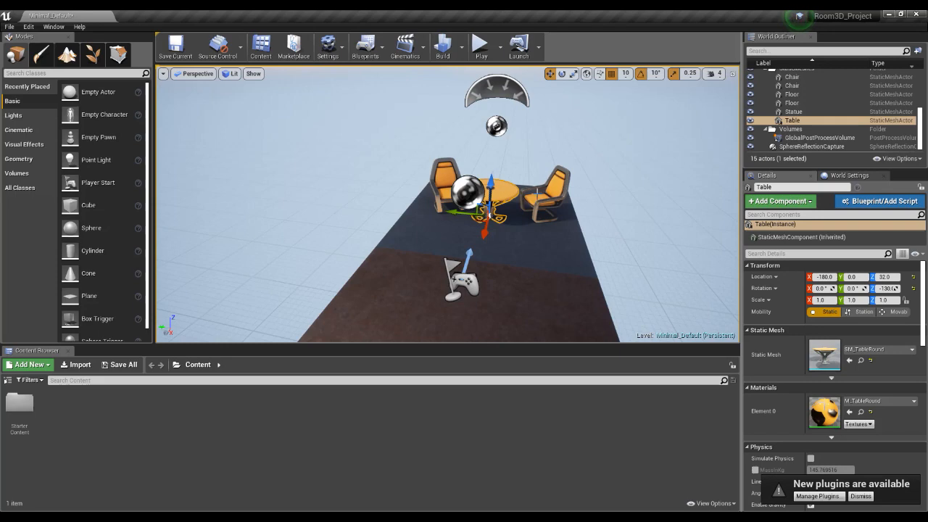
# Set the viewport camera speed to 2.
pyautogui.click(716, 73)
pyautogui.moveTo(741, 97); pyautogui.dragTo(731, 97)
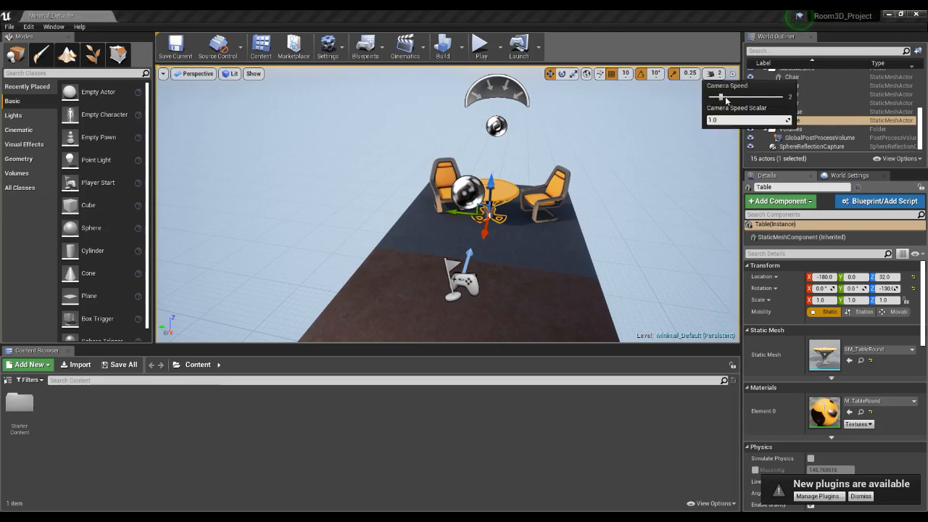
# Fly the camera around the table and chairs at the reduced speed and frame the table to examine it.
pyautogui.moveTo(512, 235); pyautogui.dragTo(714, 238, button='right')
pyautogui.press('w')
pyautogui.press('a')
pyautogui.press('w')
pyautogui.press('a')
pyautogui.press('w')
pyautogui.press('a')
pyautogui.press('w')
pyautogui.press('f')
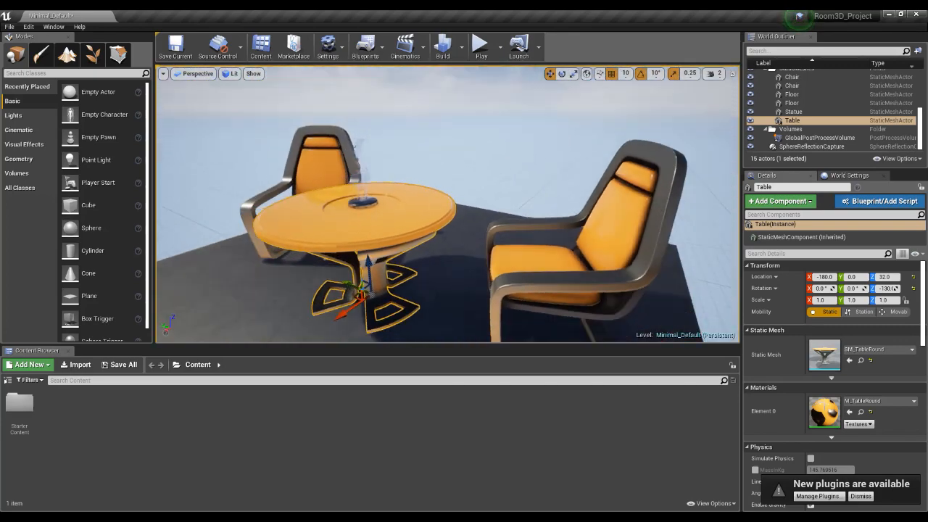
pyautogui.press('a')
pyautogui.moveTo(426, 248); pyautogui.dragTo(477, 254, button='right')
pyautogui.press('w')
pyautogui.press('w')
pyautogui.moveTo(537, 241); pyautogui.dragTo(537, 241, button='right')
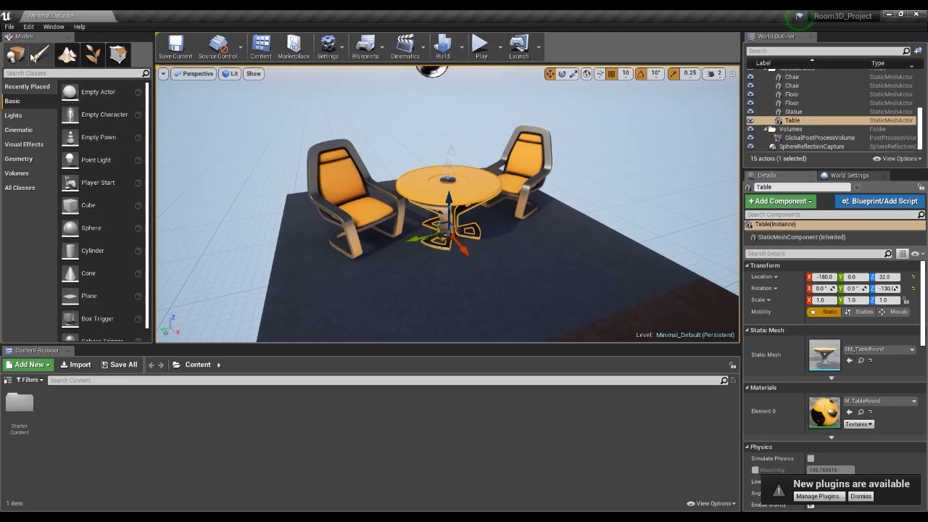
# Look through the placeable actor categories, including Recently Placed, Geometry, Volumes and All Classes.
pyautogui.click(26, 87)
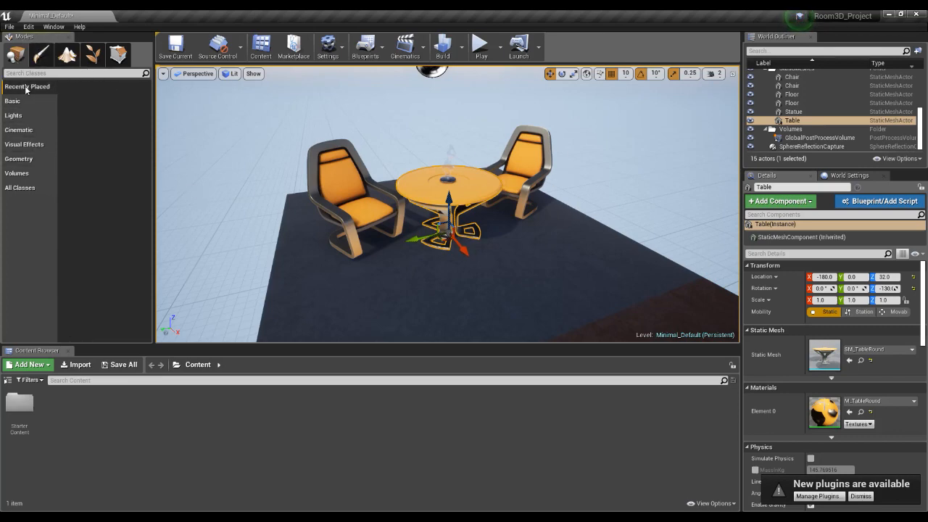
pyautogui.click(26, 160)
pyautogui.click(25, 174)
pyautogui.click(23, 191)
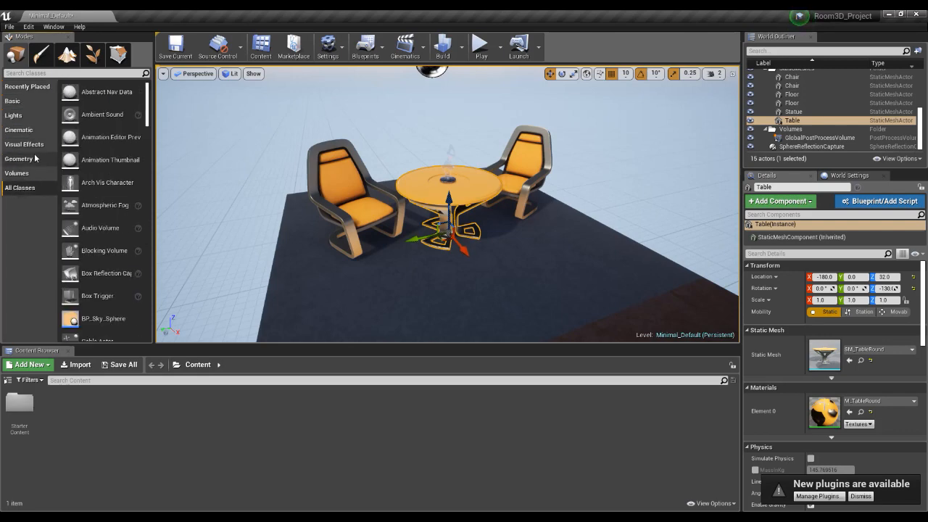
pyautogui.click(32, 90)
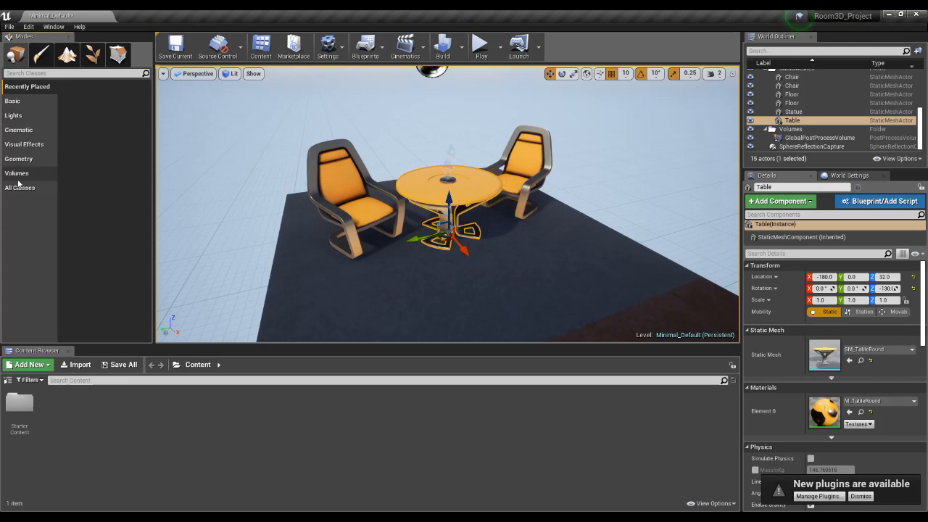
# Examine the Paint, Foliage and Geometry Editing modes, and return to Place mode.
pyautogui.click(42, 58)
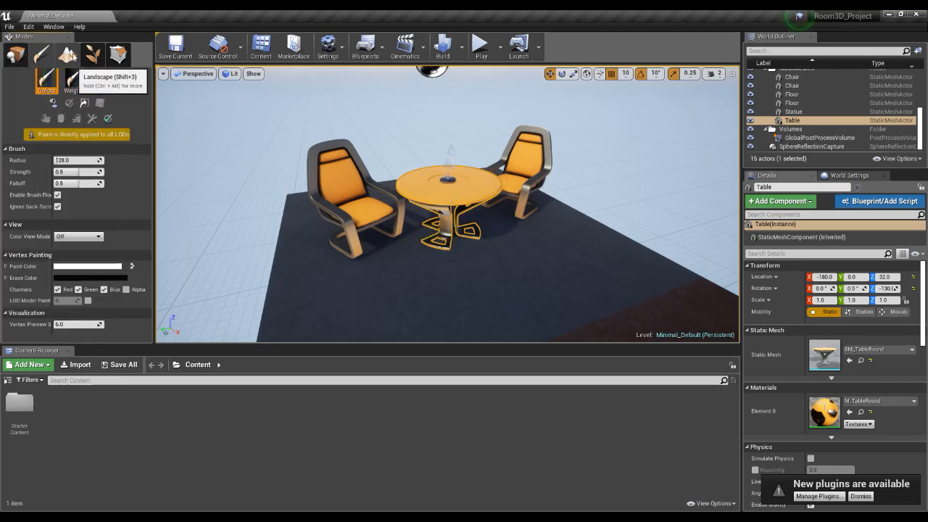
pyautogui.click(93, 56)
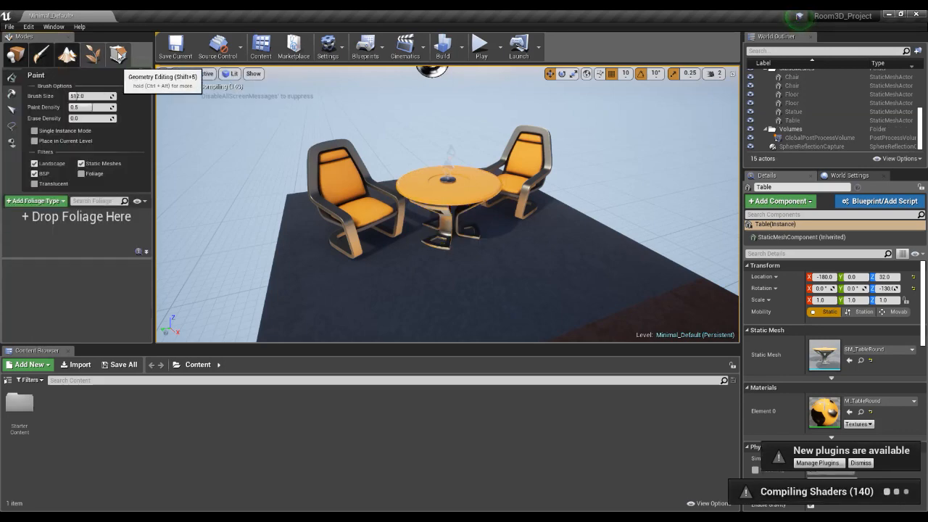
pyautogui.click(118, 55)
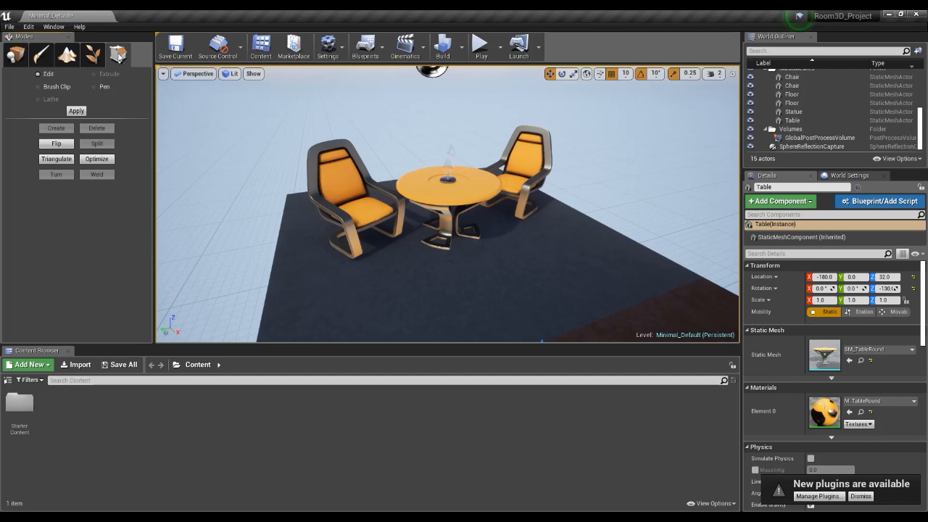
pyautogui.click(13, 58)
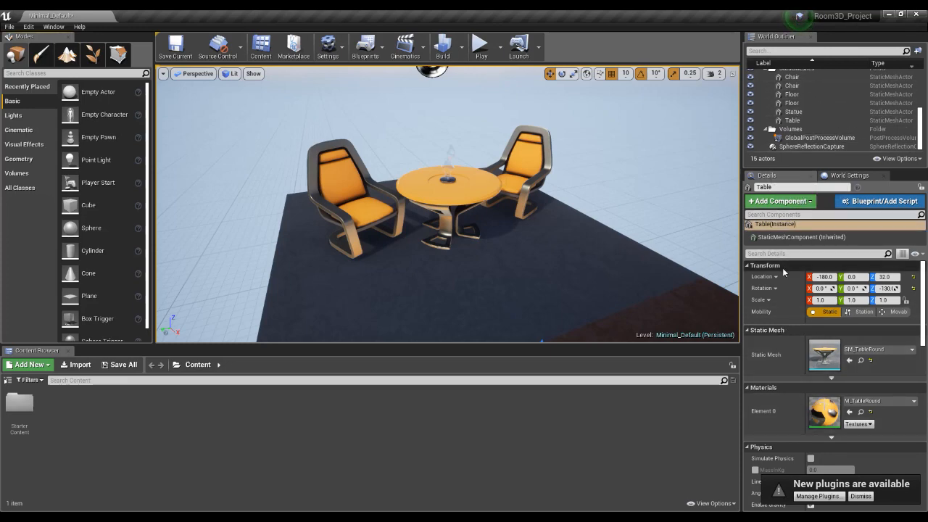
# Select the chair behind the table and review the World Settings and the chair's Details.
pyautogui.click(520, 176)
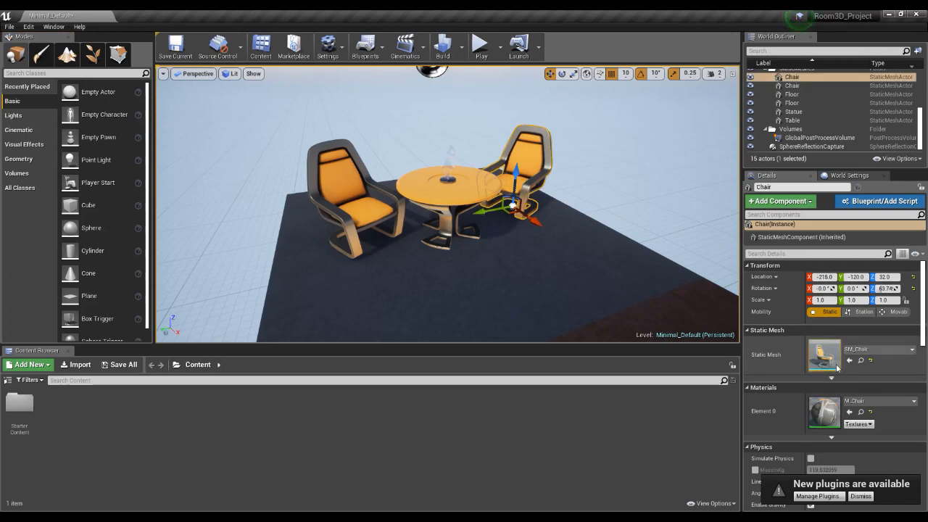
pyautogui.click(845, 176)
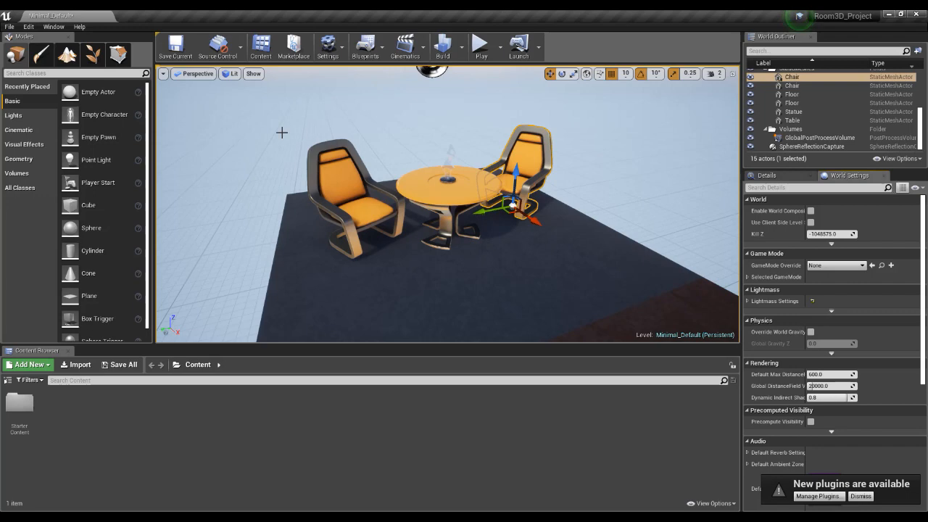
pyautogui.click(53, 27)
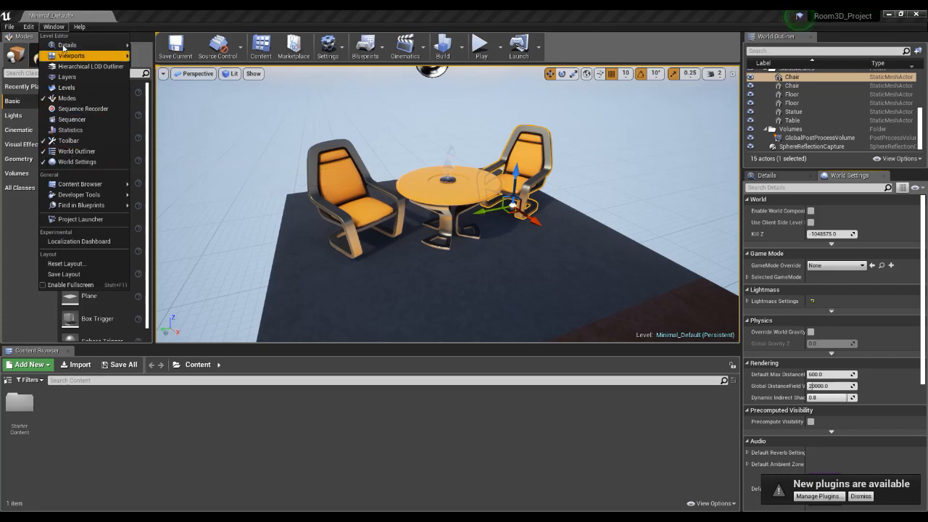
pyautogui.click(64, 19)
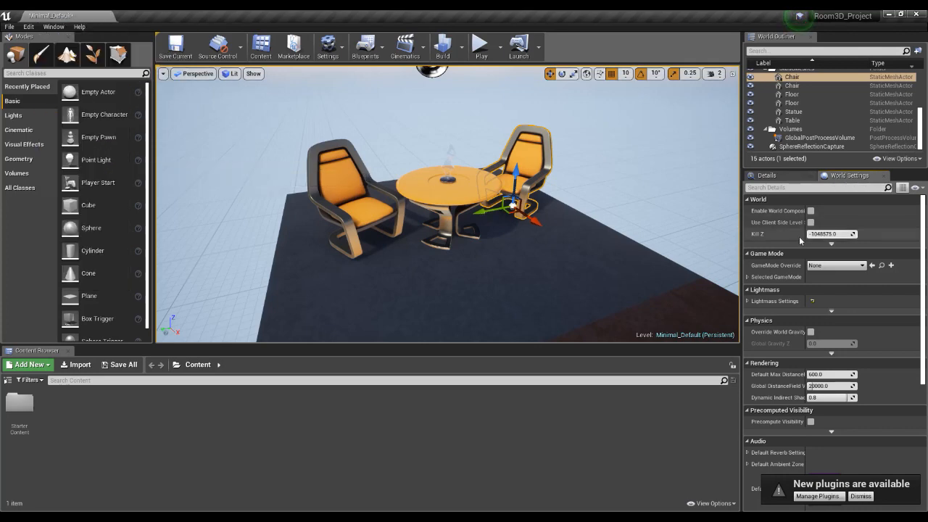
pyautogui.click(767, 175)
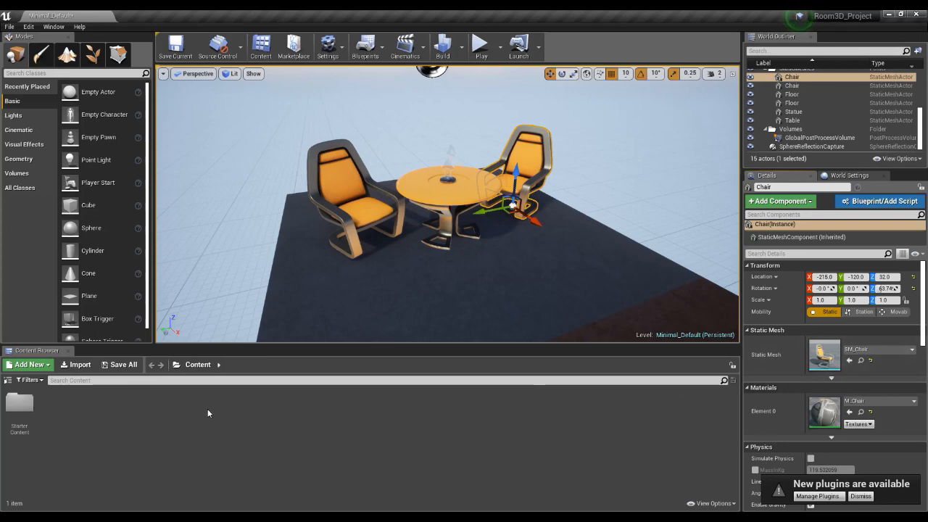
# Show the Content Browser's folder tree, look into StarterContent's Architecture folder and open its Props folder.
pyautogui.click(7, 382)
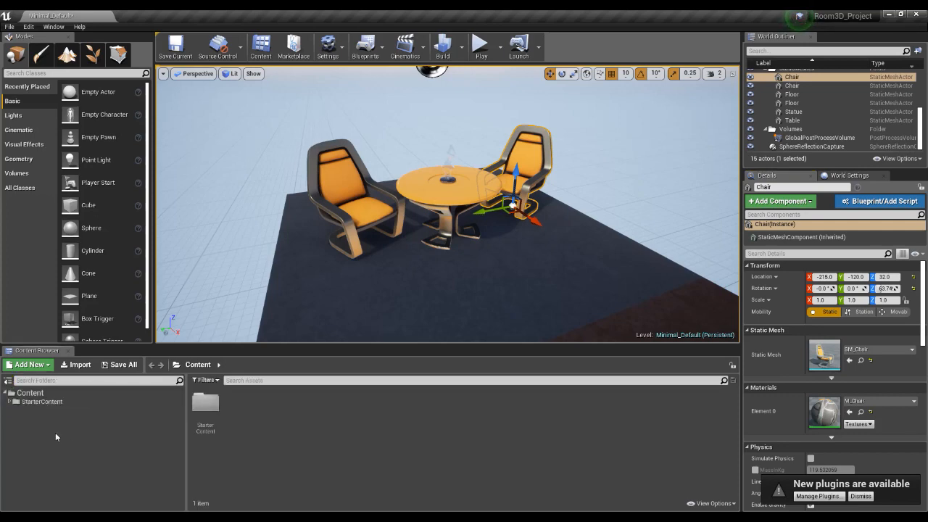
pyautogui.click(33, 393)
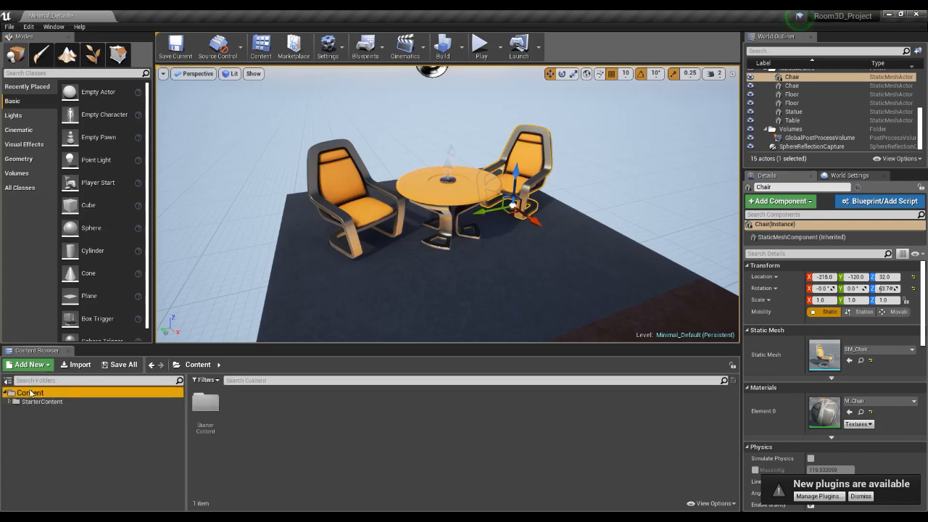
pyautogui.doubleClick(205, 403)
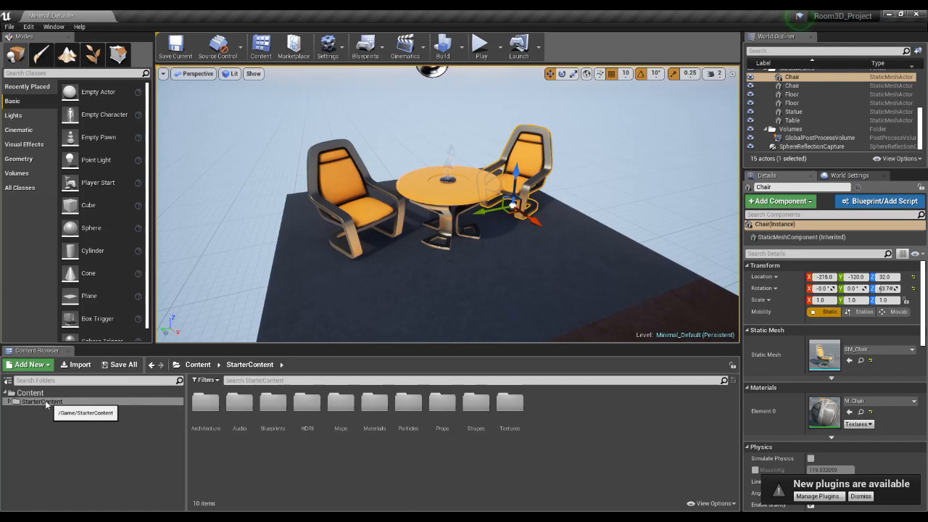
pyautogui.doubleClick(205, 402)
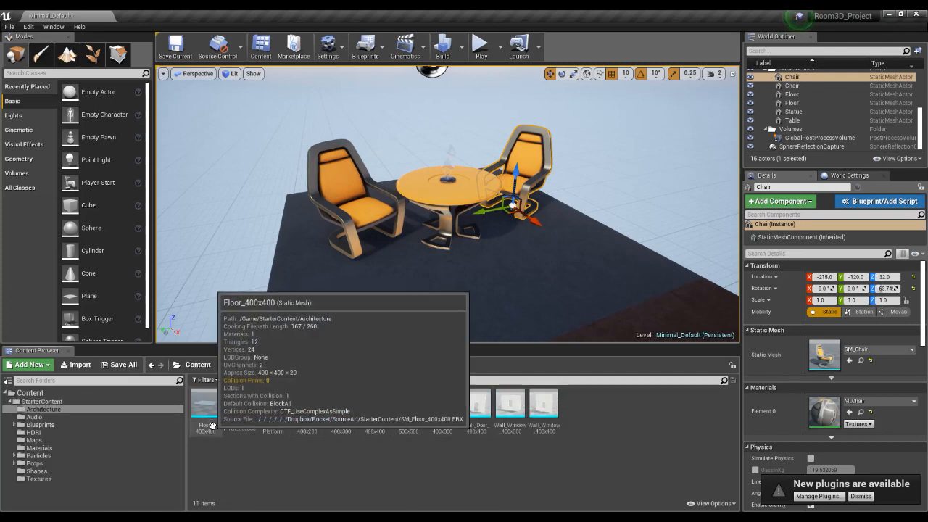
pyautogui.click(250, 364)
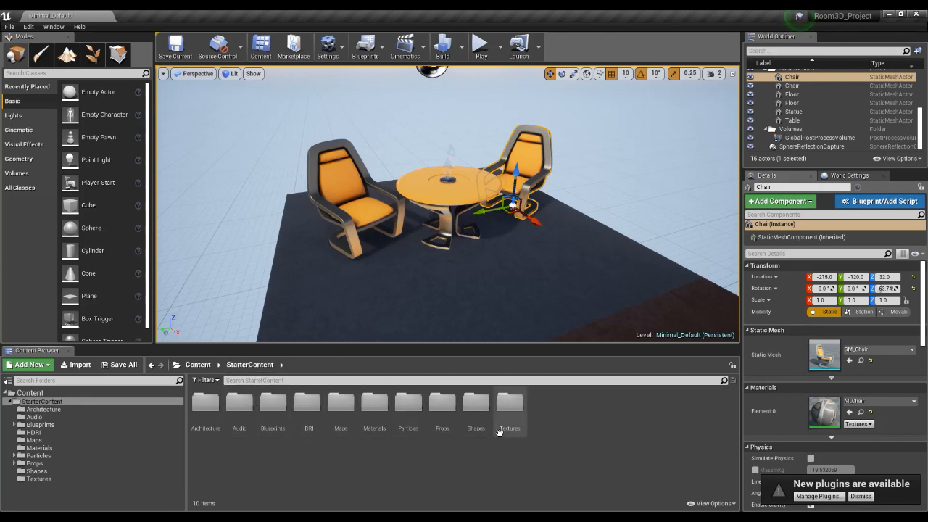
pyautogui.doubleClick(443, 403)
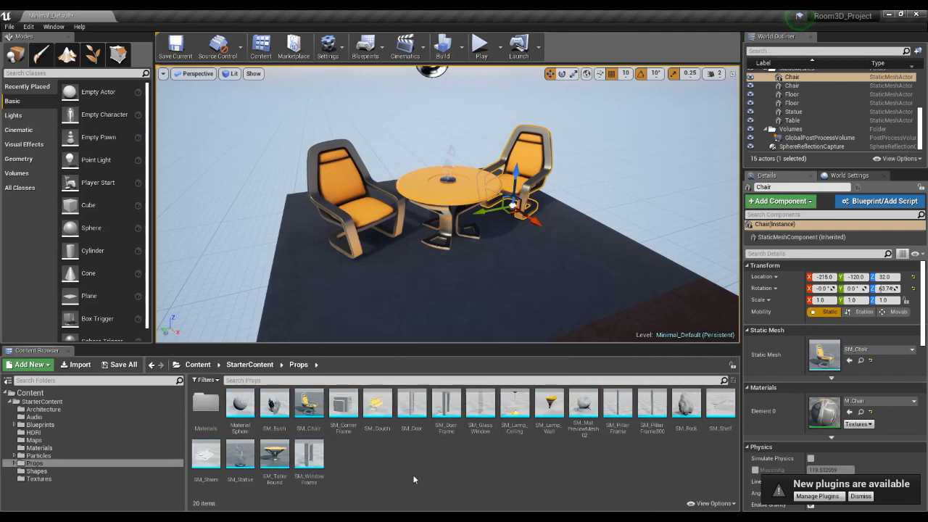
# Place SM_Couch from the Props folder on the floor in front of the table.
pyautogui.moveTo(327, 414)
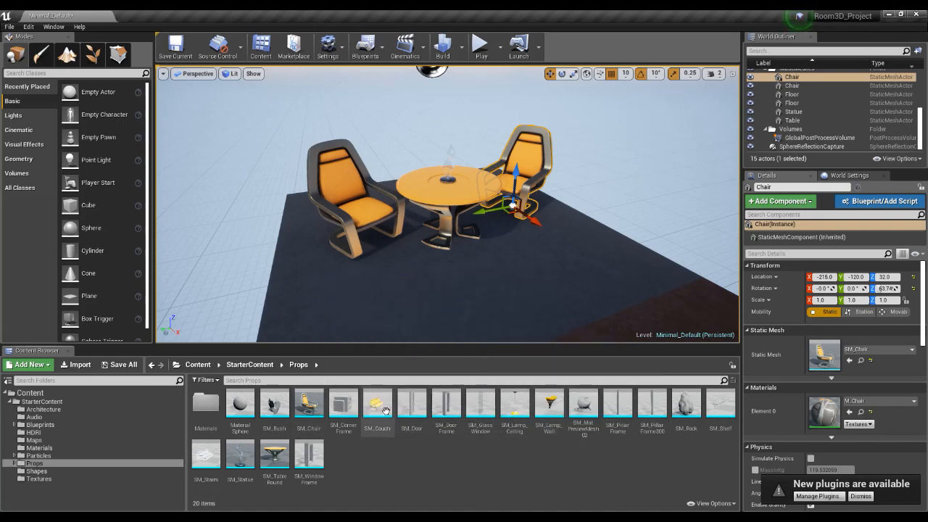
pyautogui.moveTo(377, 406); pyautogui.dragTo(525, 282)
pyautogui.scroll(-2, 557, 297)
pyautogui.moveTo(555, 289); pyautogui.dragTo(577, 290, button='right')
pyautogui.moveTo(576, 252); pyautogui.dragTo(614, 284)
# Try moving and rotating the couch, undoing each change.
pyautogui.moveTo(528, 279); pyautogui.dragTo(590, 206)
pyautogui.hotkey('ctrl', 'z')
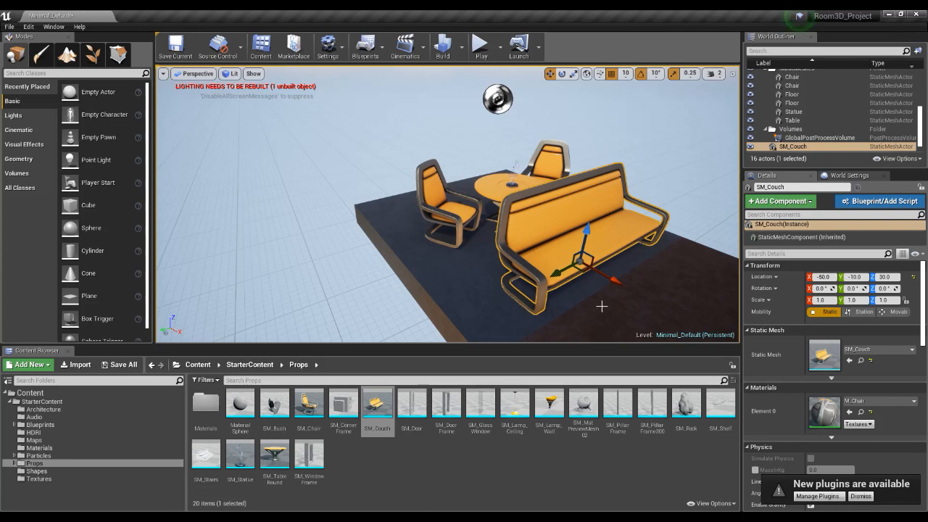
pyautogui.press('e')
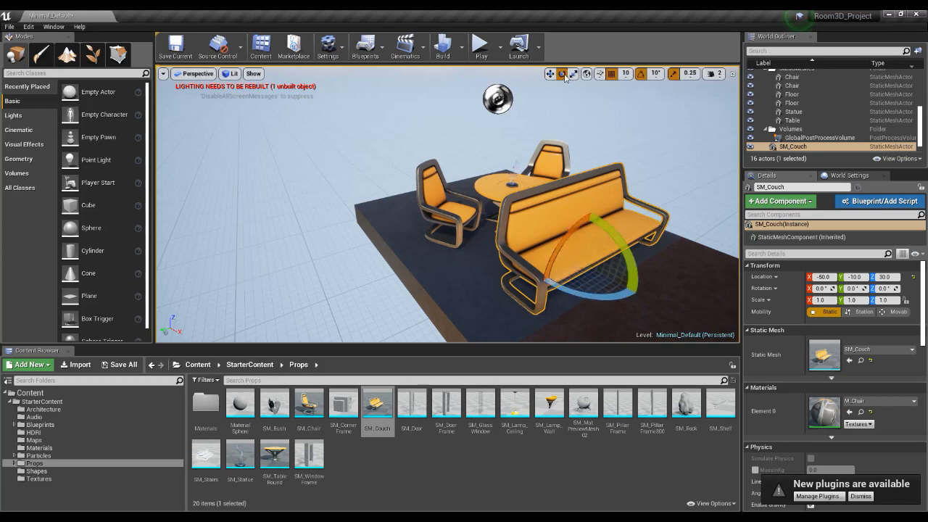
pyautogui.moveTo(562, 293)
pyautogui.mouseDown()
pyautogui.moveTo(591, 294)
pyautogui.moveTo(556, 293)
pyautogui.moveTo(591, 294)
pyautogui.moveTo(569, 307)
pyautogui.mouseUp()
pyautogui.hotkey('ctrl', 'z')
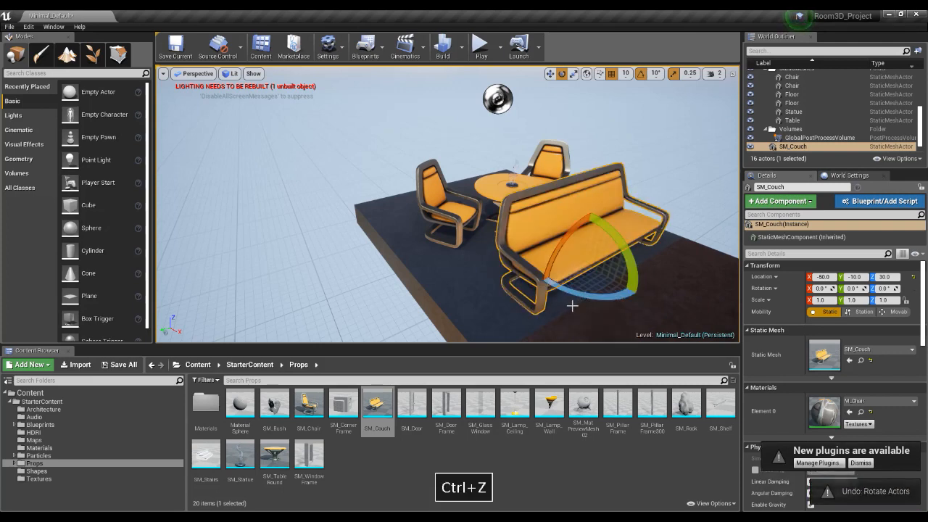
# Try scaling the couch uniformly to 0.75 and undo the scaling.
pyautogui.press('r')
pyautogui.moveTo(587, 265); pyautogui.dragTo(580, 267)
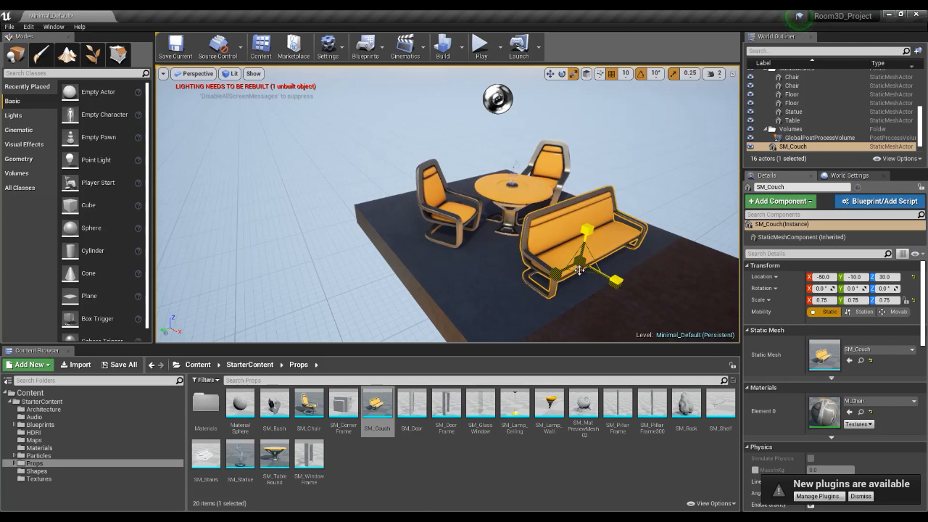
pyautogui.hotkey('ctrl', 'z')
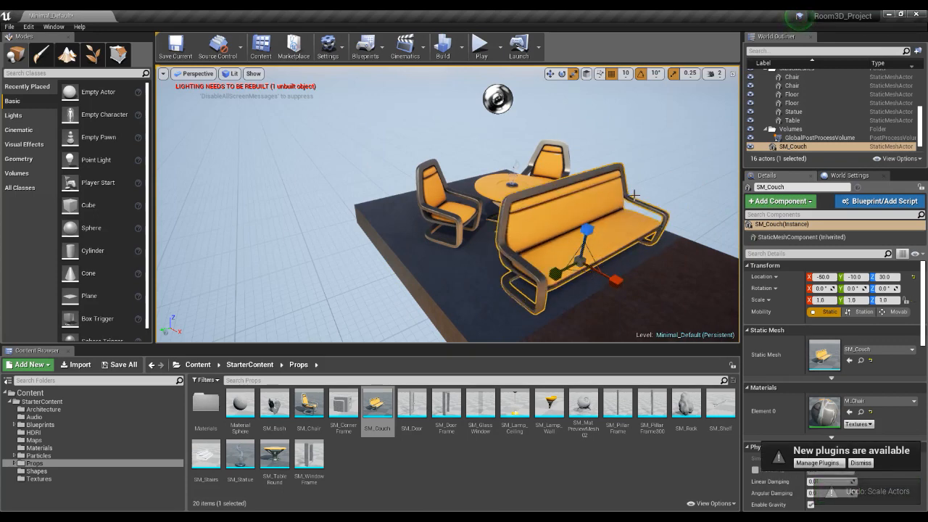
# Examine the couch from several angles and select the brown copper floor piece beside it.
pyautogui.moveTo(649, 213); pyautogui.dragTo(651, 219, button='right')
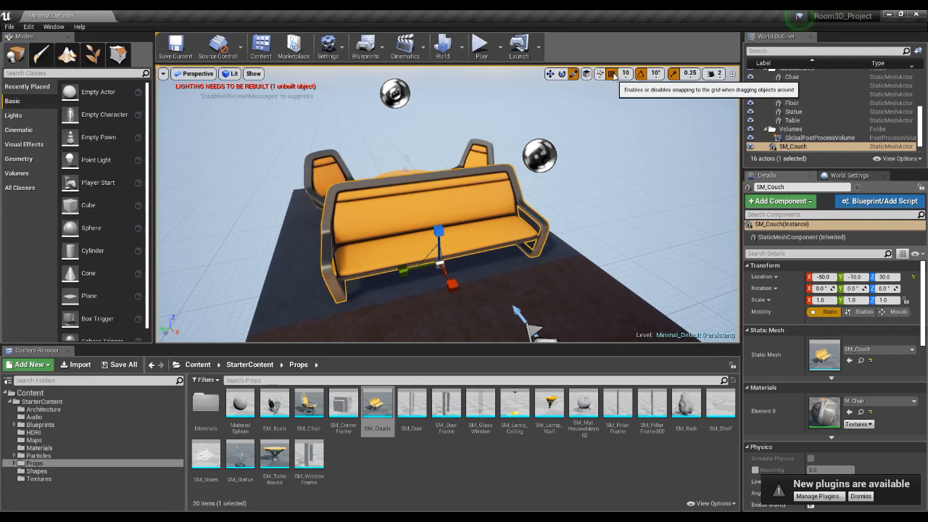
pyautogui.press('s')
pyautogui.moveTo(553, 214); pyautogui.dragTo(540, 275, button='right')
pyautogui.press('a')
pyautogui.scroll(-2, 579, 318)
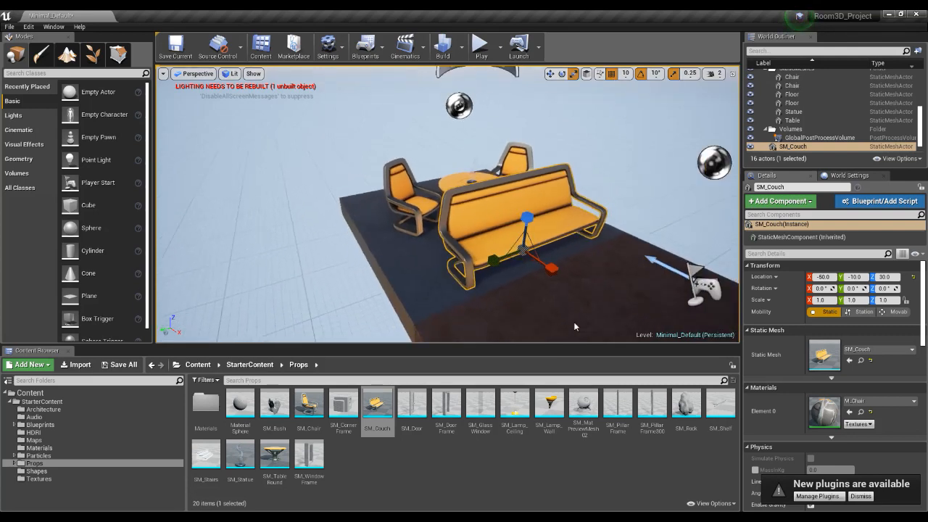
pyautogui.click(535, 313)
pyautogui.scroll(-3, 589, 336)
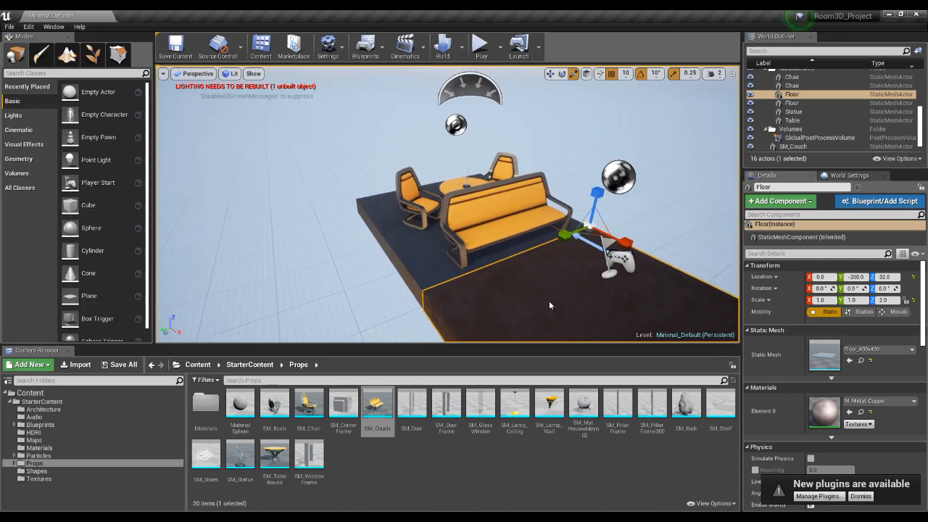
pyautogui.keyDown('alt'); pyautogui.moveTo(585, 333); pyautogui.dragTo(558, 291); pyautogui.keyUp('alt')
pyautogui.moveTo(653, 264); pyautogui.dragTo(682, 259, button='middle')
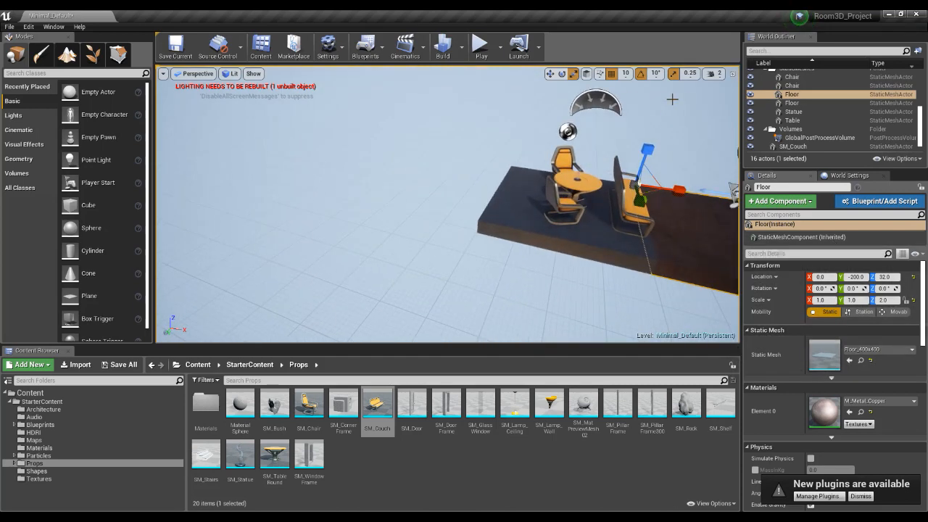
# Set the viewport camera speed to 4 and bring both floor pieces into view.
pyautogui.click(713, 73)
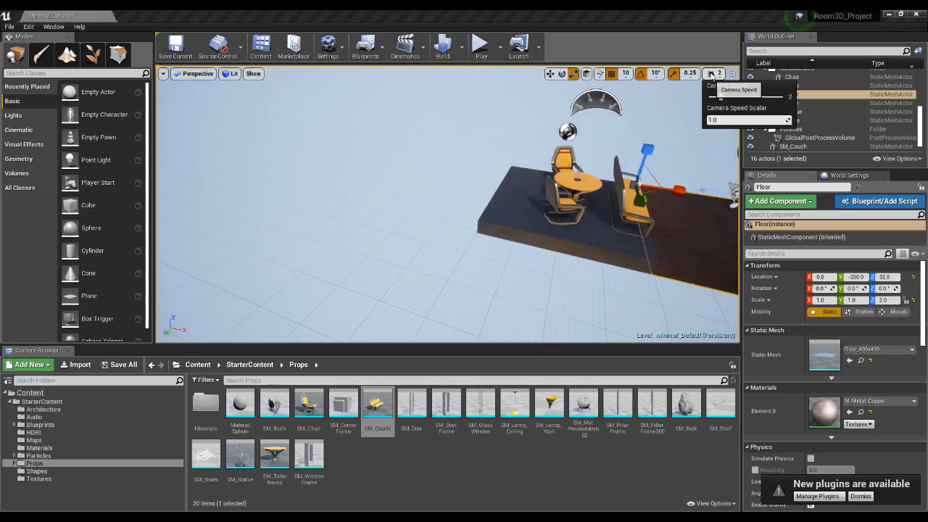
pyautogui.moveTo(734, 96); pyautogui.dragTo(742, 97)
pyautogui.moveTo(669, 248); pyautogui.dragTo(639, 252, button='middle')
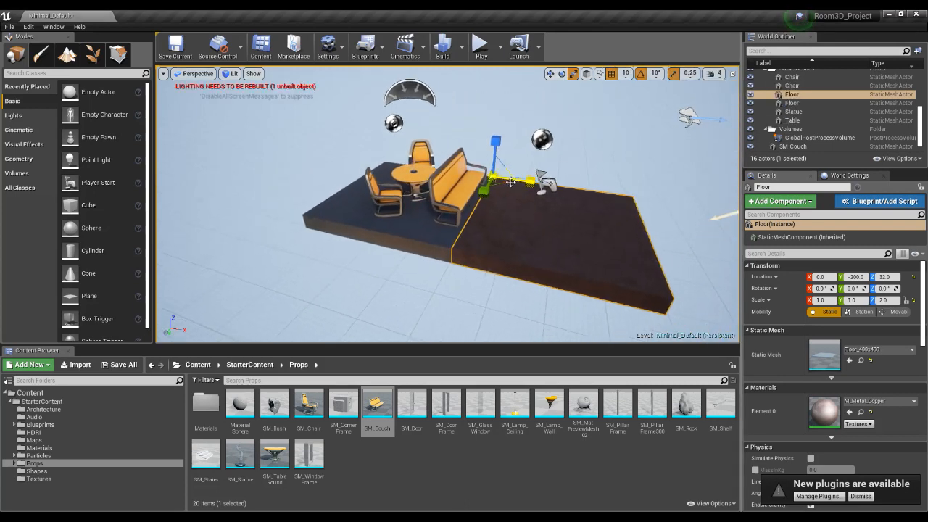
# Set the position grid snap size to 100 and move the brown floor piece along X to 100.
pyautogui.press('w')
pyautogui.moveTo(522, 181)
pyautogui.mouseDown()
pyautogui.moveTo(569, 195)
pyautogui.moveTo(522, 180)
pyautogui.mouseUp()
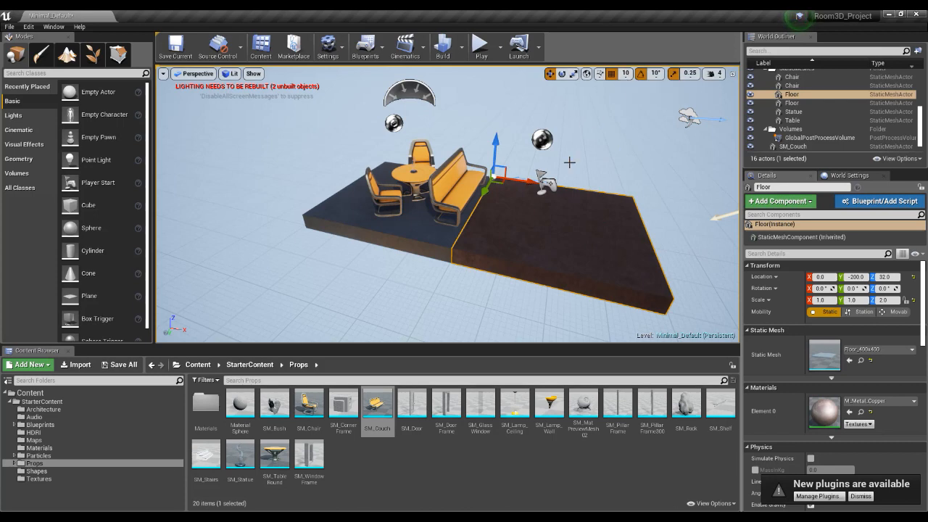
pyautogui.click(627, 74)
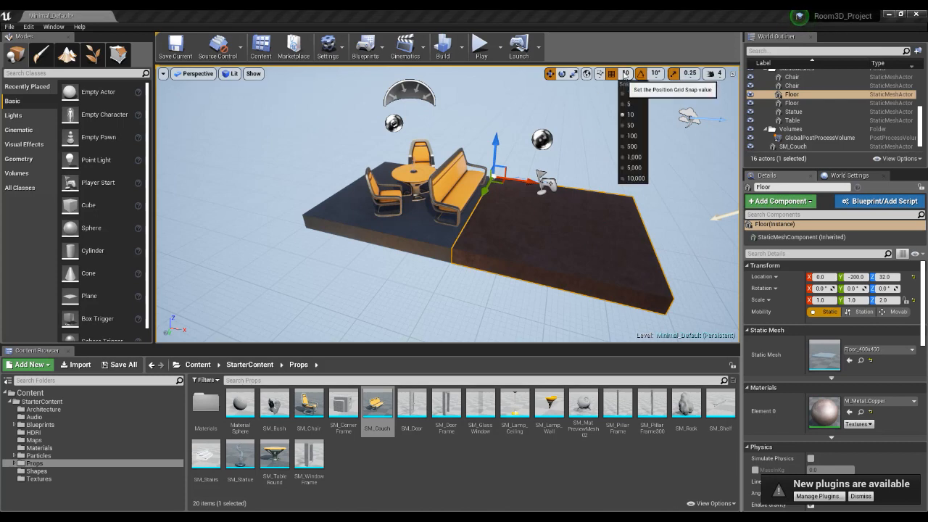
pyautogui.click(634, 136)
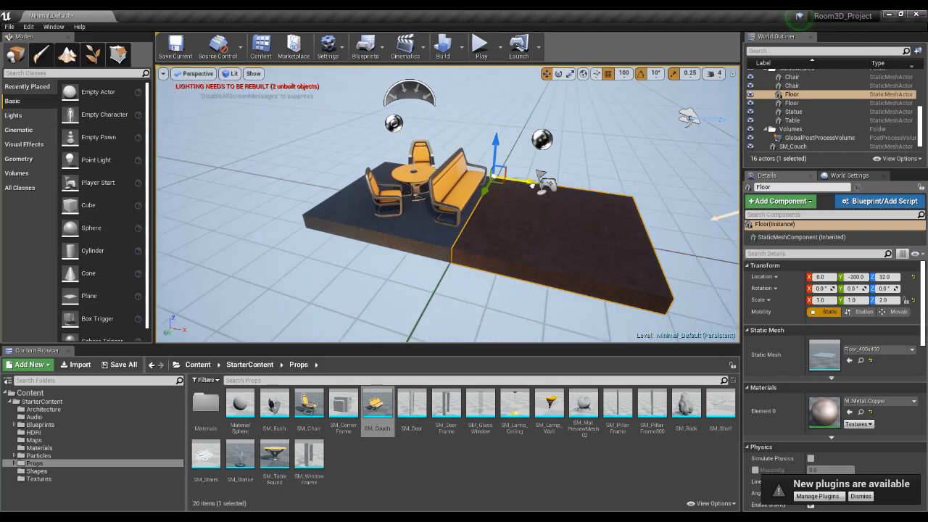
pyautogui.moveTo(532, 186); pyautogui.dragTo(544, 187)
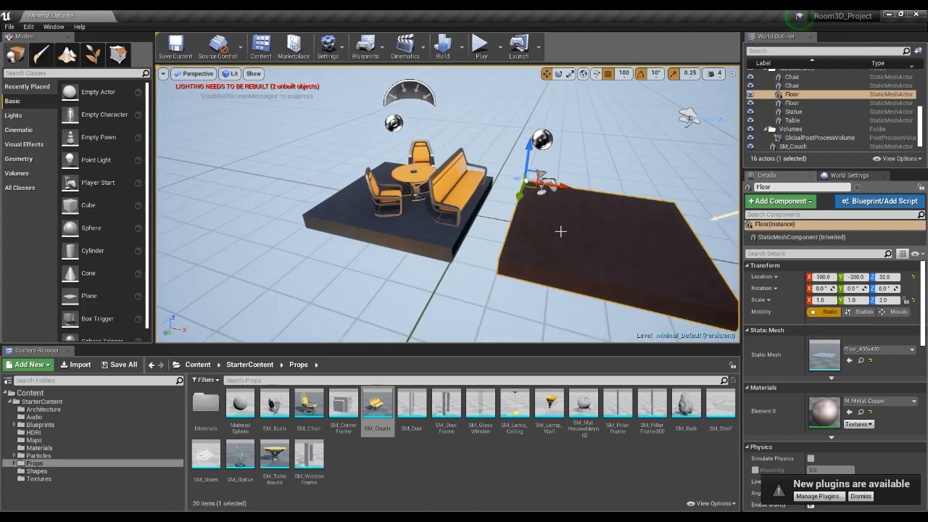
# Move the brown floor piece along X to 0 and set the position grid snap size to 10.
pyautogui.moveTo(560, 189); pyautogui.dragTo(530, 192)
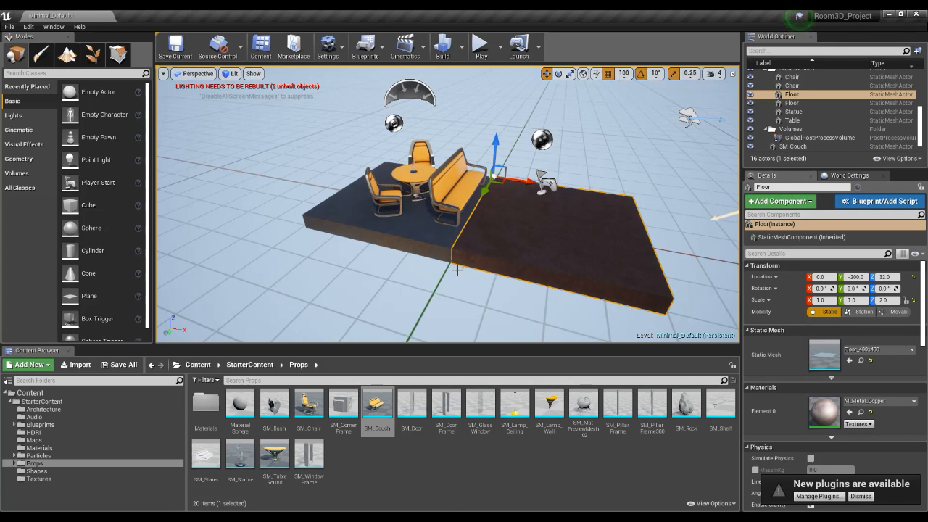
pyautogui.moveTo(521, 181)
pyautogui.mouseDown()
pyautogui.moveTo(580, 196)
pyautogui.moveTo(555, 183)
pyautogui.moveTo(568, 200)
pyautogui.moveTo(520, 197)
pyautogui.mouseUp()
pyautogui.click(623, 73)
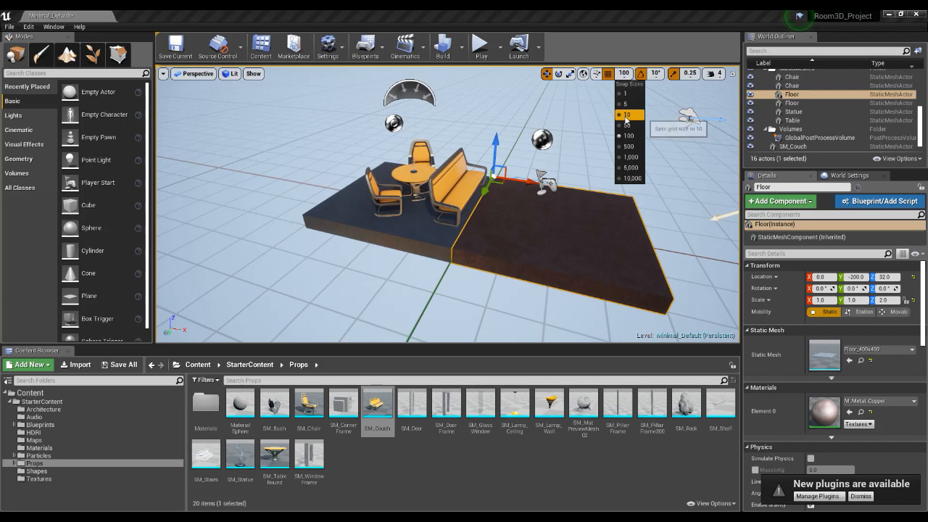
pyautogui.click(625, 115)
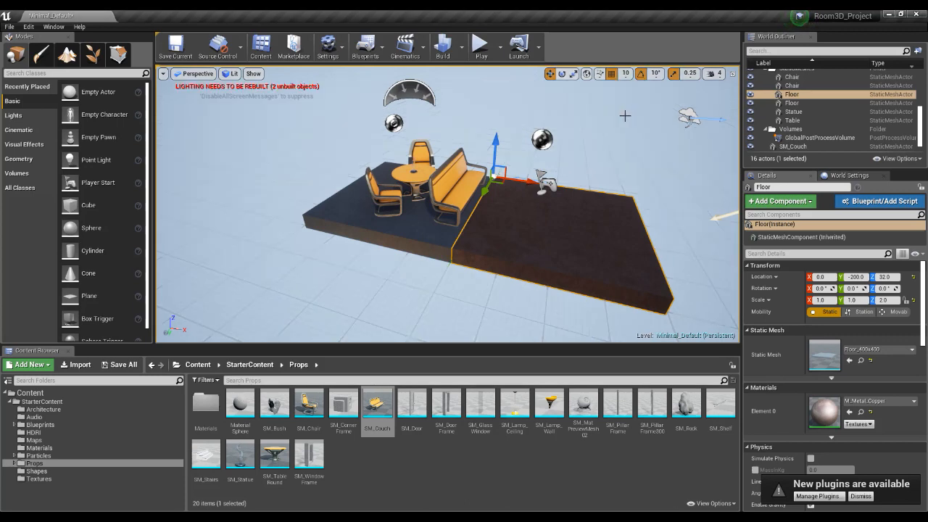
# Review the viewport's rotation snap, scale snap and camera speed options.
pyautogui.click(656, 74)
pyautogui.click(656, 74)
pyautogui.click(690, 73)
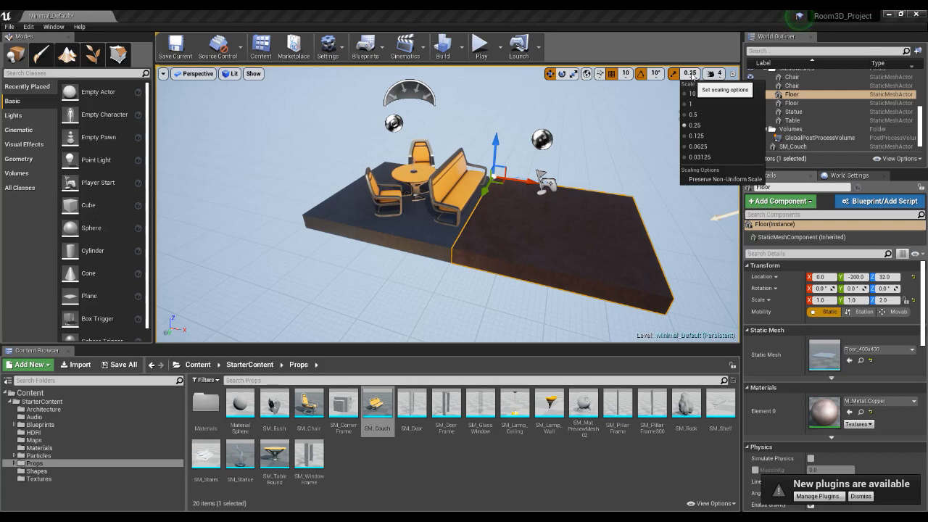
pyautogui.click(712, 73)
pyautogui.click(687, 55)
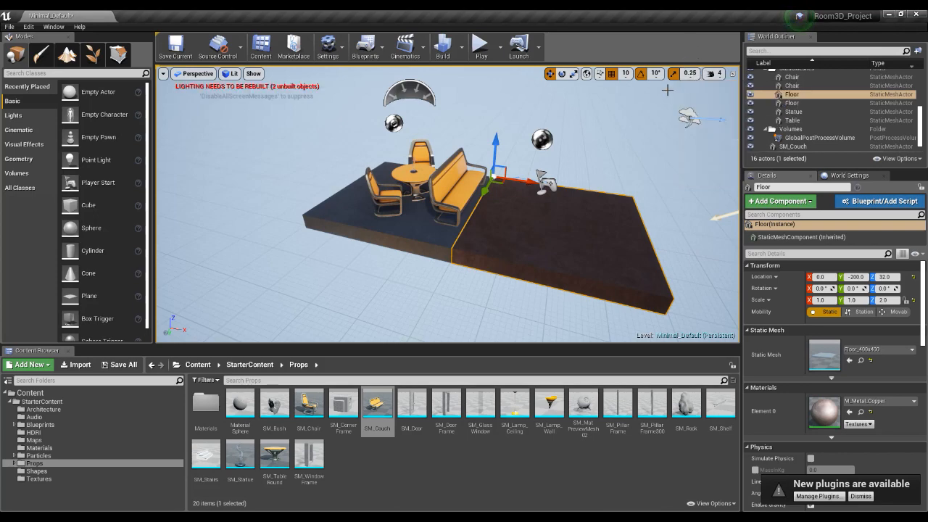
# Try moving the brown floor piece along X to about 16.8 with position snapping off, and undo the move.
pyautogui.click(612, 76)
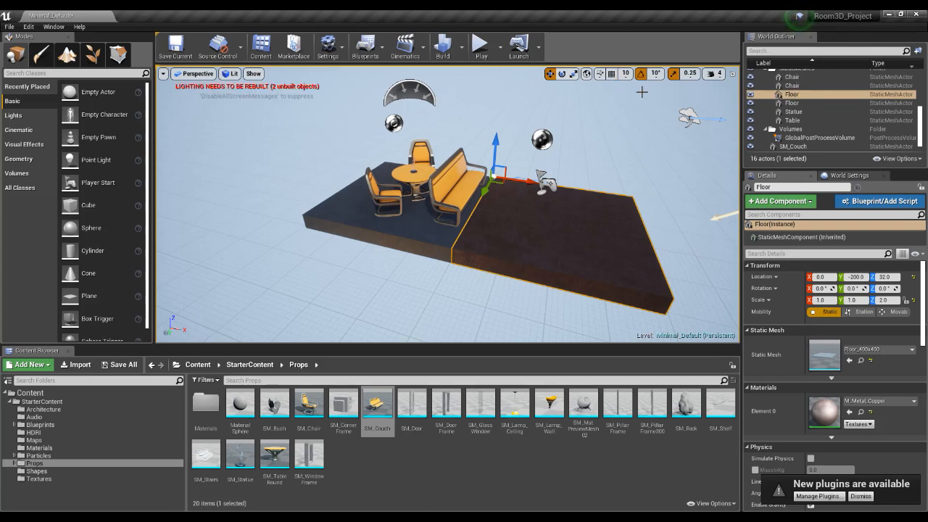
pyautogui.moveTo(533, 181)
pyautogui.mouseDown()
pyautogui.moveTo(558, 181)
pyautogui.moveTo(525, 182)
pyautogui.moveTo(539, 182)
pyautogui.mouseUp()
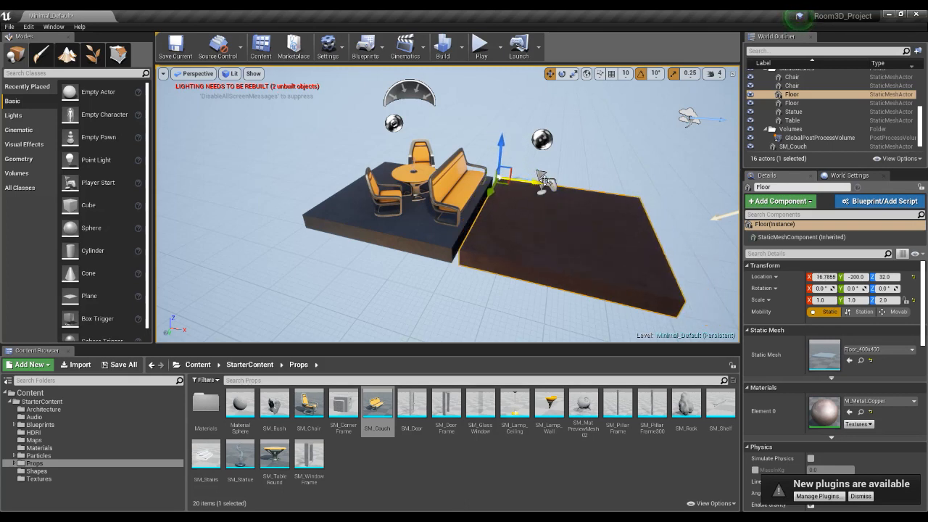
pyautogui.hotkey('ctrl', 'z')
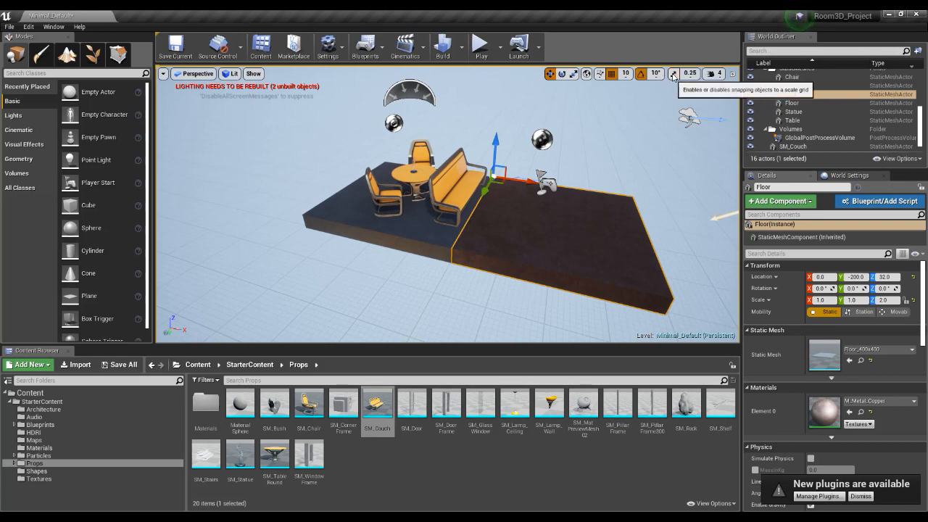
pyautogui.click(673, 74)
# Review the viewport options and display the scene in the orthographic Top view.
pyautogui.moveTo(607, 234); pyautogui.dragTo(617, 234, button='right')
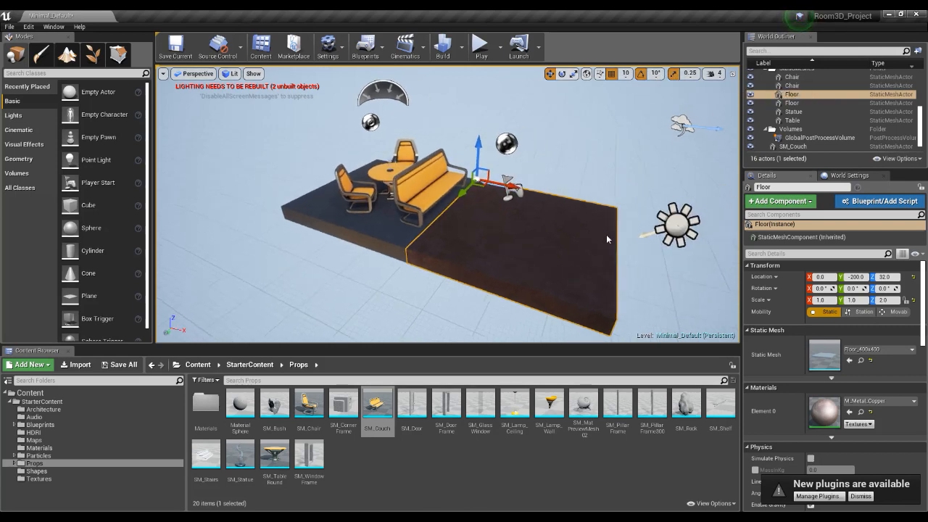
pyautogui.scroll(-2, 604, 234)
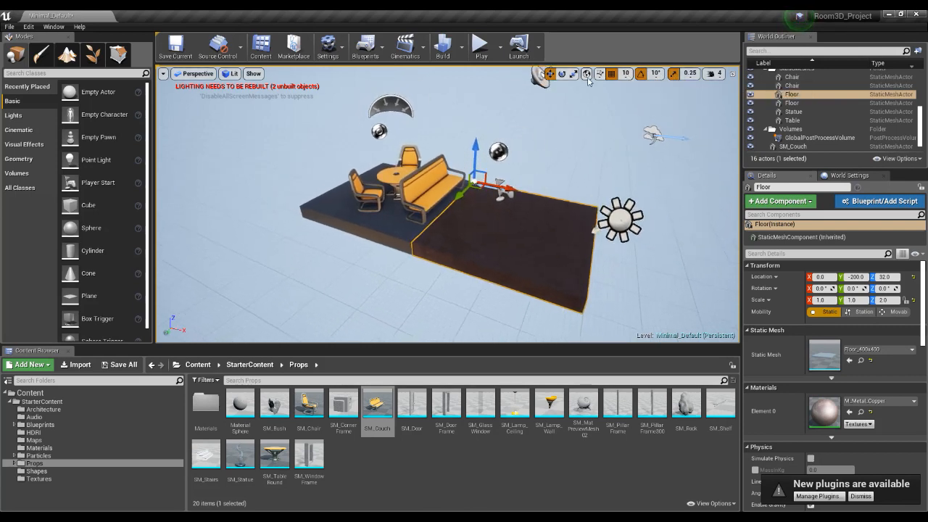
pyautogui.moveTo(543, 239)
pyautogui.mouseDown(button='right')
pyautogui.moveTo(552, 239)
pyautogui.moveTo(543, 239)
pyautogui.mouseUp(button='right')
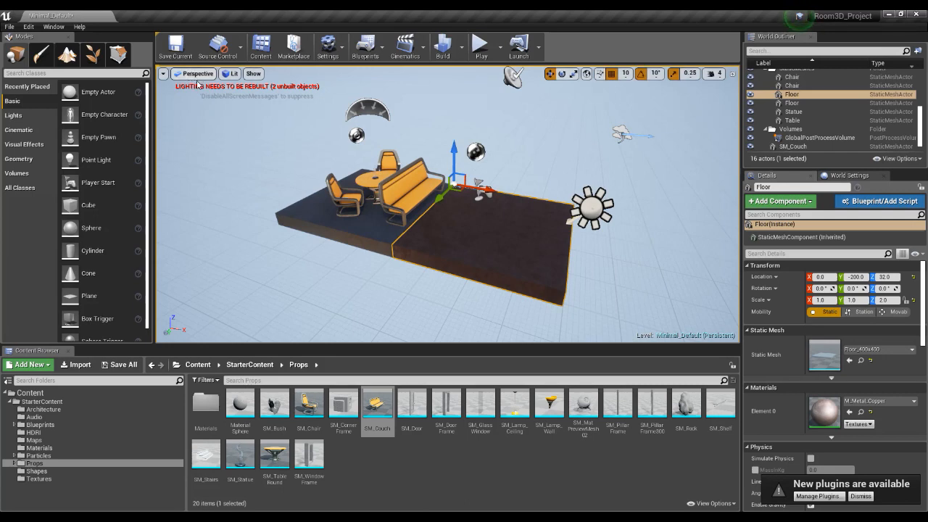
pyautogui.click(164, 74)
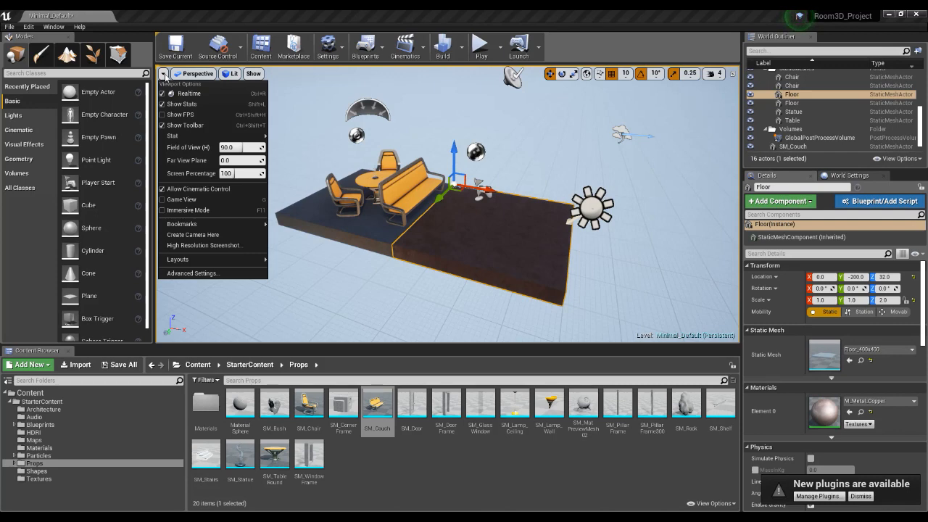
pyautogui.click(186, 74)
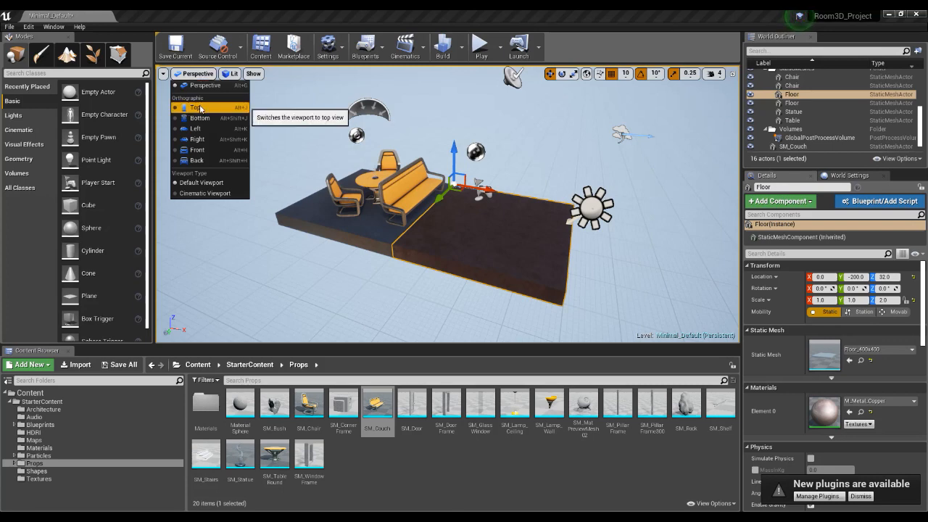
pyautogui.click(202, 108)
pyautogui.click(221, 73)
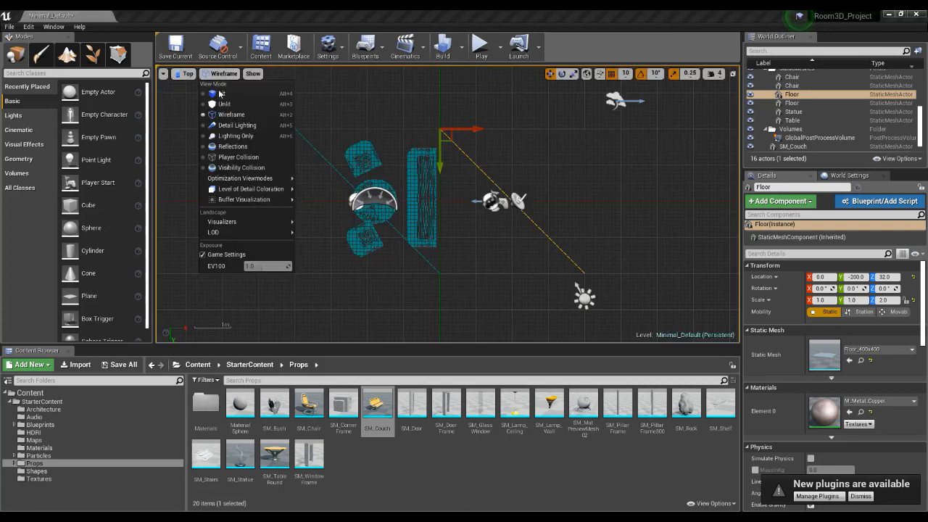
# Show the scene in the Bottom, Left and Front orthographic views and return to Perspective.
pyautogui.click(185, 75)
pyautogui.click(185, 76)
pyautogui.click(203, 118)
pyautogui.click(185, 73)
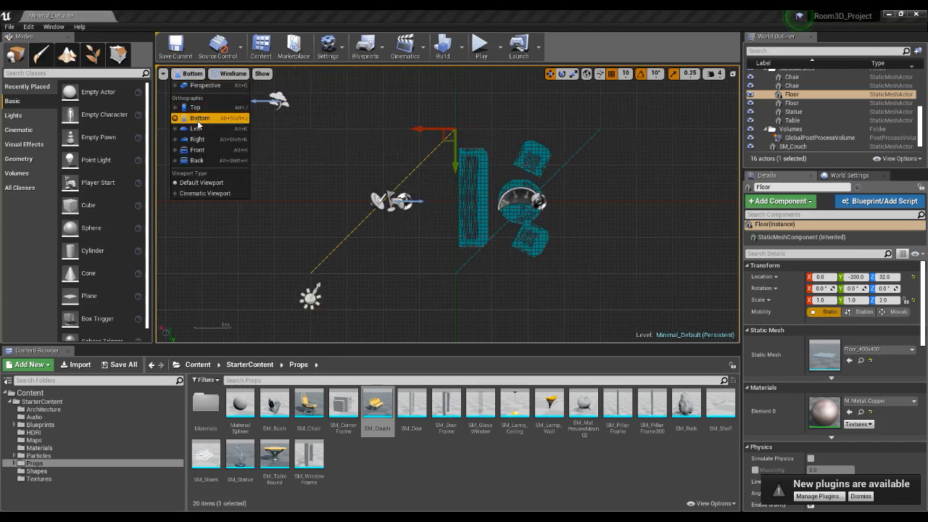
pyautogui.click(195, 128)
pyautogui.click(185, 73)
pyautogui.click(198, 150)
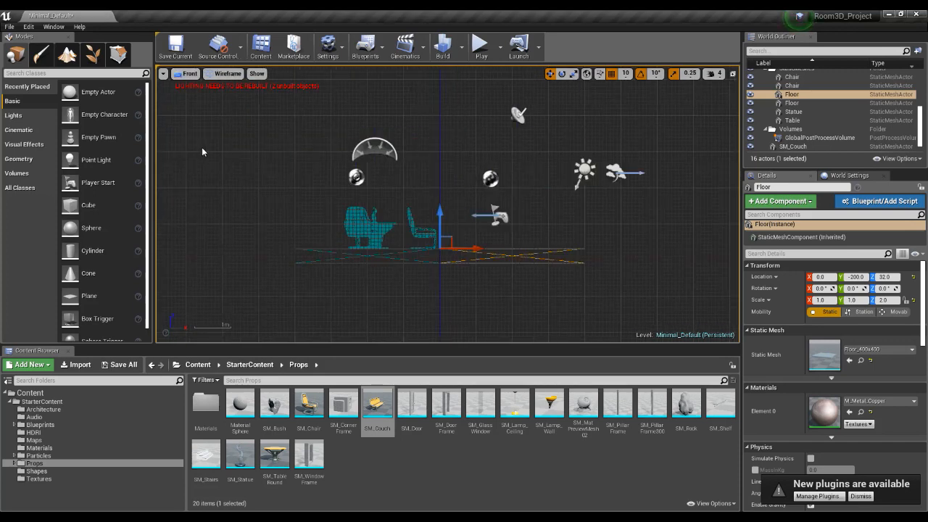
pyautogui.click(187, 74)
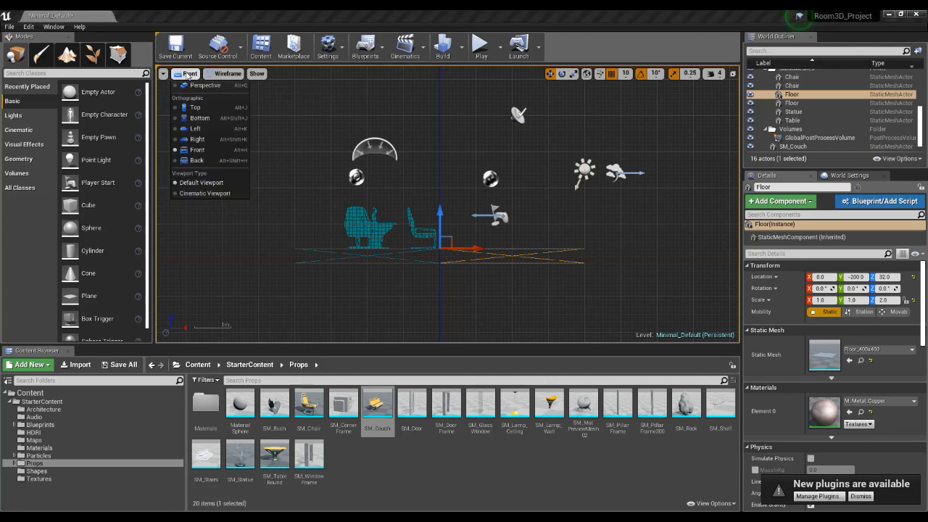
pyautogui.click(198, 84)
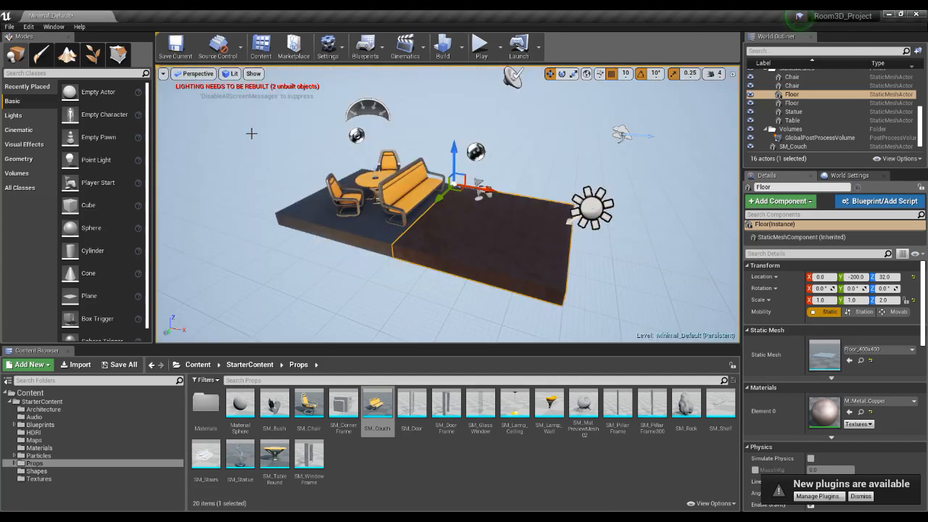
# Display the perspective scene in the Unlit view mode, followed by Wireframe.
pyautogui.click(196, 74)
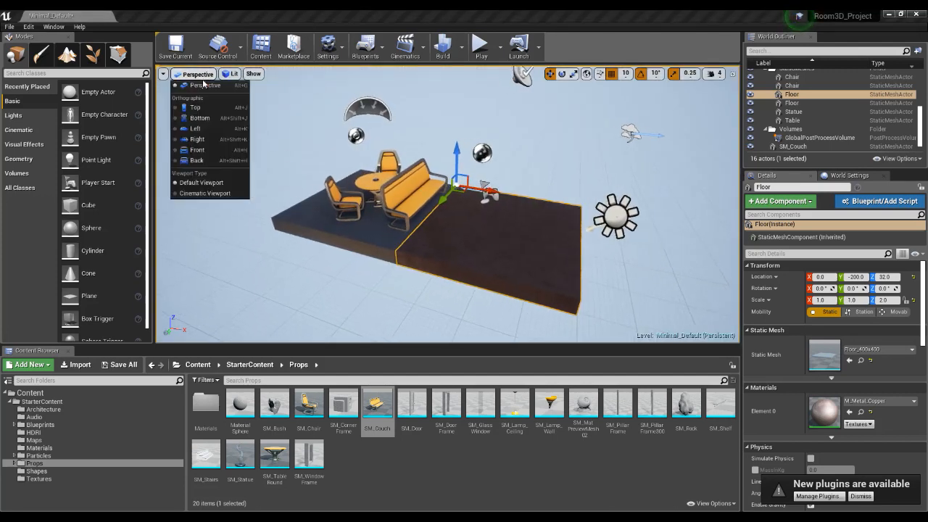
pyautogui.click(231, 74)
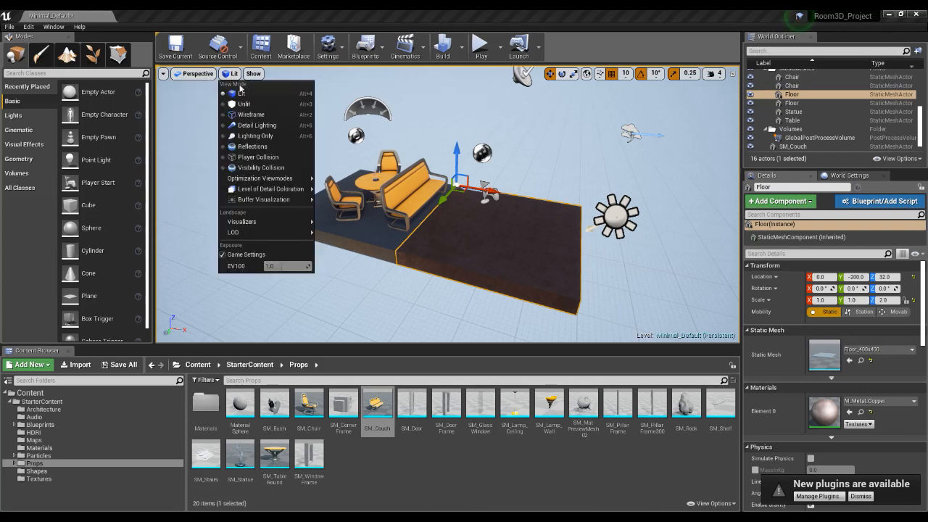
pyautogui.click(241, 93)
pyautogui.click(231, 74)
pyautogui.click(243, 103)
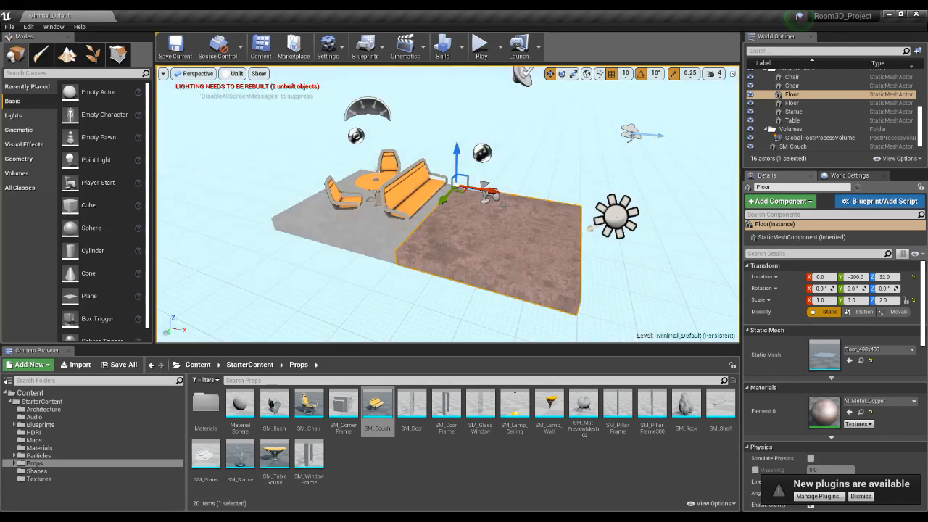
pyautogui.click(236, 73)
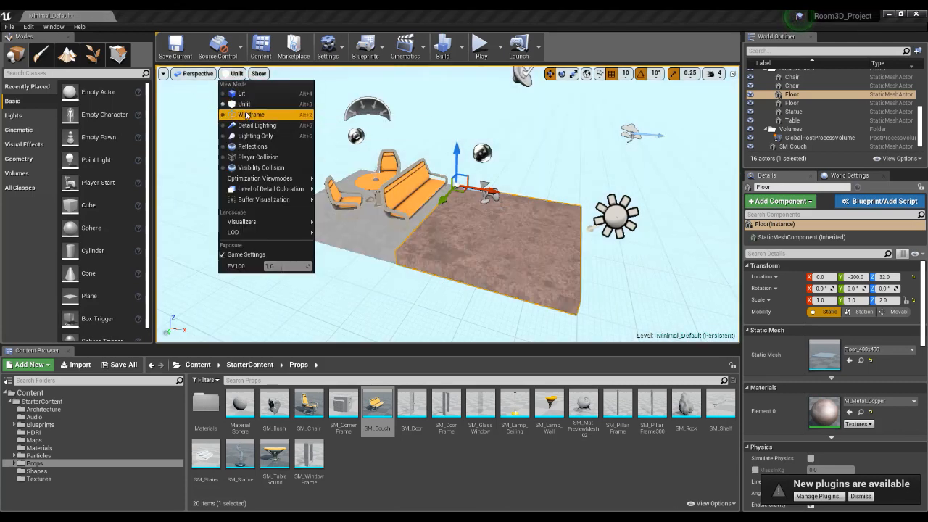
pyautogui.click(245, 113)
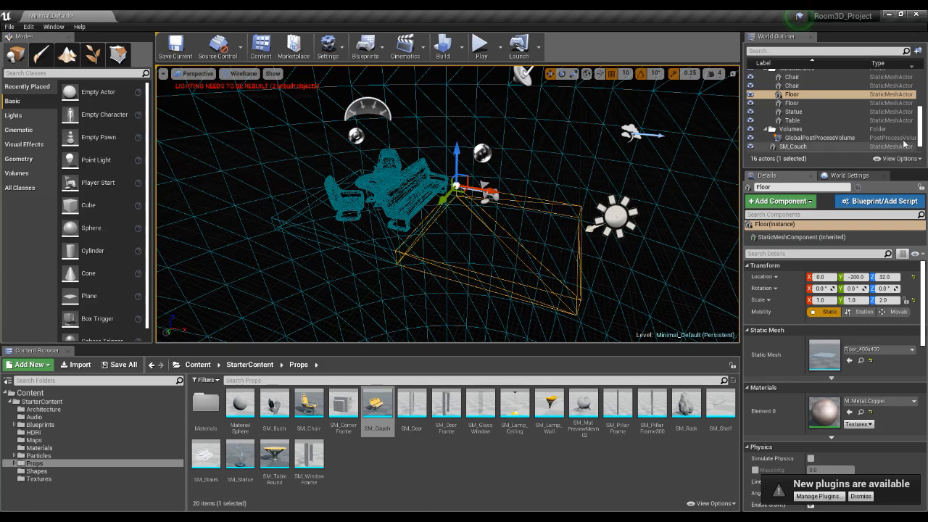
# Select BP_Sky_Sphere, hide it to examine the wireframe without the sky, and show it again.
pyautogui.moveTo(923, 133); pyautogui.dragTo(919, 96)
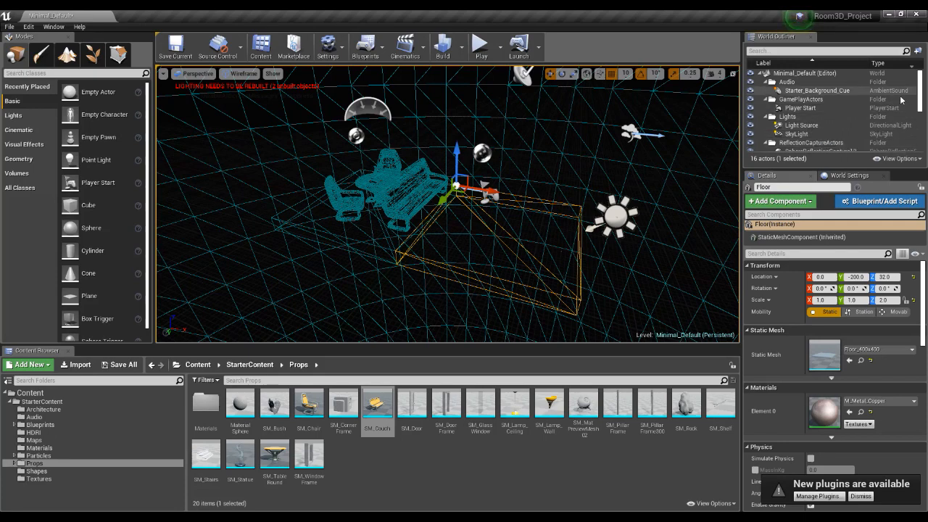
pyautogui.click(640, 159)
pyautogui.click(640, 158)
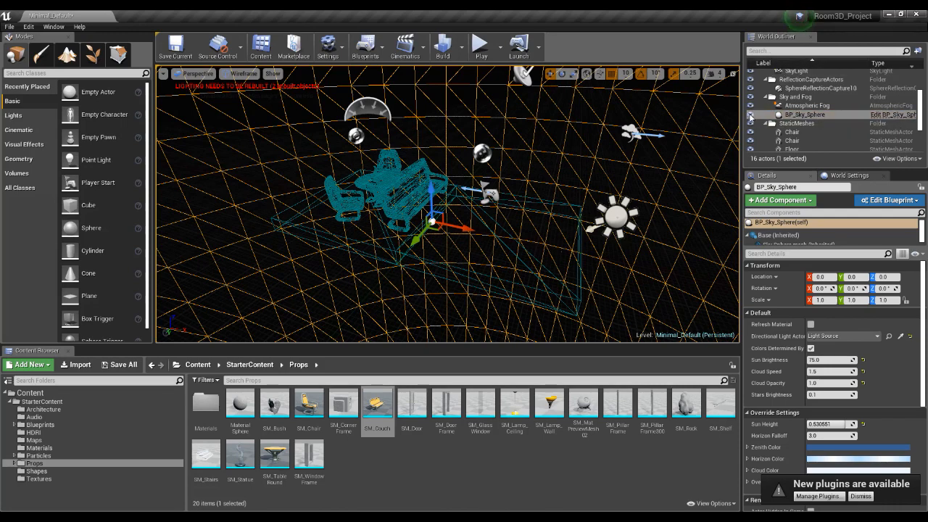
pyautogui.click(750, 116)
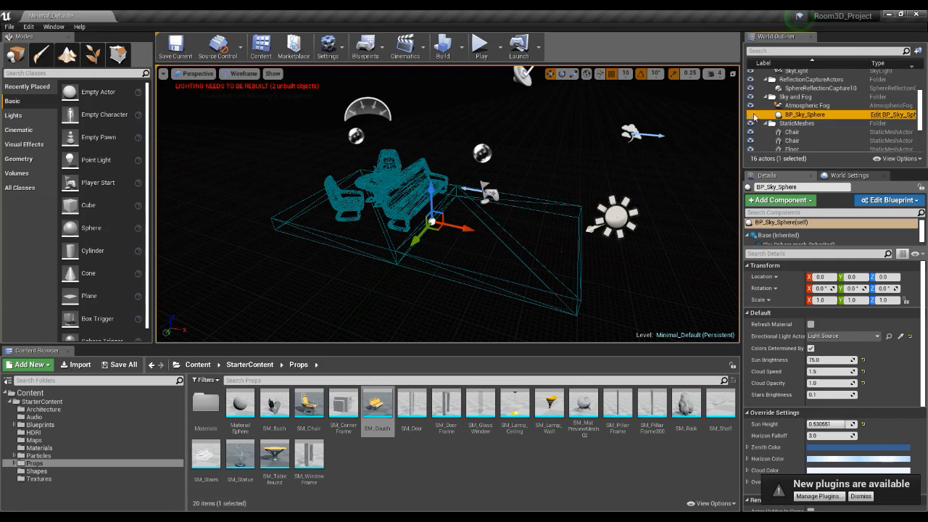
pyautogui.click(751, 115)
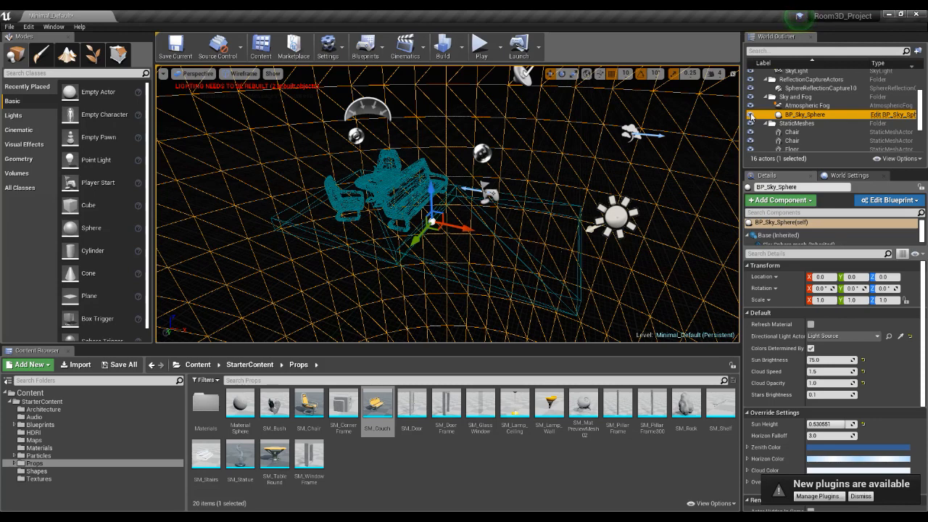
# Return the viewport to the Lit view mode with the furniture and both floor pieces in view.
pyautogui.click(242, 73)
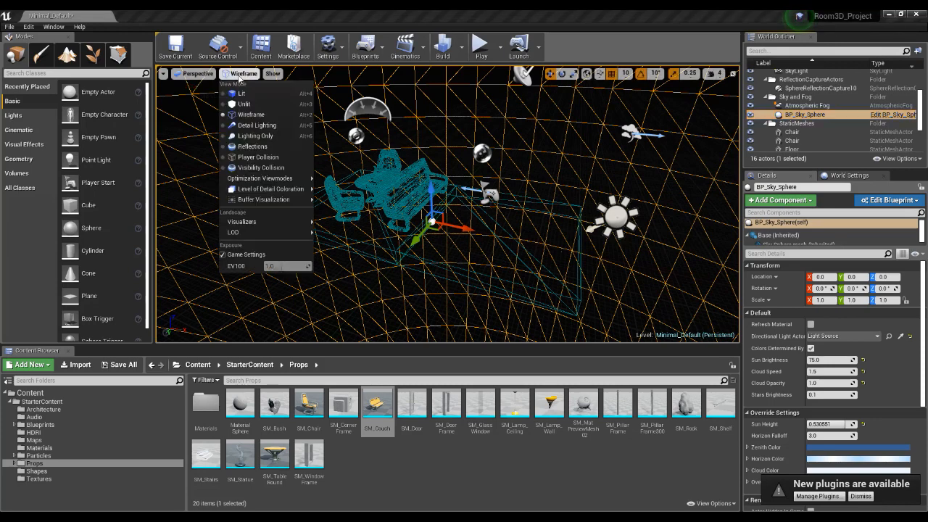
pyautogui.click(242, 93)
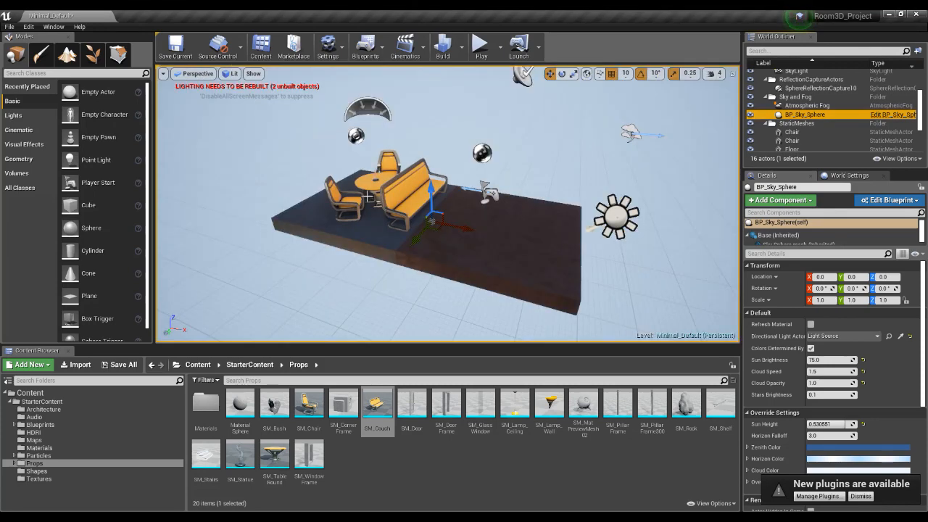
pyautogui.moveTo(470, 233)
pyautogui.keyDown('alt'); pyautogui.mouseDown()
pyautogui.moveTo(551, 230)
pyautogui.moveTo(435, 235)
pyautogui.moveTo(469, 233)
pyautogui.mouseUp(); pyautogui.keyUp('alt')
pyautogui.scroll(5, 470, 233)
pyautogui.moveTo(470, 234); pyautogui.dragTo(531, 245, button='middle')
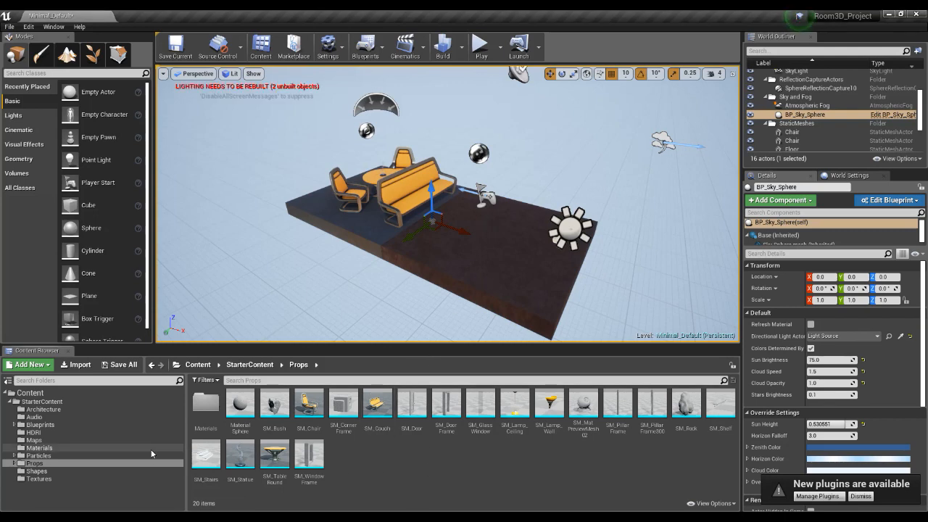
# Open the root Content folder and review the options for adding new content, including New Folder.
pyautogui.click(79, 393)
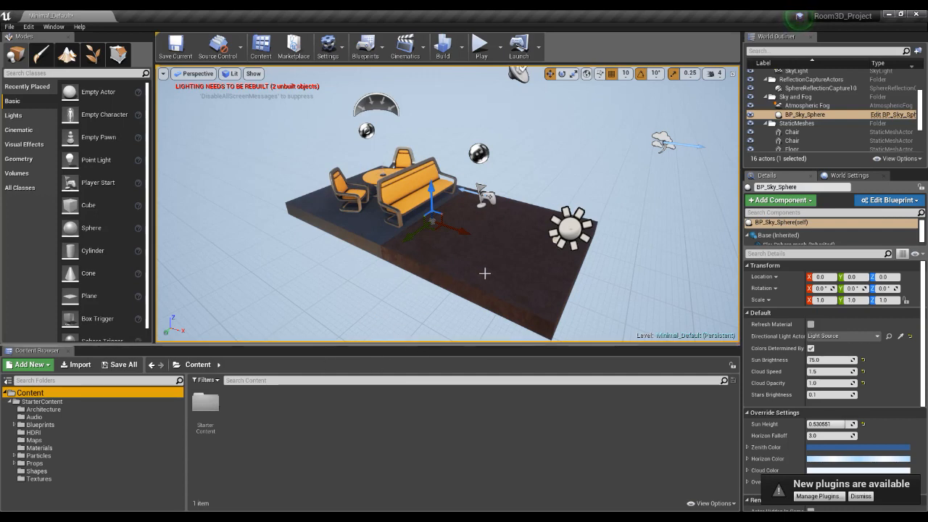
pyautogui.click(250, 413)
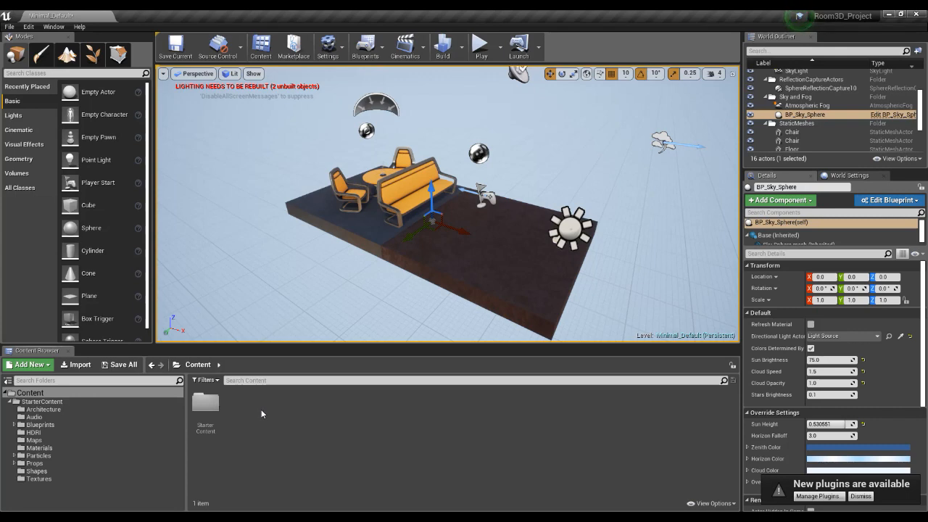
pyautogui.click(31, 365)
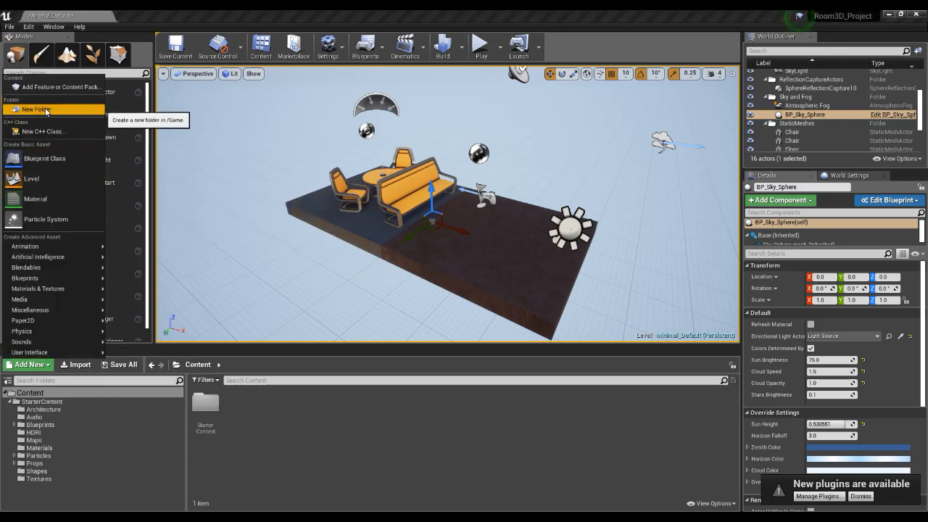
pyautogui.click(264, 420)
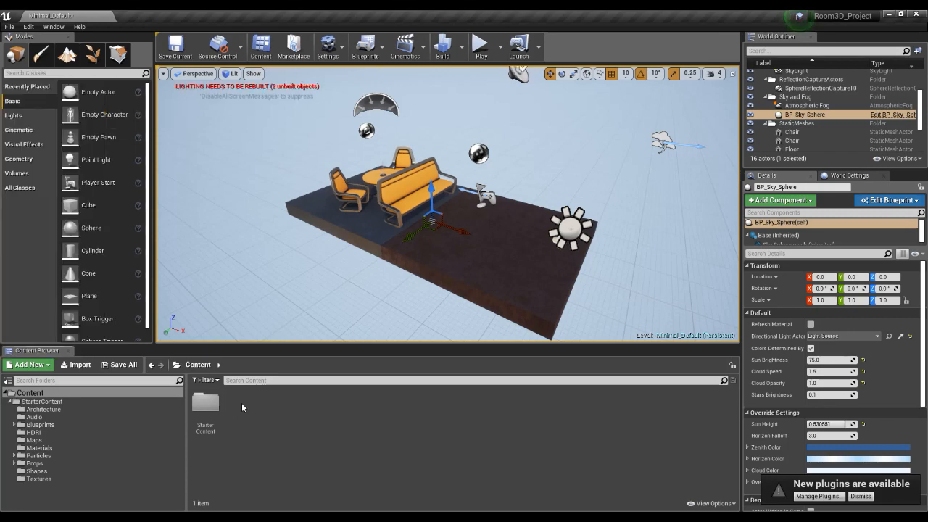
pyautogui.click(31, 391)
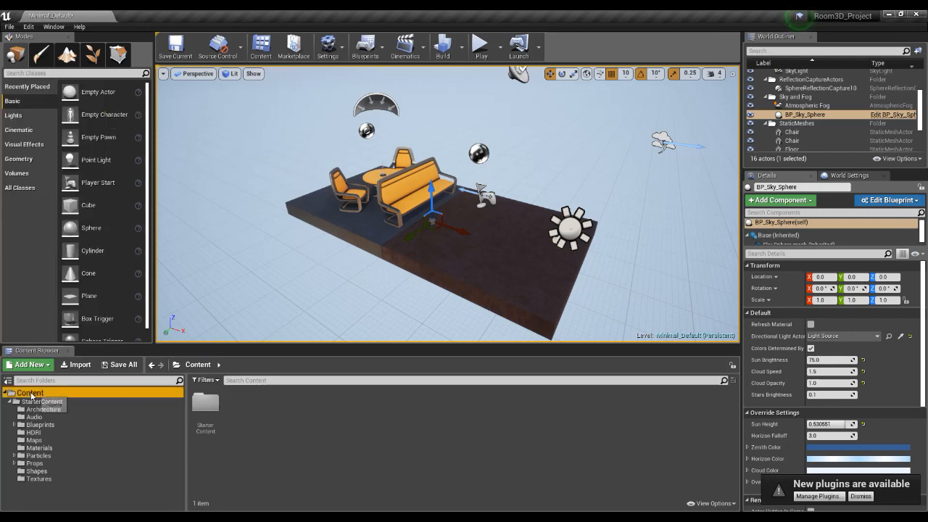
# Create a new folder named Maps in the root Content folder and select it.
pyautogui.rightClick(257, 415)
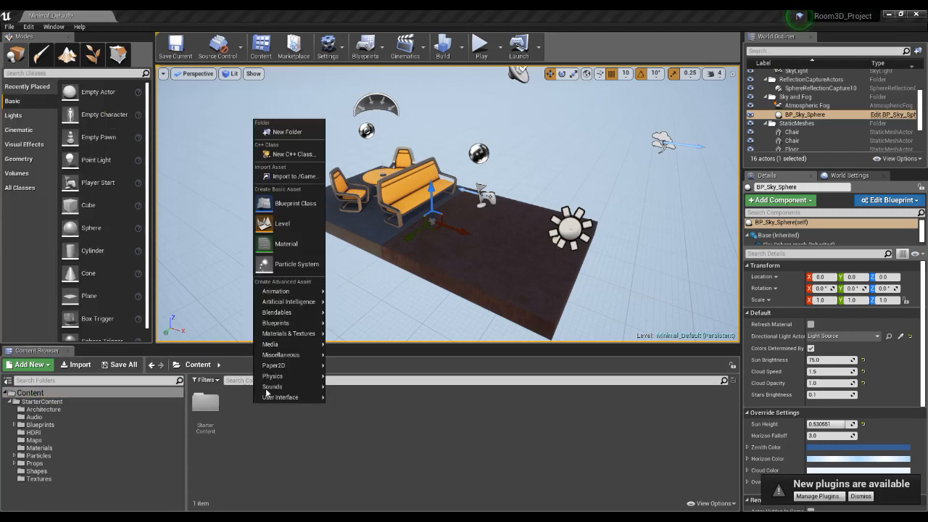
pyautogui.click(288, 132)
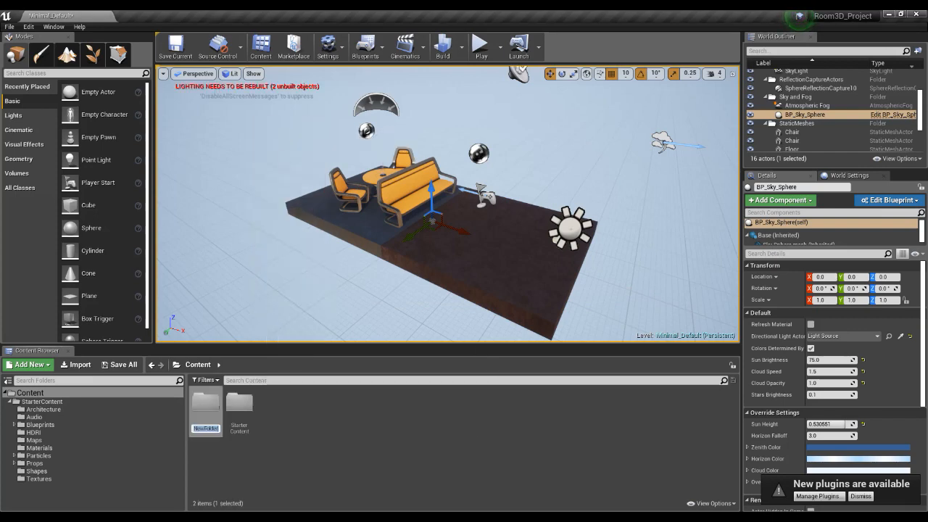
pyautogui.write('Maps')
pyautogui.press('Return')
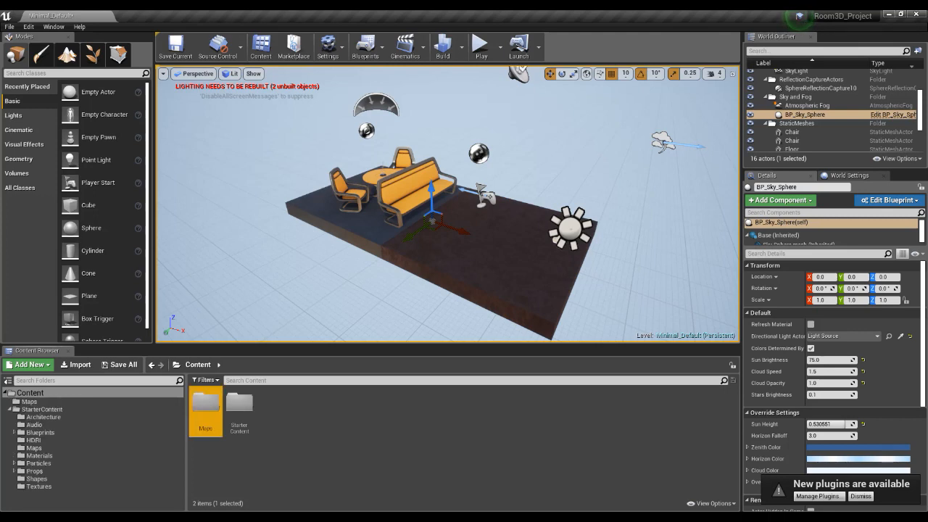
pyautogui.moveTo(581, 517)
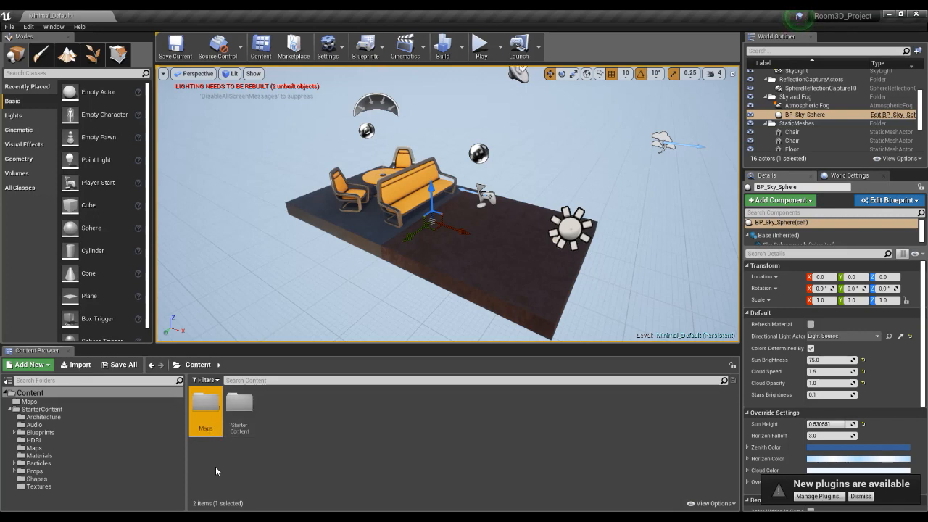
pyautogui.click(330, 426)
pyautogui.click(198, 404)
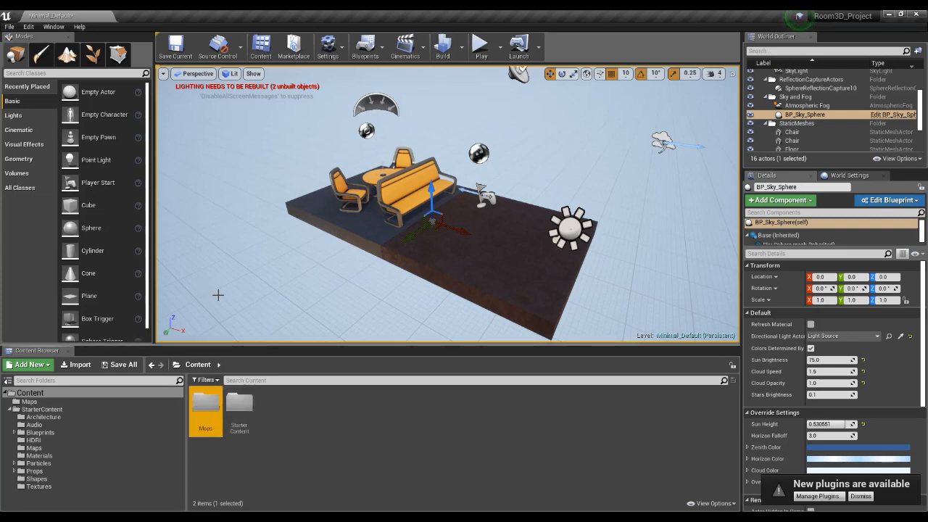
# Create a new level from the Default template, saving the changes to the Minimal_Default level.
pyautogui.click(10, 27)
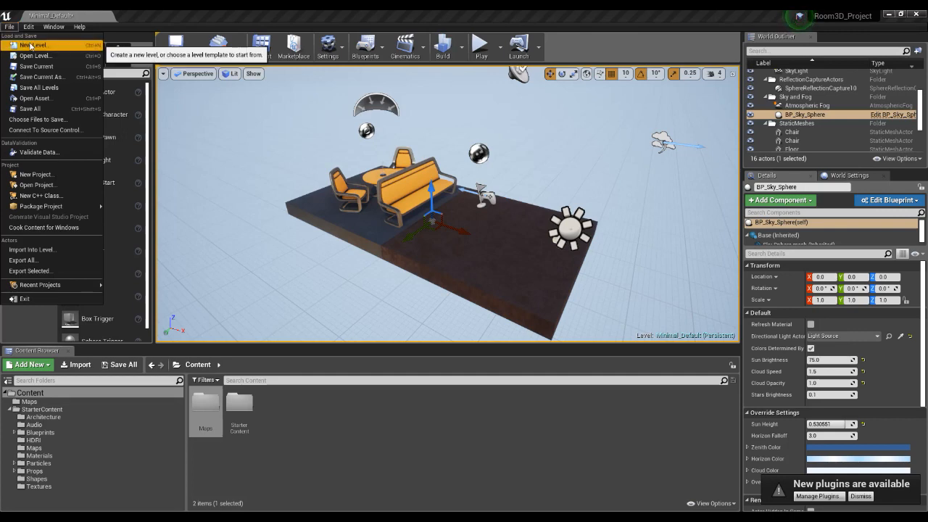
pyautogui.click(33, 45)
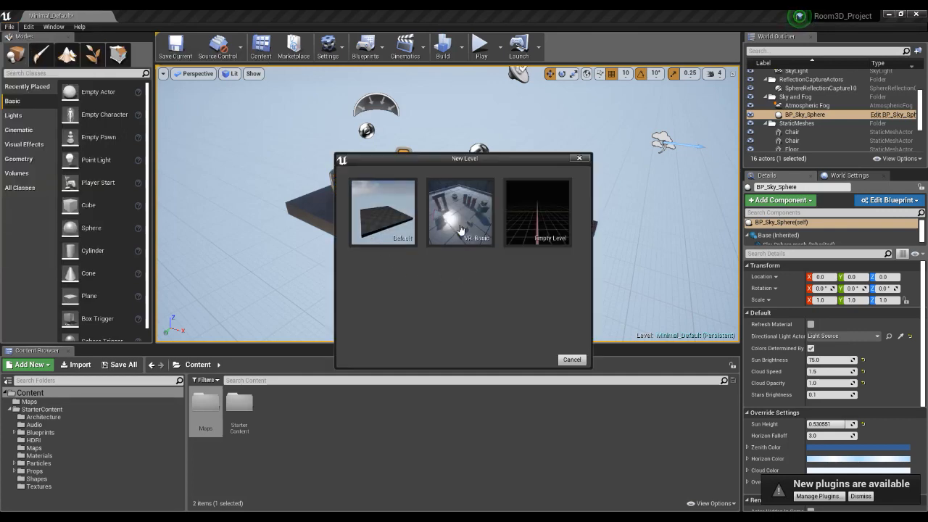
pyautogui.click(379, 213)
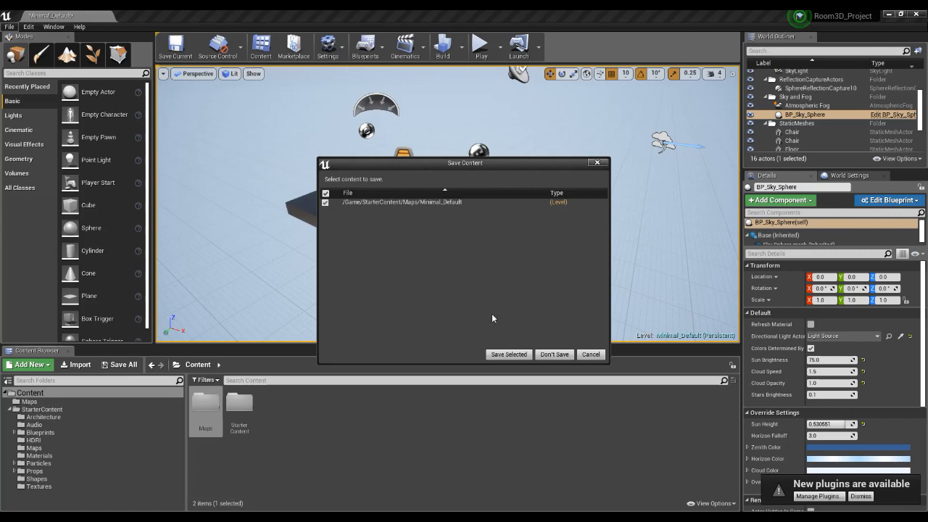
pyautogui.click(507, 353)
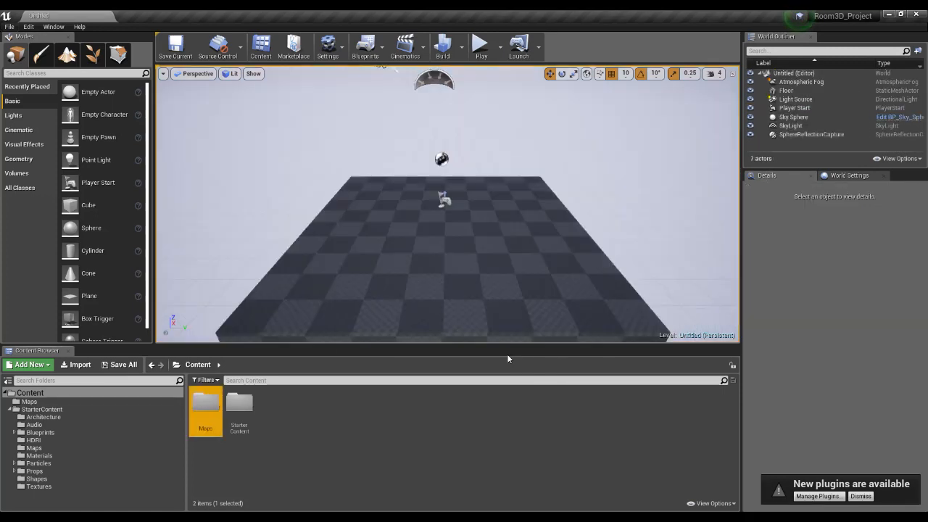
# Compare the new Maps folder with the Maps folder inside StarterContent, and return to the root Content folder.
pyautogui.doubleClick(206, 410)
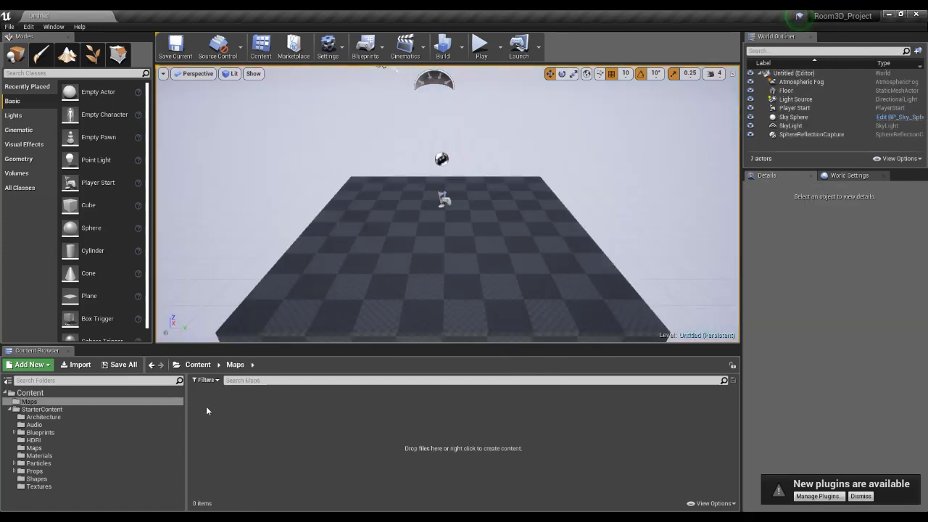
pyautogui.click(60, 393)
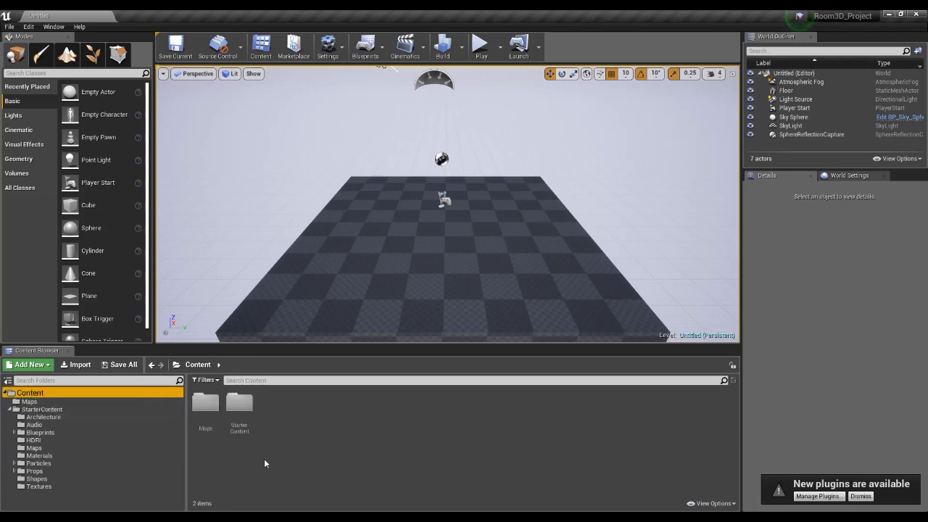
pyautogui.doubleClick(239, 403)
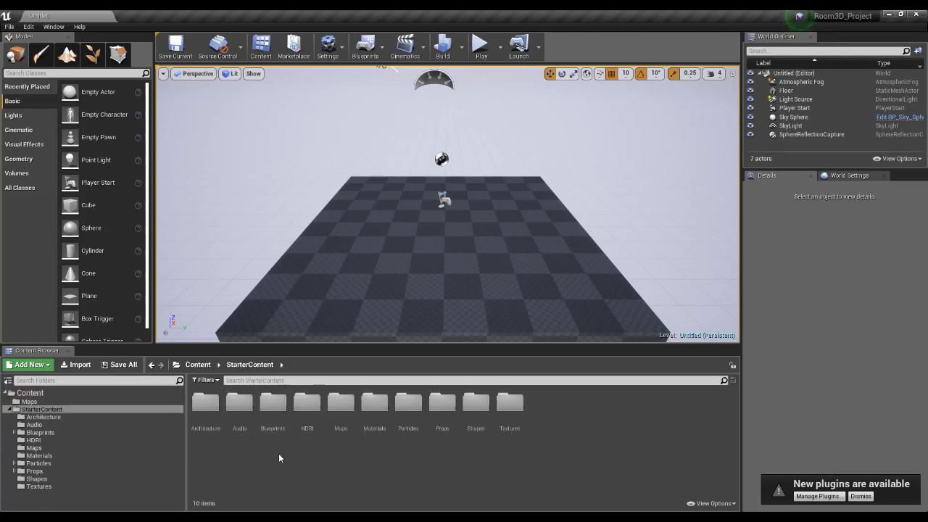
pyautogui.doubleClick(339, 403)
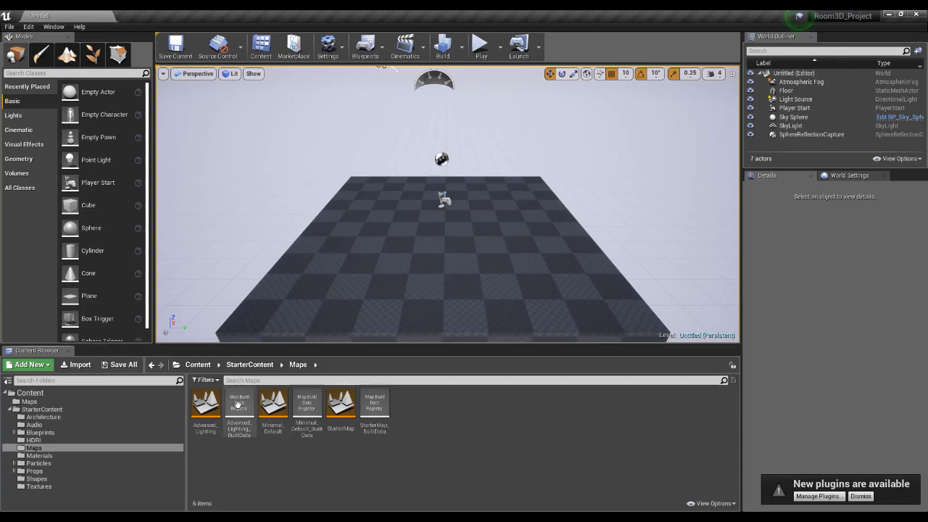
pyautogui.doubleClick(151, 364)
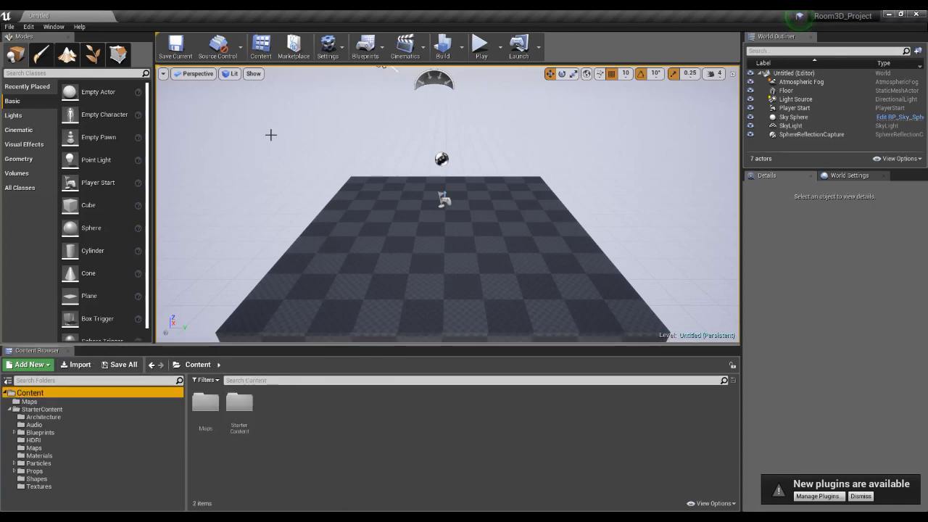
# Save the current level as Room3D in the new Maps folder.
pyautogui.click(10, 26)
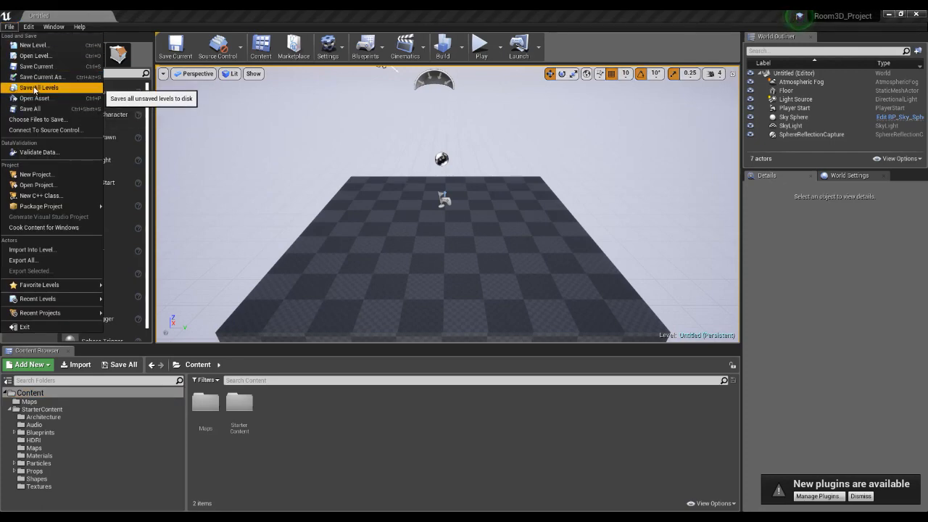
pyautogui.click(37, 67)
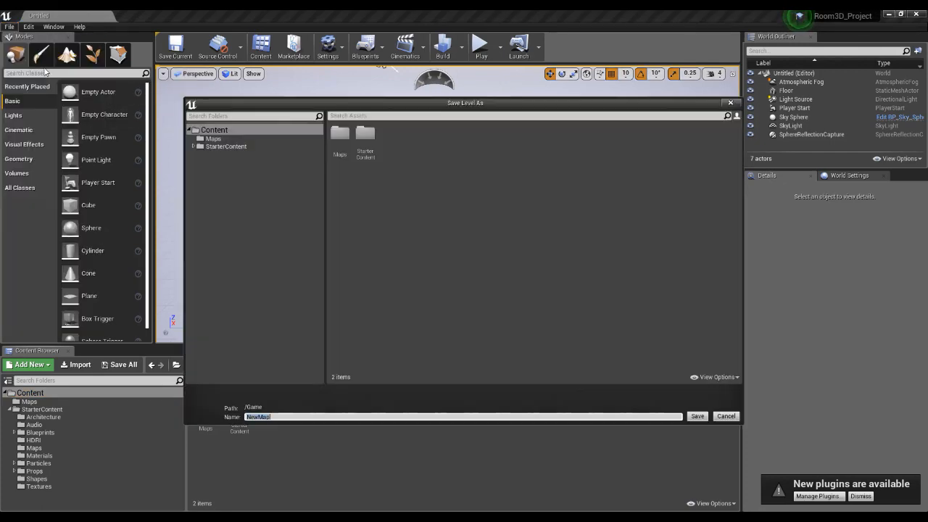
pyautogui.doubleClick(340, 136)
pyautogui.click(271, 417)
pyautogui.write('Room3D')
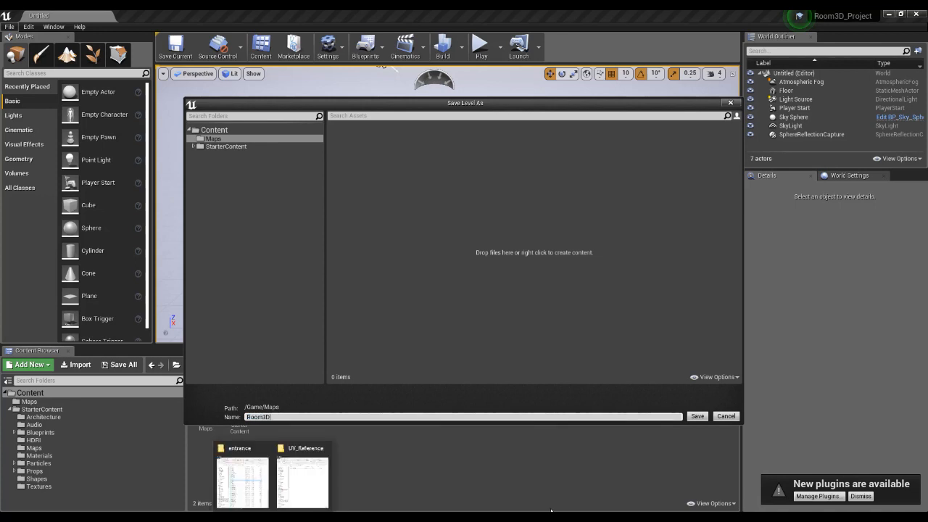
pyautogui.click(696, 416)
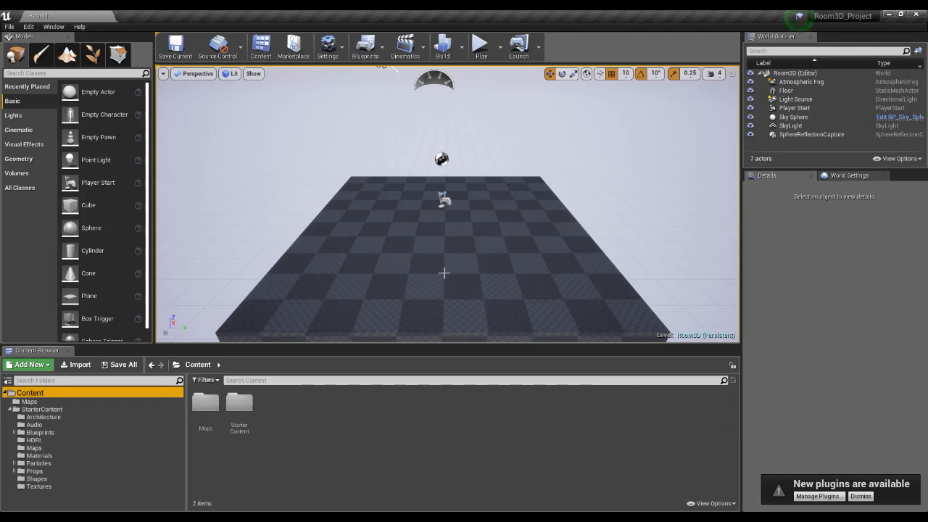
# Examine the Room3D level's checkered floor and default actors from several angles and distances.
pyautogui.keyDown('alt'); pyautogui.moveTo(369, 241); pyautogui.dragTo(427, 243); pyautogui.keyUp('alt')
pyautogui.keyDown('alt'); pyautogui.moveTo(369, 241); pyautogui.dragTo(348, 240, button='right'); pyautogui.keyUp('alt')
pyautogui.moveTo(369, 241)
pyautogui.keyDown('alt'); pyautogui.mouseDown()
pyautogui.moveTo(471, 241)
pyautogui.moveTo(355, 248)
pyautogui.mouseUp(); pyautogui.keyUp('alt')
pyautogui.keyDown('alt'); pyautogui.moveTo(427, 254); pyautogui.dragTo(453, 255); pyautogui.keyUp('alt')
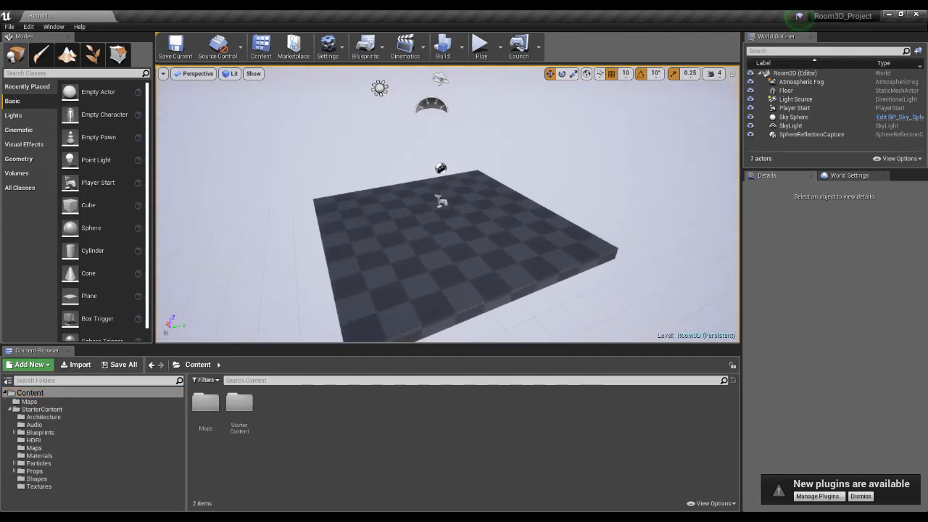
pyautogui.keyDown('alt'); pyautogui.moveTo(453, 255); pyautogui.dragTo(464, 260, button='right'); pyautogui.keyUp('alt')
pyautogui.keyDown('alt'); pyautogui.moveTo(464, 259); pyautogui.dragTo(491, 263); pyautogui.keyUp('alt')
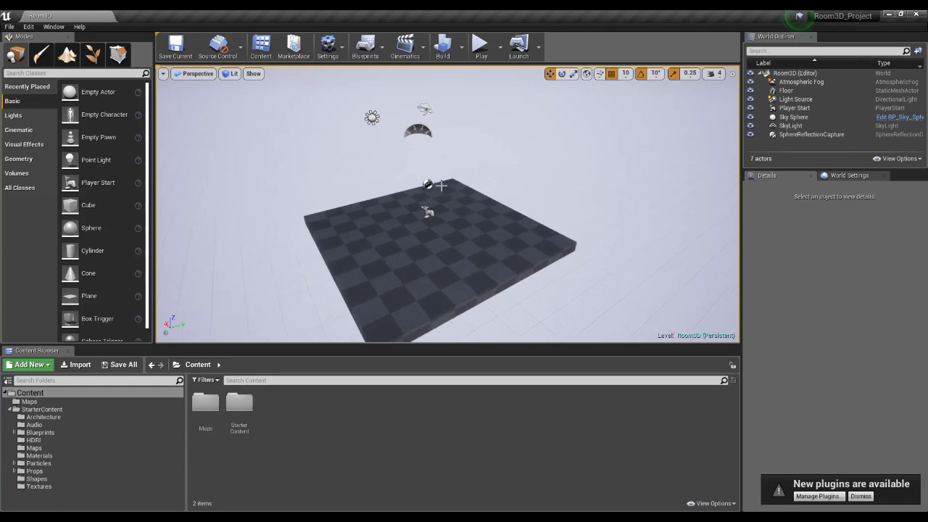
pyautogui.keyDown('alt'); pyautogui.moveTo(474, 243); pyautogui.dragTo(554, 165); pyautogui.keyUp('alt')
pyautogui.keyDown('alt'); pyautogui.moveTo(559, 252); pyautogui.dragTo(568, 261); pyautogui.keyUp('alt')
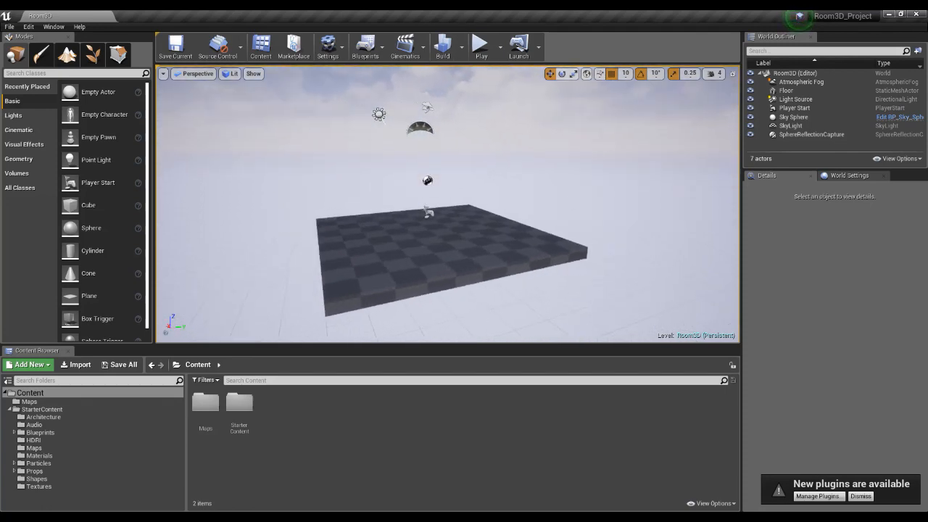
pyautogui.scroll(-1, 492, 257)
pyautogui.scroll(4, 453, 222)
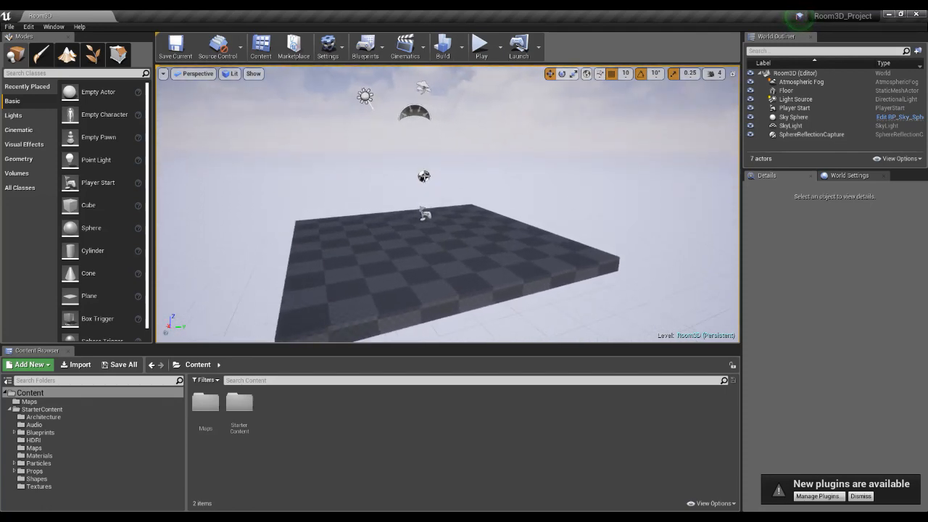
pyautogui.keyDown('alt'); pyautogui.moveTo(476, 229); pyautogui.dragTo(491, 239); pyautogui.keyUp('alt')
pyautogui.moveTo(490, 239)
pyautogui.keyDown('alt'); pyautogui.mouseDown(button='right')
pyautogui.moveTo(478, 250)
pyautogui.moveTo(489, 241)
pyautogui.moveTo(491, 250)
pyautogui.mouseUp(button='right'); pyautogui.keyUp('alt')
pyautogui.moveTo(490, 249)
pyautogui.keyDown('alt'); pyautogui.mouseDown()
pyautogui.moveTo(510, 249)
pyautogui.moveTo(488, 250)
pyautogui.mouseUp(); pyautogui.keyUp('alt')
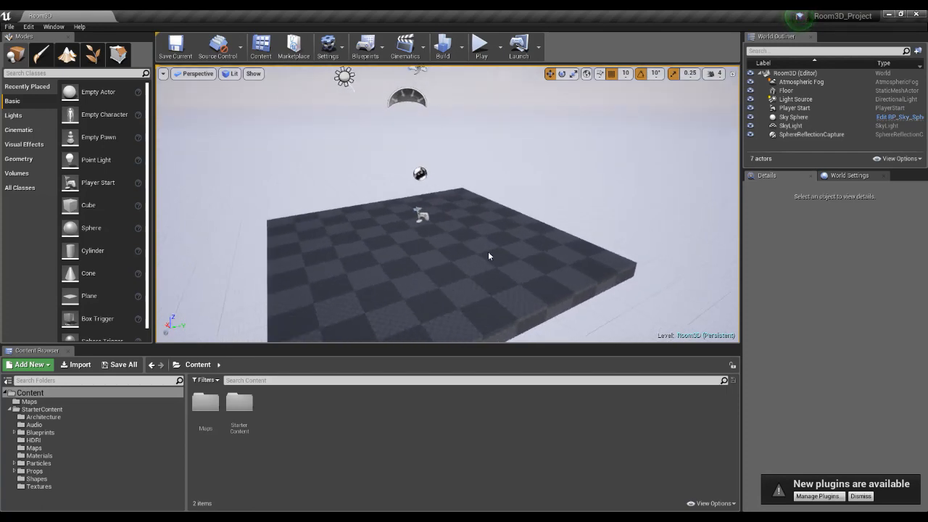
pyautogui.keyDown('alt'); pyautogui.moveTo(488, 251); pyautogui.dragTo(521, 284, button='right'); pyautogui.keyUp('alt')
pyautogui.keyDown('alt'); pyautogui.moveTo(522, 288); pyautogui.dragTo(506, 293, button='middle'); pyautogui.keyUp('alt')
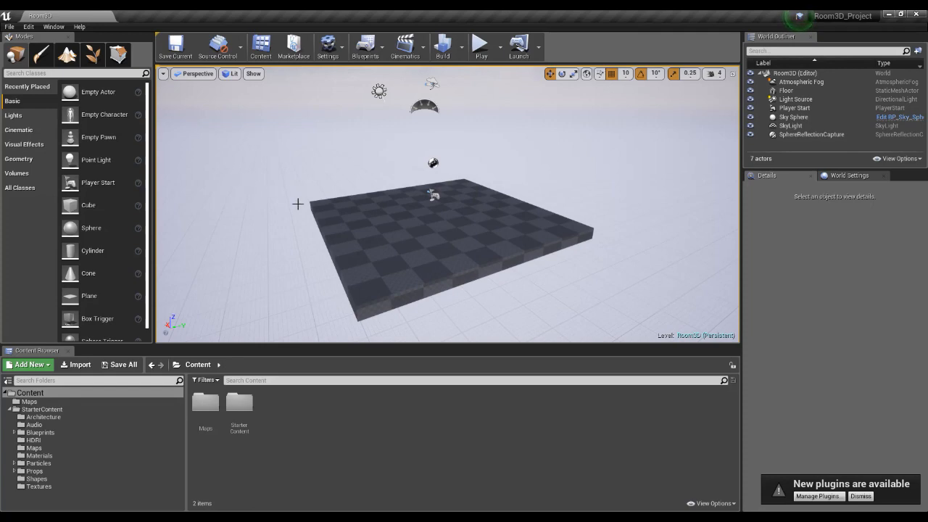
# Save all unsaved levels and assets in the project.
pyautogui.click(10, 26)
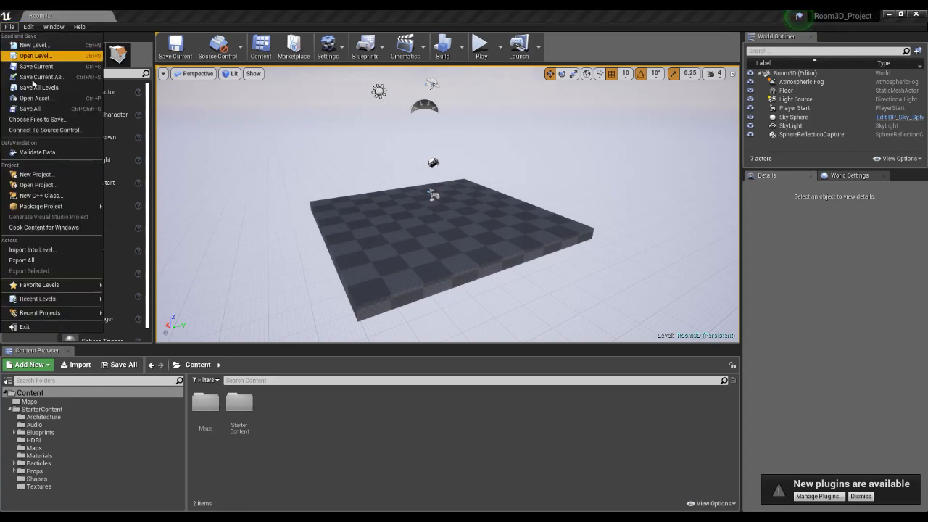
pyautogui.click(35, 109)
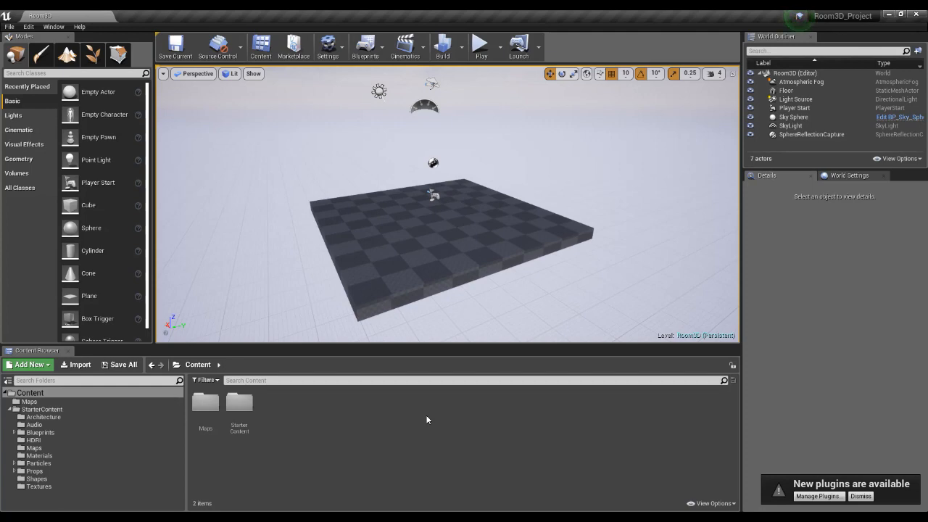
pyautogui.keyDown('alt'); pyautogui.moveTo(441, 269); pyautogui.dragTo(451, 275); pyautogui.keyUp('alt')
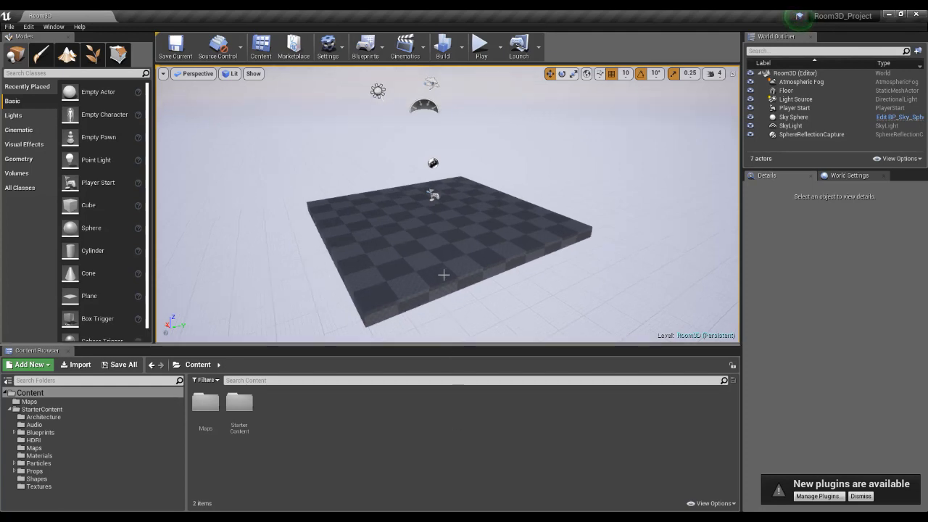
# Switch to Autodesk Maya LT and examine the RoundTable model from several angles and distances.
pyautogui.click(606, 517)
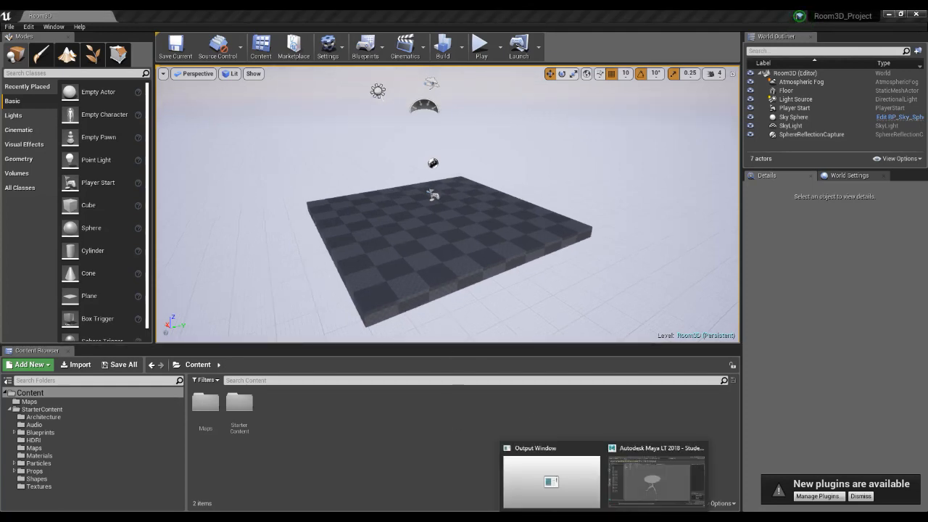
pyautogui.click(648, 499)
pyautogui.click(450, 271)
pyautogui.moveTo(507, 317)
pyautogui.keyDown('alt'); pyautogui.mouseDown()
pyautogui.moveTo(539, 322)
pyautogui.moveTo(516, 323)
pyautogui.mouseUp(); pyautogui.keyUp('alt')
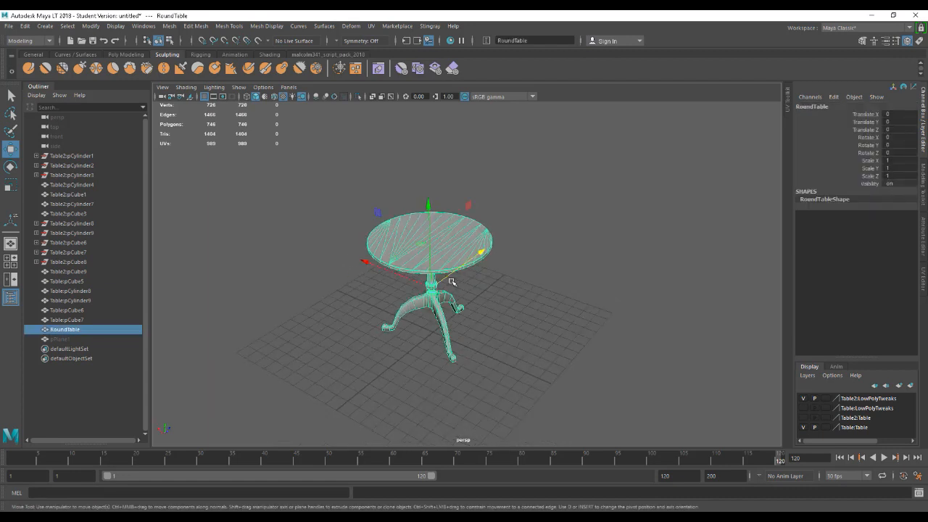
pyautogui.keyDown('alt'); pyautogui.moveTo(509, 282); pyautogui.dragTo(522, 312); pyautogui.keyUp('alt')
pyautogui.keyDown('alt'); pyautogui.moveTo(499, 292); pyautogui.dragTo(517, 303, button='right'); pyautogui.keyUp('alt')
pyautogui.moveTo(516, 303)
pyautogui.keyDown('alt'); pyautogui.mouseDown()
pyautogui.moveTo(545, 267)
pyautogui.moveTo(565, 258)
pyautogui.moveTo(532, 291)
pyautogui.moveTo(505, 296)
pyautogui.moveTo(532, 306)
pyautogui.mouseUp(); pyautogui.keyUp('alt')
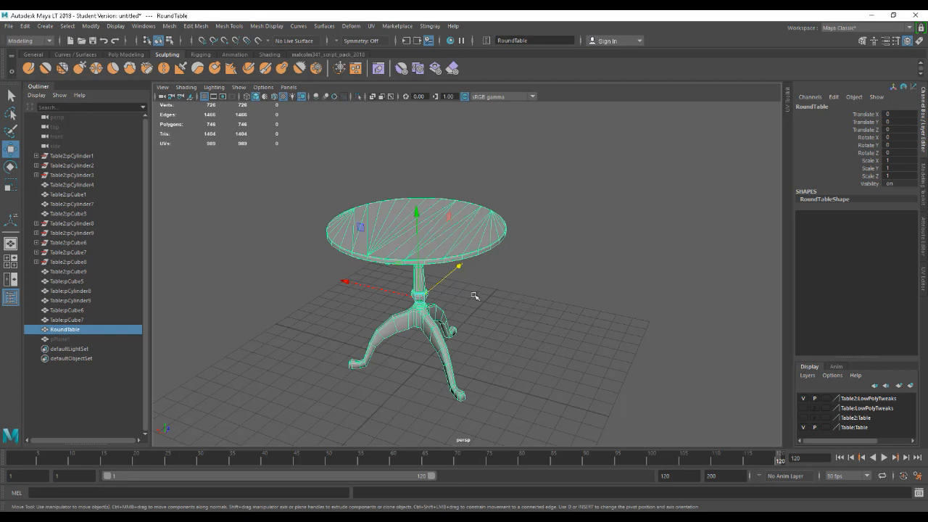
pyautogui.click(514, 262)
pyautogui.click(448, 250)
pyautogui.keyDown('alt'); pyautogui.moveTo(509, 299); pyautogui.dragTo(553, 295); pyautogui.keyUp('alt')
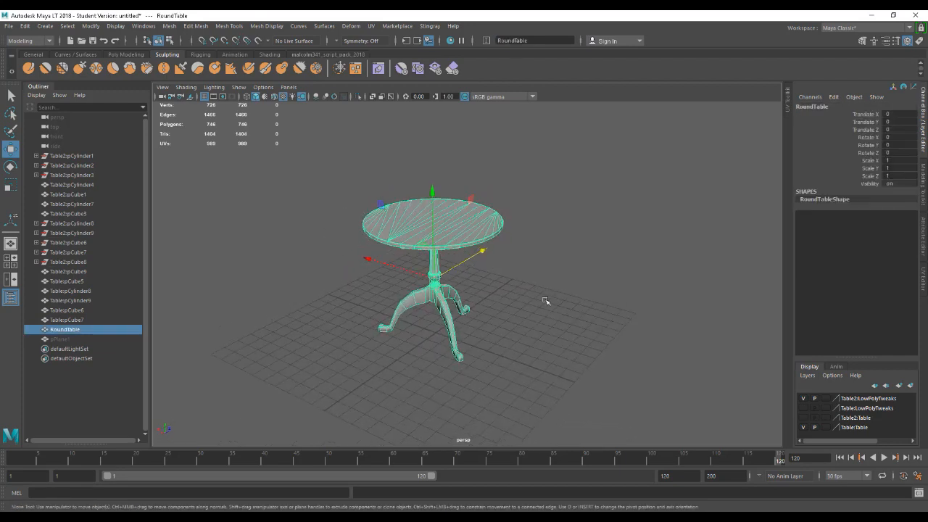
pyautogui.keyDown('alt'); pyautogui.moveTo(546, 301); pyautogui.dragTo(556, 304, button='middle'); pyautogui.keyUp('alt')
pyautogui.click(483, 271)
pyautogui.click(464, 249)
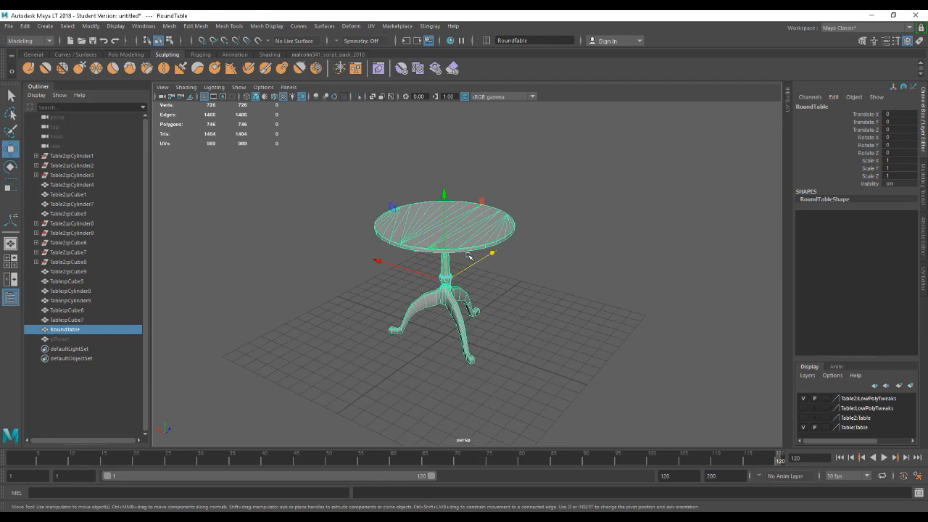
# Switch to the Room3D level in Unreal to view the floor, and return to the RoundTable model in Maya LT.
pyautogui.moveTo(591, 507)
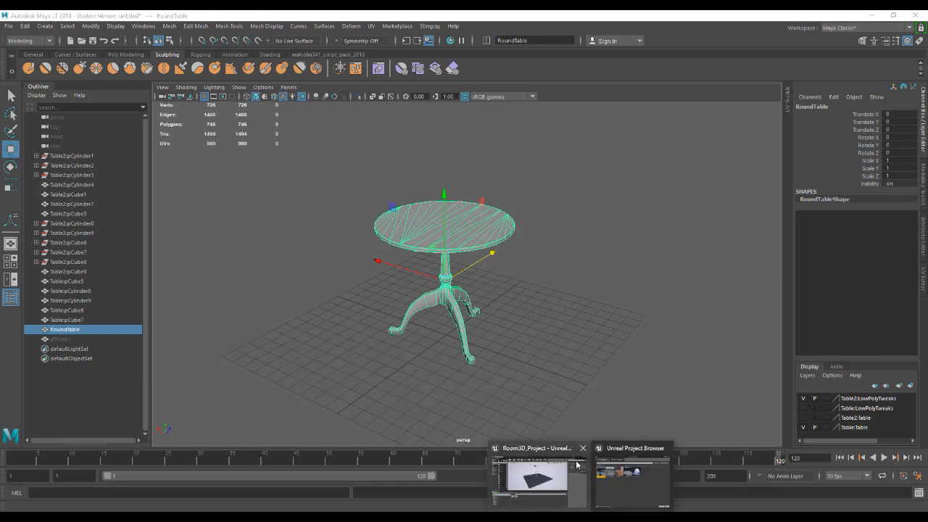
pyautogui.click(551, 496)
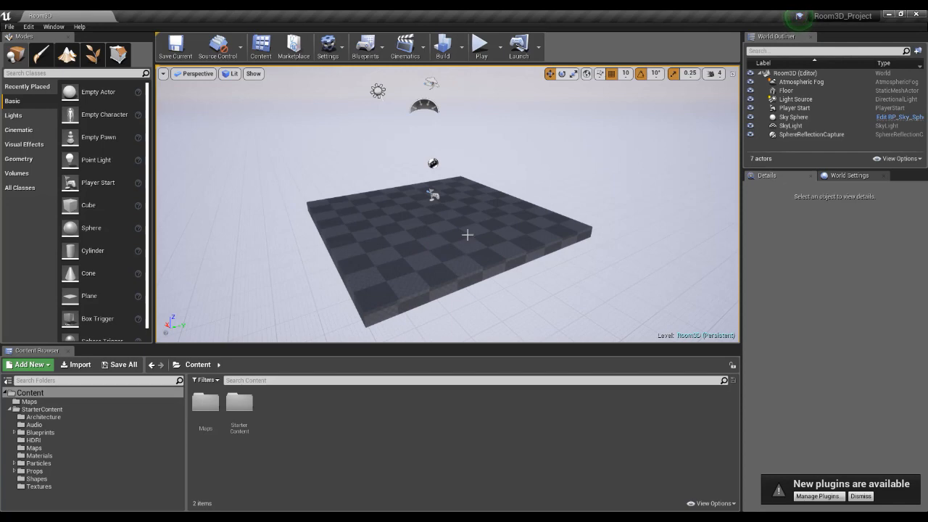
pyautogui.click(606, 516)
pyautogui.click(643, 497)
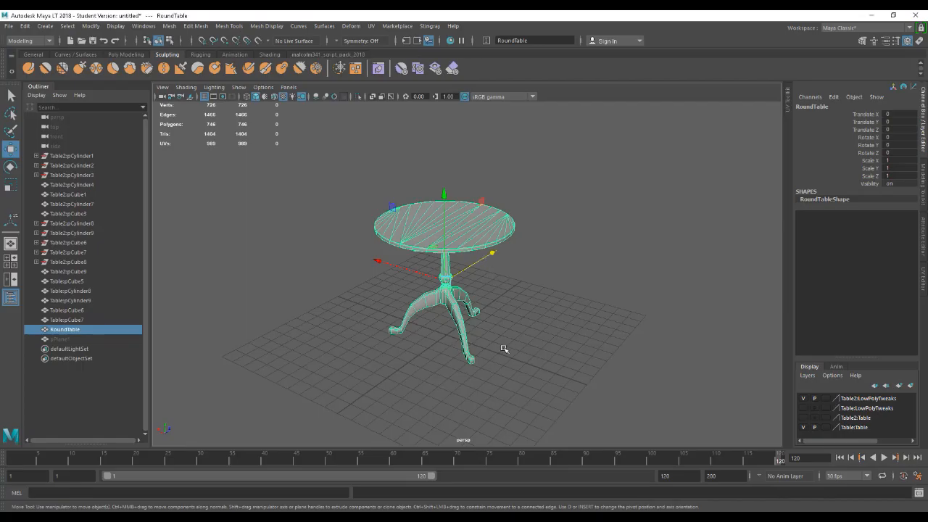
# Create a polygon cube at the grid origin under the round table.
pyautogui.click(533, 271)
pyautogui.click(470, 249)
pyautogui.scroll(-1, 527, 296)
pyautogui.scroll(-1, 582, 317)
pyautogui.click(43, 27)
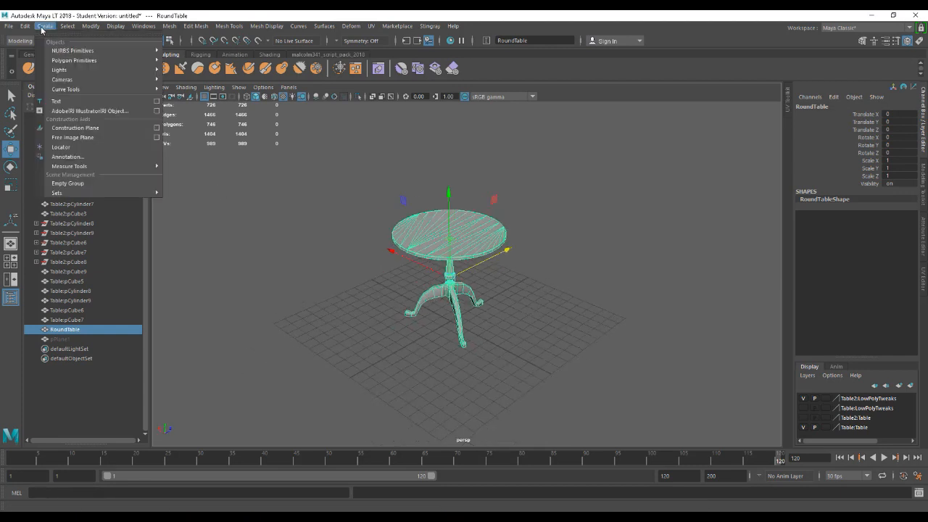
pyautogui.moveTo(148, 70)
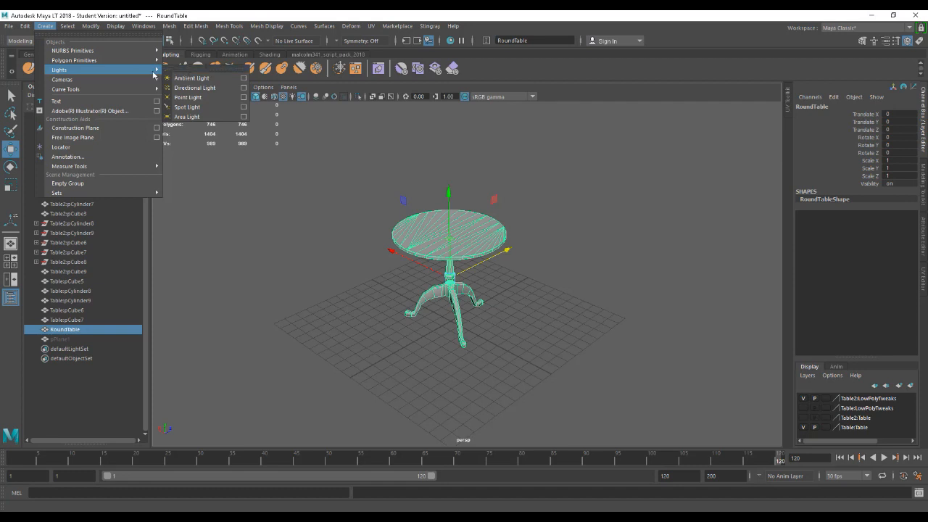
pyautogui.click(190, 78)
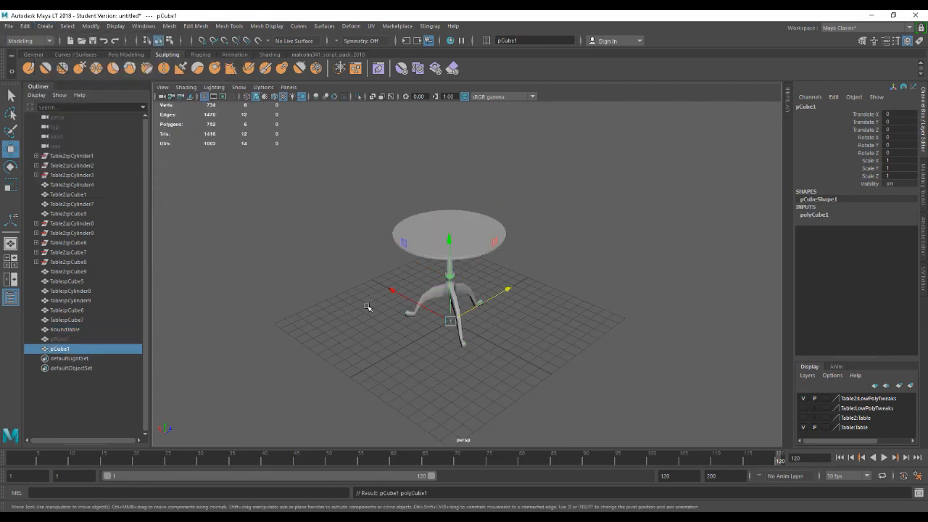
# Set the cube's width to 40, height to 180 and depth to 60 as a human-size reference box.
pyautogui.press('t')
pyautogui.click(233, 228)
pyautogui.write('180')
pyautogui.press('Return')
pyautogui.click(233, 220)
pyautogui.write('40')
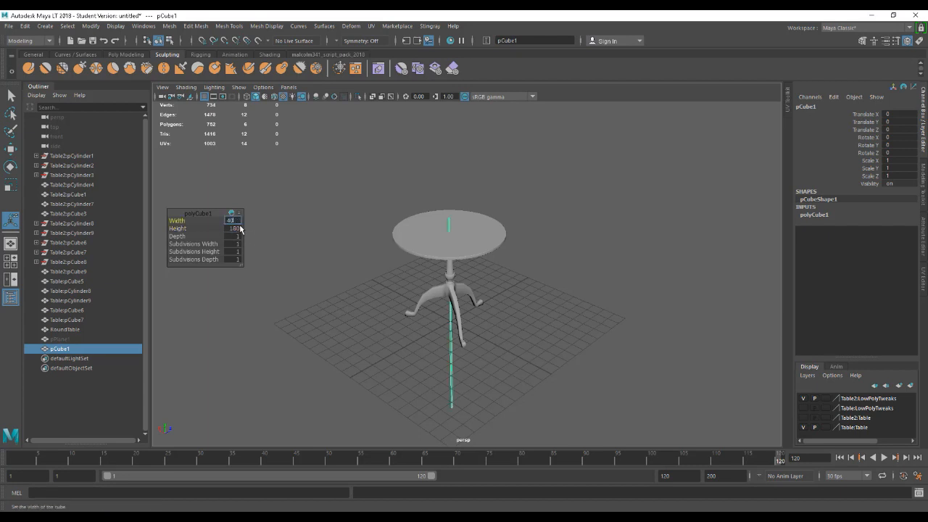
pyautogui.press('Return')
pyautogui.click(234, 236)
pyautogui.write('60')
pyautogui.press('Return')
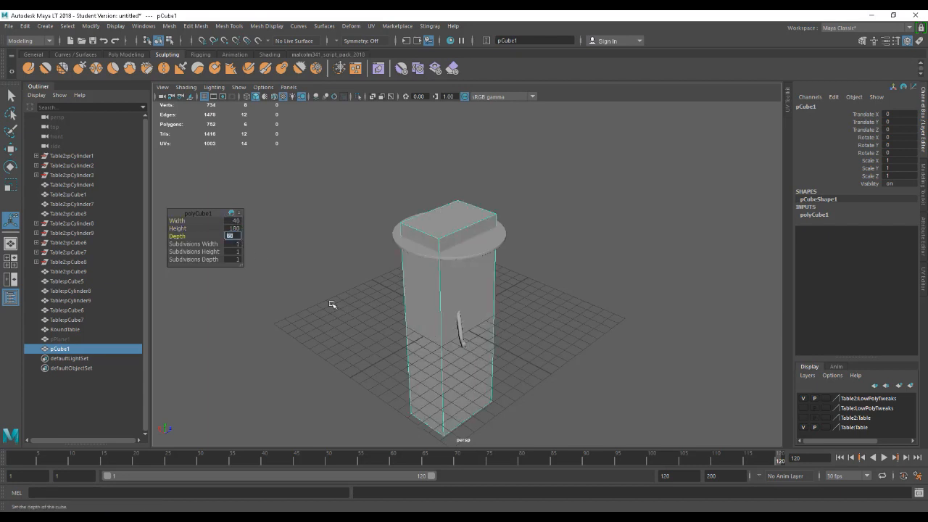
pyautogui.scroll(-3, 435, 355)
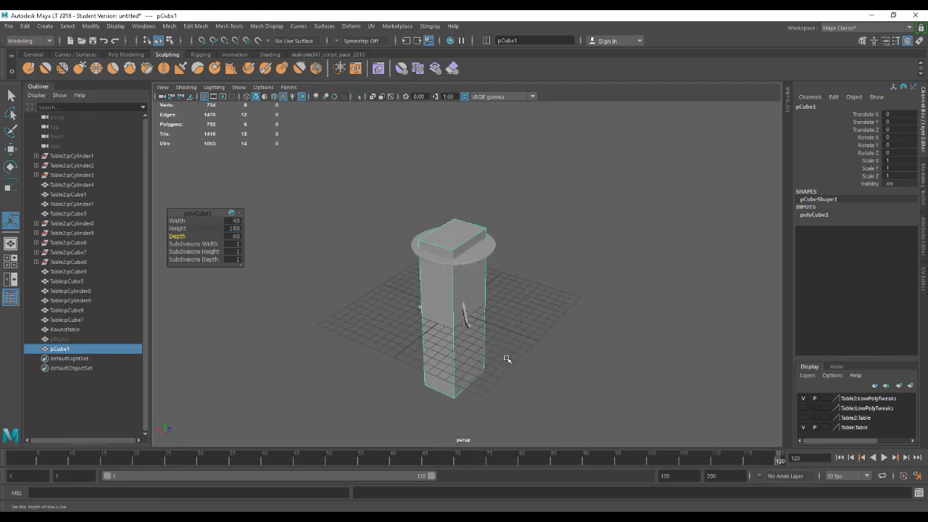
# Move the reference box beside the table and up to floor level, about 94 in X and 92 in Y.
pyautogui.press('w')
pyautogui.moveTo(438, 307); pyautogui.dragTo(394, 181)
pyautogui.keyDown('alt'); pyautogui.moveTo(414, 331); pyautogui.dragTo(411, 324); pyautogui.keyUp('alt')
# Snap the reference box's pivot to its bottom corner vertex, and snap the box onto the floor grid.
pyautogui.press('d')
pyautogui.press('v')
pyautogui.moveTo(381, 298); pyautogui.dragTo(375, 313, button='middle')
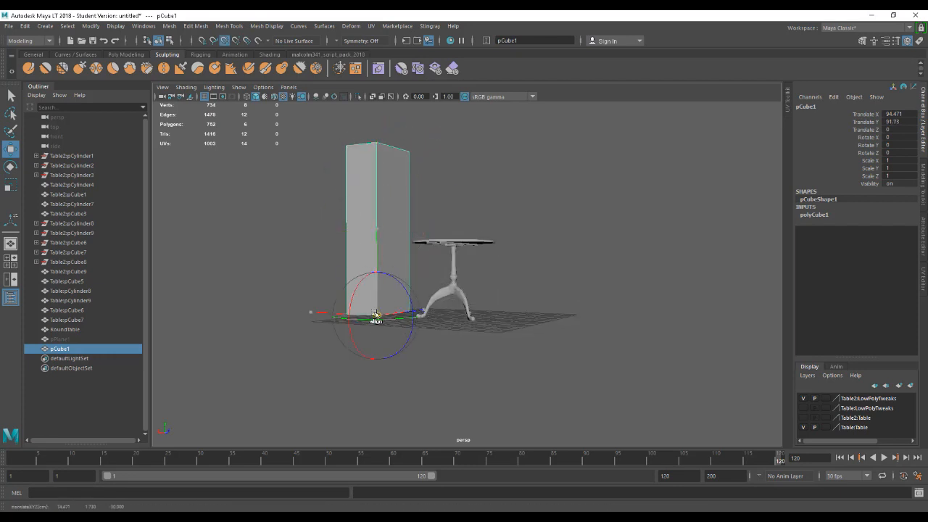
pyautogui.press('x')
pyautogui.moveTo(377, 312); pyautogui.dragTo(378, 322)
# Scale the RoundTable uniformly to about 1.101, judging its size against the reference box.
pyautogui.keyDown('alt'); pyautogui.moveTo(493, 356); pyautogui.dragTo(473, 370); pyautogui.keyUp('alt')
pyautogui.click(476, 338)
pyautogui.keyDown('alt'); pyautogui.moveTo(477, 338); pyautogui.dragTo(510, 389); pyautogui.keyUp('alt')
pyautogui.keyDown('alt'); pyautogui.moveTo(504, 385); pyautogui.dragTo(542, 321); pyautogui.keyUp('alt')
pyautogui.click(396, 323)
pyautogui.click(487, 355)
pyautogui.press('r')
pyautogui.scroll(1, 509, 323)
pyautogui.click(521, 321)
pyautogui.press('w')
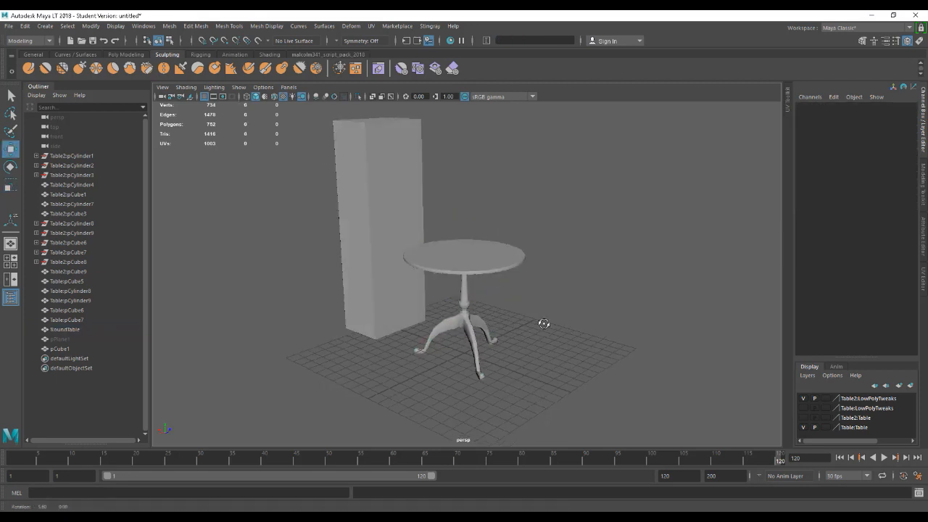
pyautogui.click(476, 270)
pyautogui.keyDown('alt'); pyautogui.moveTo(476, 270); pyautogui.dragTo(507, 348); pyautogui.keyUp('alt')
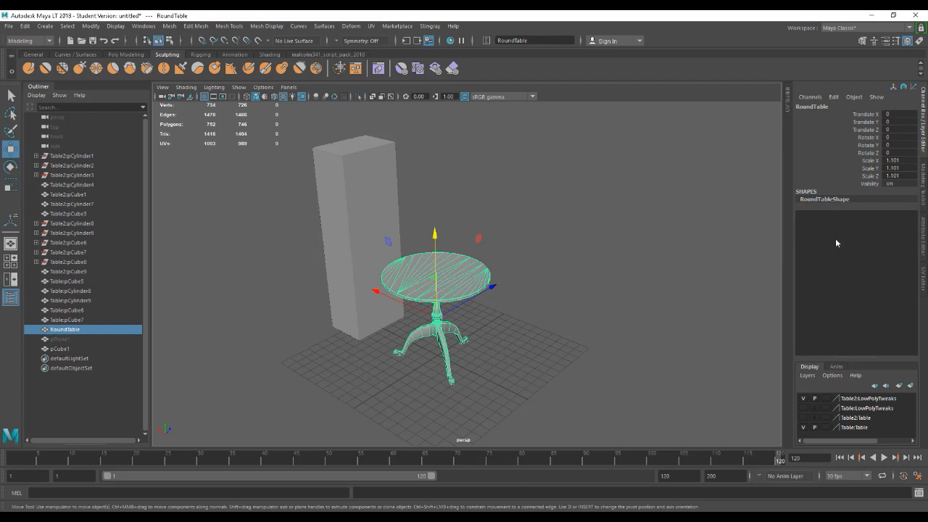
# Freeze the RoundTable's transformations and delete its construction history.
pyautogui.click(573, 285)
pyautogui.click(488, 282)
pyautogui.click(90, 26)
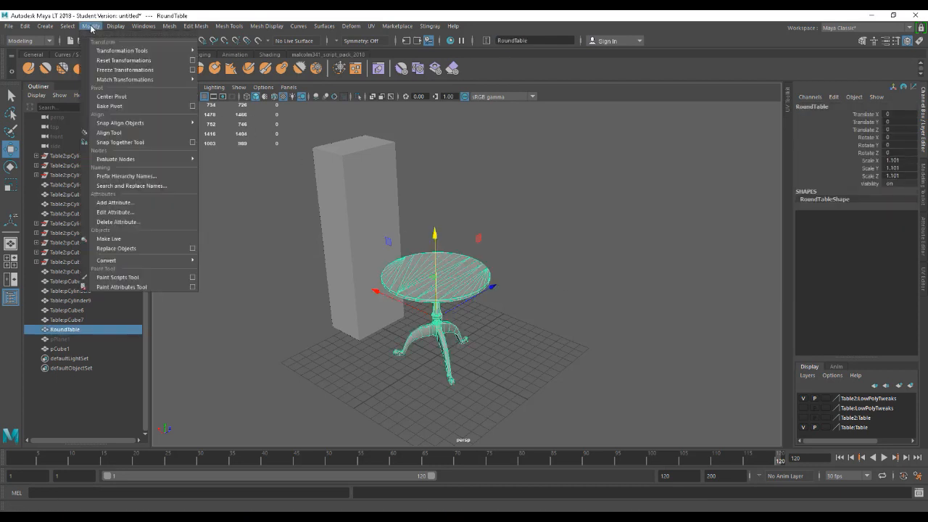
pyautogui.click(115, 70)
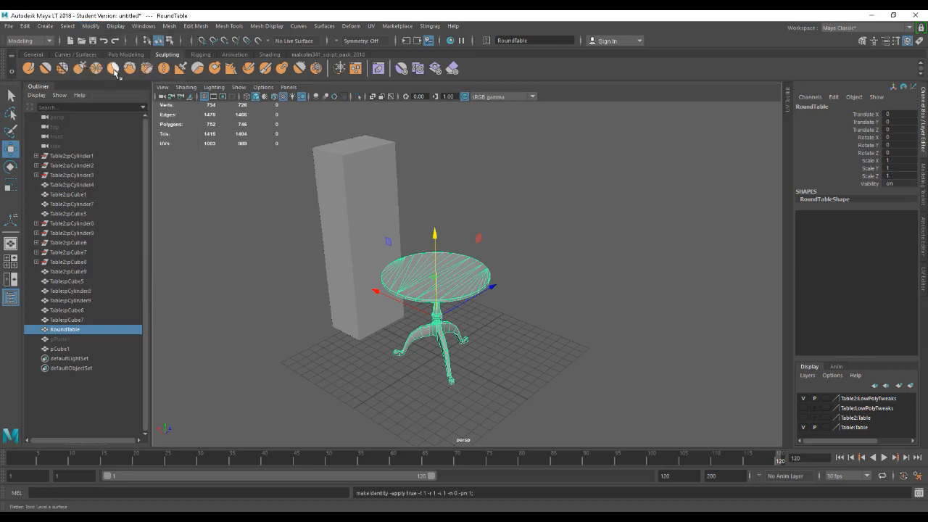
pyautogui.click(26, 27)
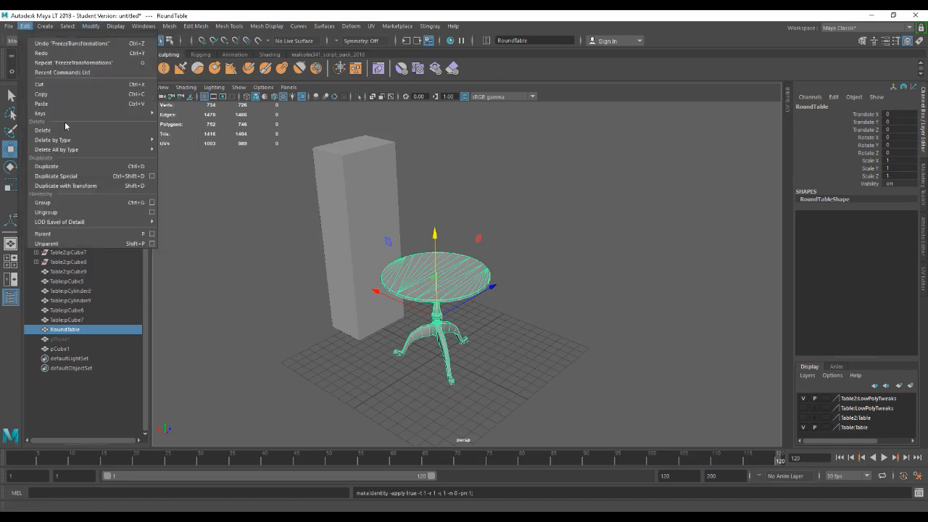
pyautogui.moveTo(81, 140)
pyautogui.click(178, 147)
# Examine the RoundTable's UV shells in the UV Editor, and return to the Channel Box.
pyautogui.click(528, 243)
pyautogui.click(456, 287)
pyautogui.keyDown('alt'); pyautogui.moveTo(524, 304); pyautogui.dragTo(537, 300); pyautogui.keyUp('alt')
pyautogui.keyDown('alt'); pyautogui.moveTo(537, 300); pyautogui.dragTo(593, 322, button='right'); pyautogui.keyUp('alt')
pyautogui.keyDown('alt'); pyautogui.moveTo(585, 320); pyautogui.dragTo(582, 304, button='middle'); pyautogui.keyUp('alt')
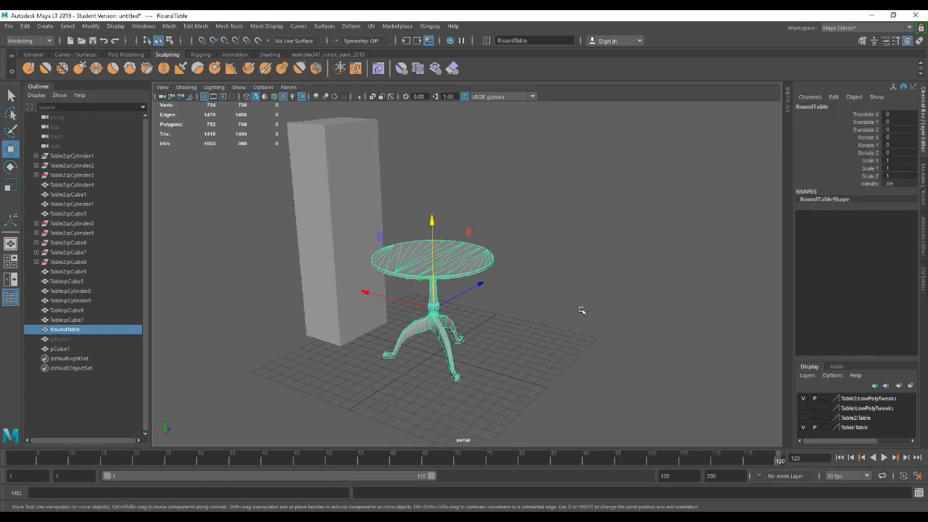
pyautogui.click(372, 25)
pyautogui.click(395, 41)
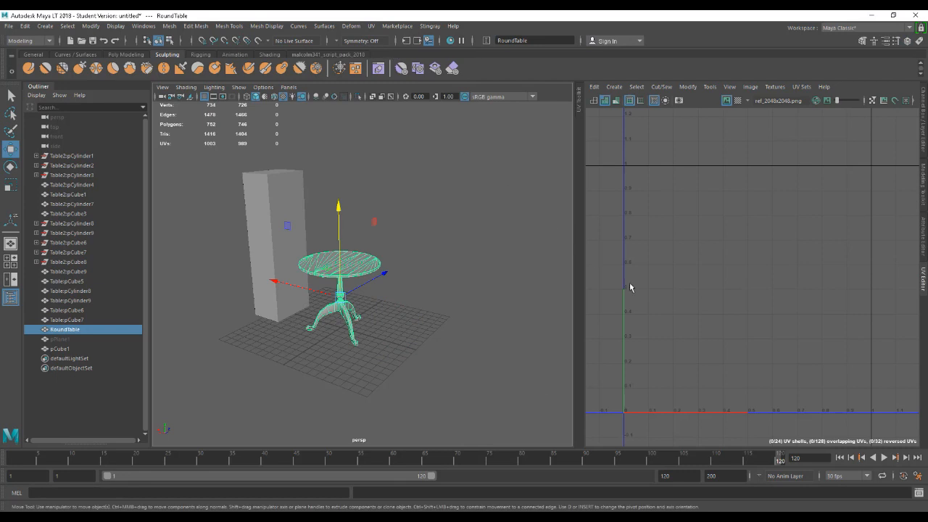
pyautogui.click(371, 272)
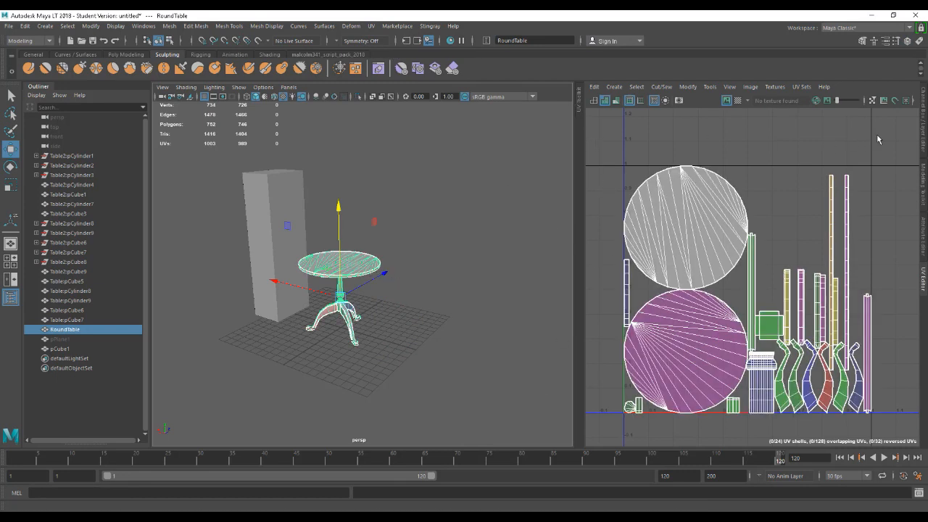
pyautogui.click(924, 129)
# Examine the RoundTable beside the reference box from several angles, leaving the table selected.
pyautogui.click(505, 283)
pyautogui.click(440, 267)
pyautogui.keyDown('alt'); pyautogui.moveTo(505, 283); pyautogui.dragTo(527, 295); pyautogui.keyUp('alt')
pyautogui.click(543, 321)
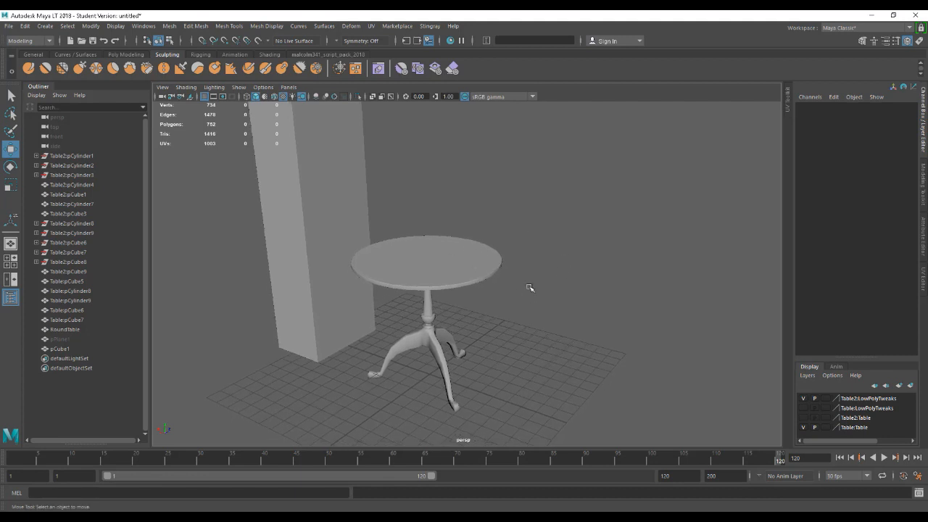
pyautogui.keyDown('alt'); pyautogui.moveTo(541, 310); pyautogui.dragTo(529, 311); pyautogui.keyUp('alt')
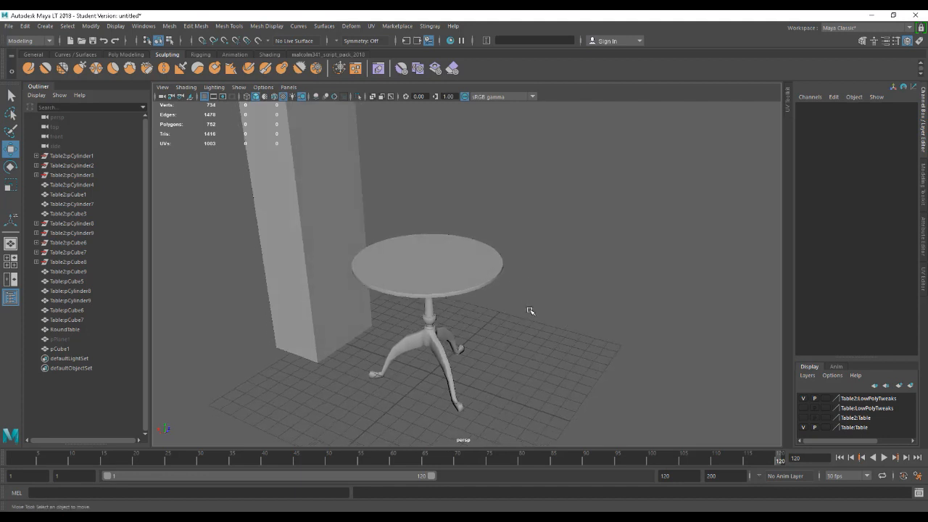
pyautogui.moveTo(476, 280)
pyautogui.keyDown('alt'); pyautogui.mouseDown()
pyautogui.moveTo(469, 271)
pyautogui.moveTo(472, 284)
pyautogui.mouseUp(); pyautogui.keyUp('alt')
pyautogui.click(474, 284)
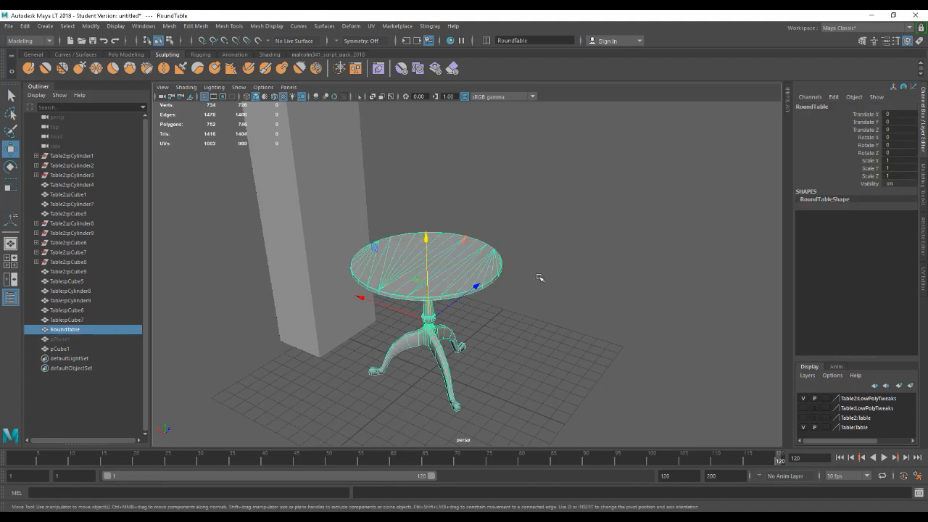
pyautogui.keyDown('alt'); pyautogui.moveTo(556, 290); pyautogui.dragTo(551, 291); pyautogui.keyUp('alt')
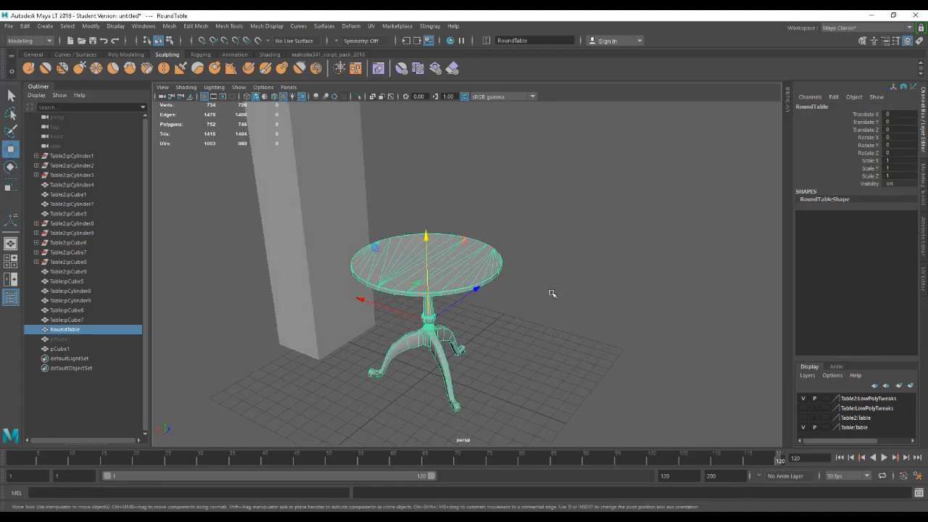
pyautogui.moveTo(559, 306)
pyautogui.keyDown('alt'); pyautogui.mouseDown()
pyautogui.moveTo(545, 300)
pyautogui.moveTo(543, 278)
pyautogui.moveTo(561, 269)
pyautogui.moveTo(551, 307)
pyautogui.mouseUp(); pyautogui.keyUp('alt')
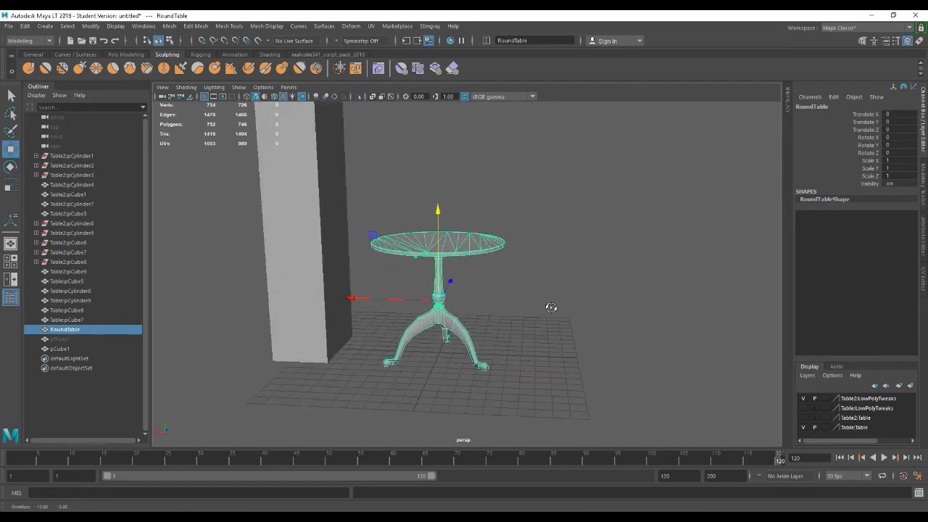
pyautogui.keyDown('alt'); pyautogui.moveTo(507, 315); pyautogui.dragTo(527, 284, button='middle'); pyautogui.keyUp('alt')
pyautogui.keyDown('alt'); pyautogui.moveTo(527, 284); pyautogui.dragTo(580, 308, button='right'); pyautogui.keyUp('alt')
pyautogui.moveTo(580, 308)
pyautogui.keyDown('alt'); pyautogui.mouseDown()
pyautogui.moveTo(584, 321)
pyautogui.moveTo(555, 328)
pyautogui.moveTo(574, 338)
pyautogui.moveTo(556, 325)
pyautogui.moveTo(538, 331)
pyautogui.moveTo(566, 321)
pyautogui.moveTo(547, 331)
pyautogui.moveTo(567, 311)
pyautogui.moveTo(543, 327)
pyautogui.moveTo(563, 327)
pyautogui.moveTo(547, 338)
pyautogui.moveTo(558, 346)
pyautogui.moveTo(594, 314)
pyautogui.mouseUp(); pyautogui.keyUp('alt')
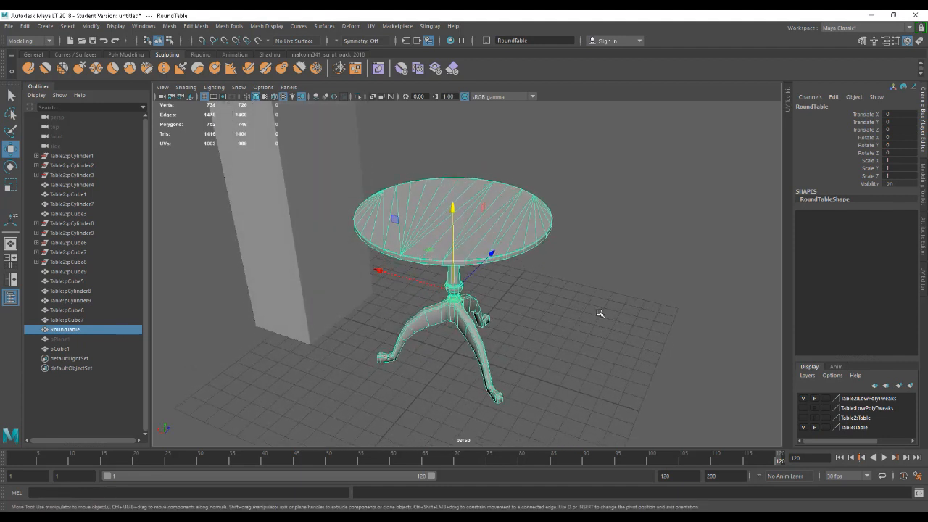
# Open the Game Exporter to review its model export options, and close it.
pyautogui.click(4, 27)
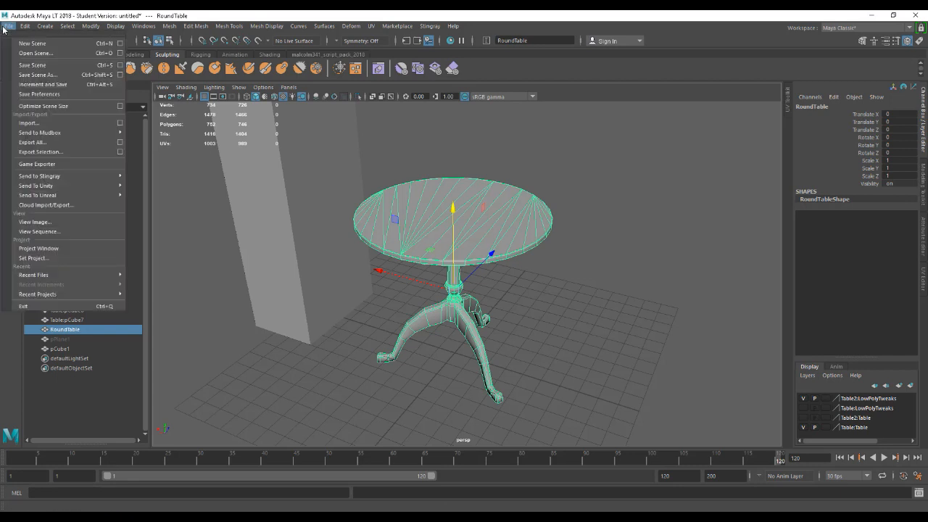
pyautogui.click(34, 164)
pyautogui.moveTo(373, 192); pyautogui.dragTo(617, 200)
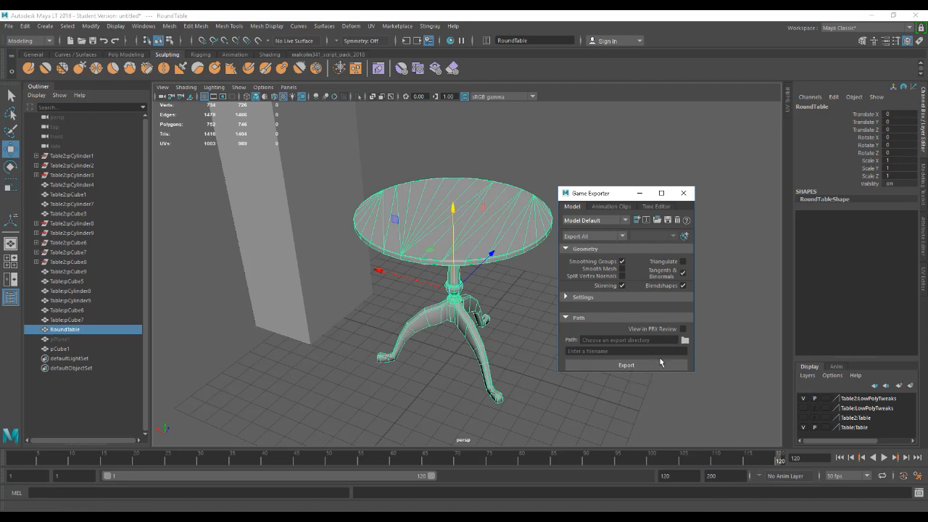
pyautogui.click(684, 193)
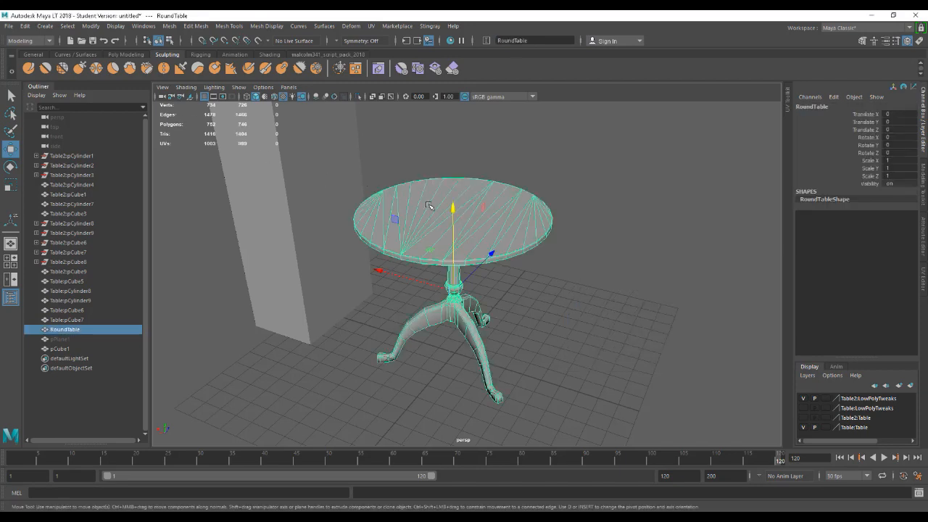
# Start an FBX export of the selected RoundTable and browse to the work folder in Documents.
pyautogui.click(8, 26)
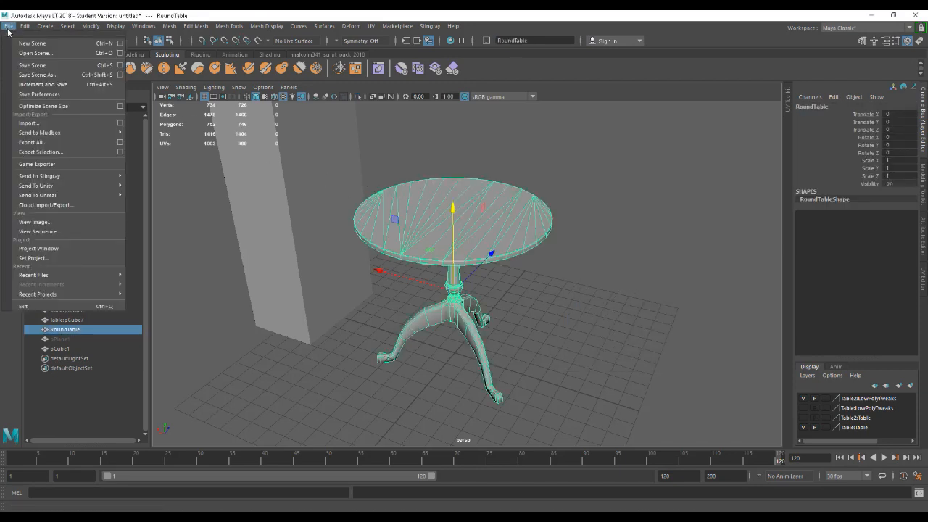
pyautogui.click(55, 153)
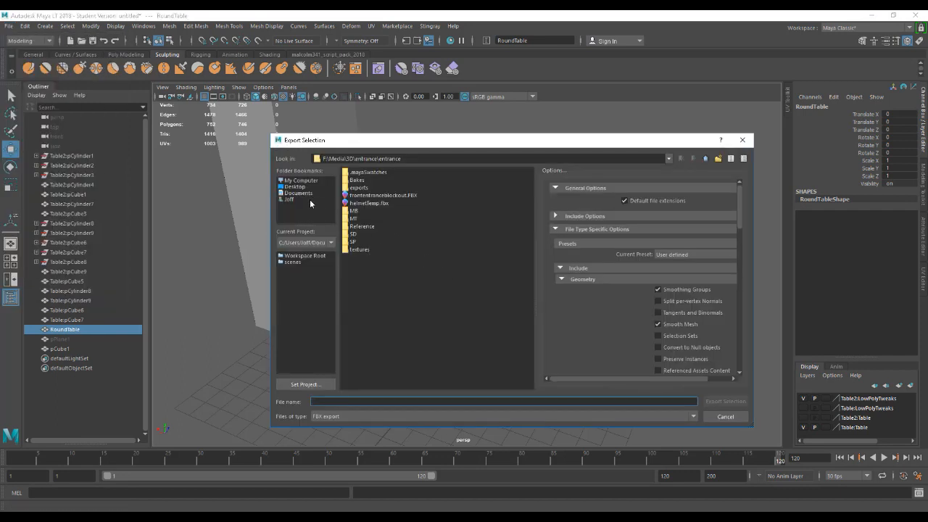
pyautogui.click(295, 187)
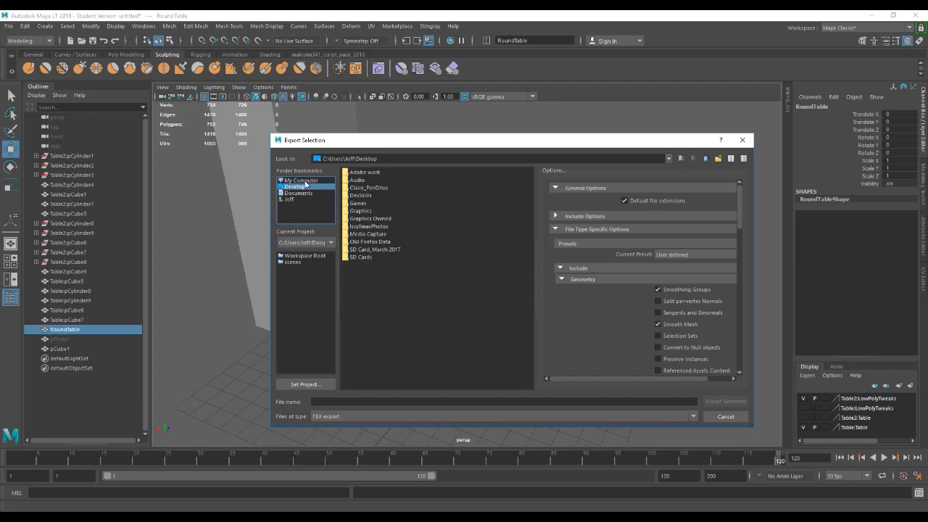
pyautogui.click(301, 180)
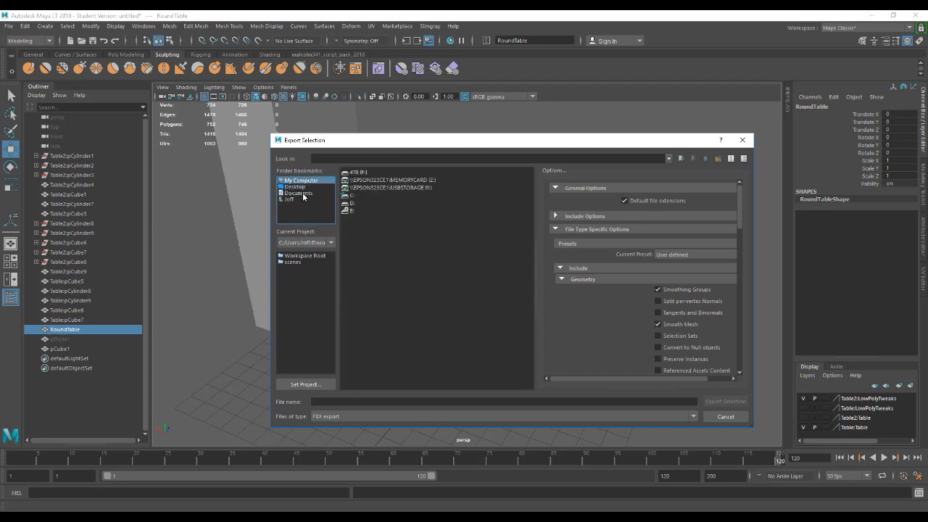
pyautogui.click(303, 192)
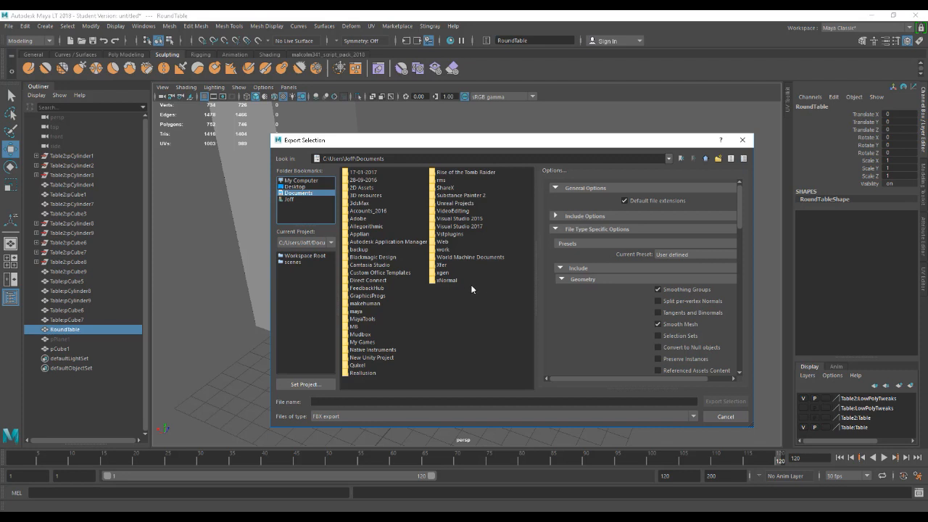
pyautogui.doubleClick(442, 250)
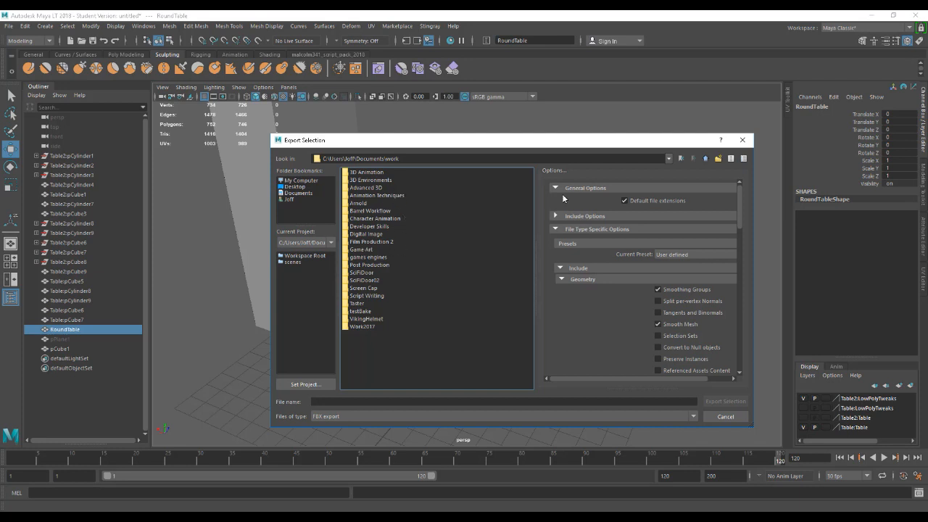
# Create a folder named Room3DProject inside the work folder and open it.
pyautogui.click(717, 158)
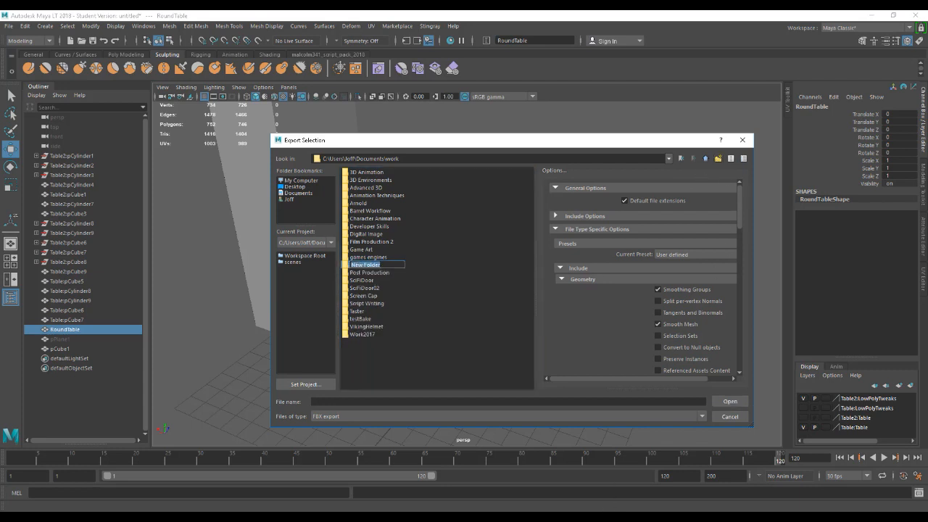
pyautogui.moveTo(581, 518)
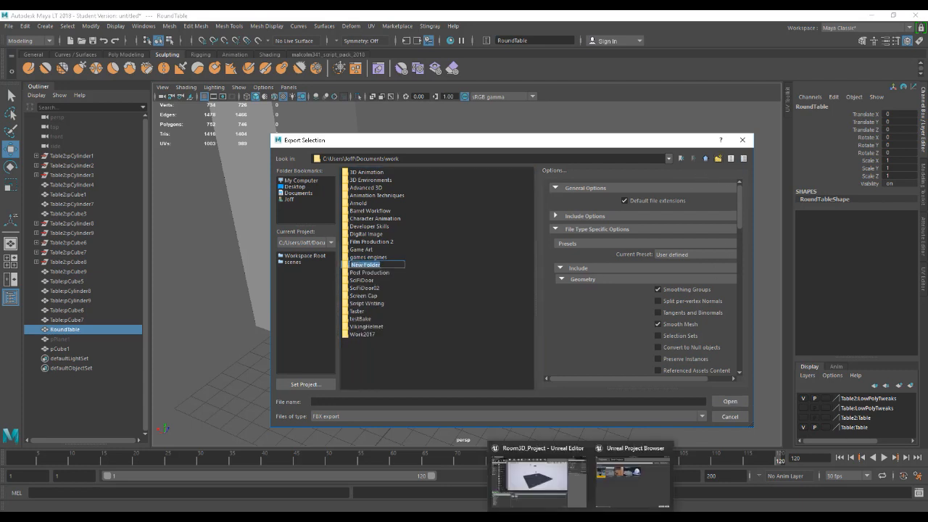
pyautogui.write('Gl')
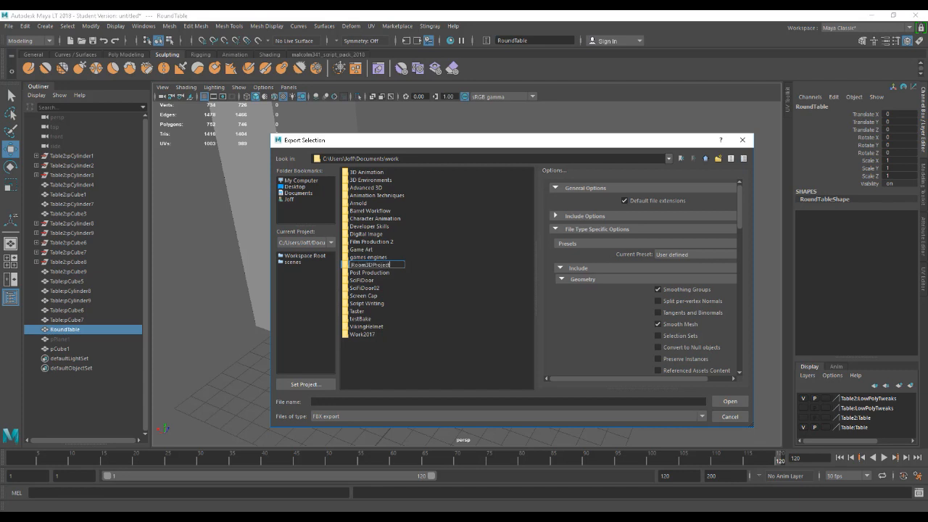
pyautogui.click(465, 335)
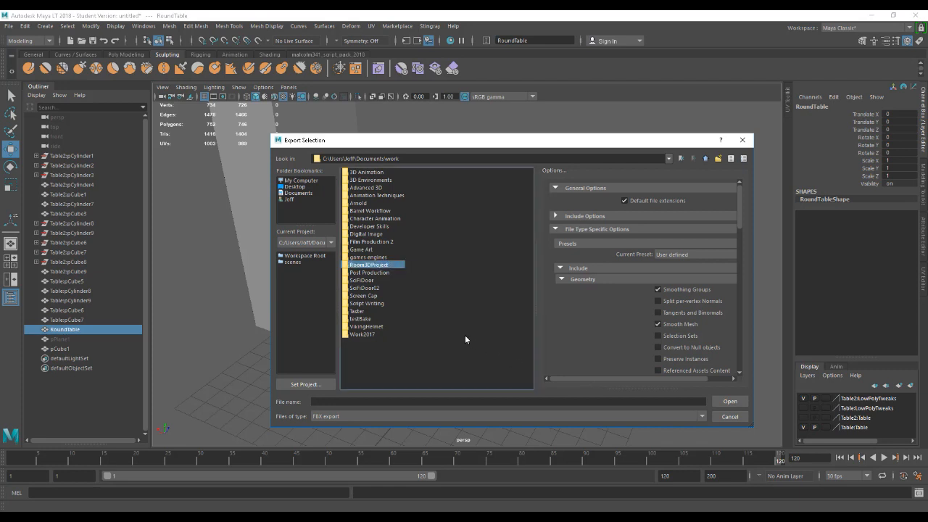
pyautogui.doubleClick(374, 265)
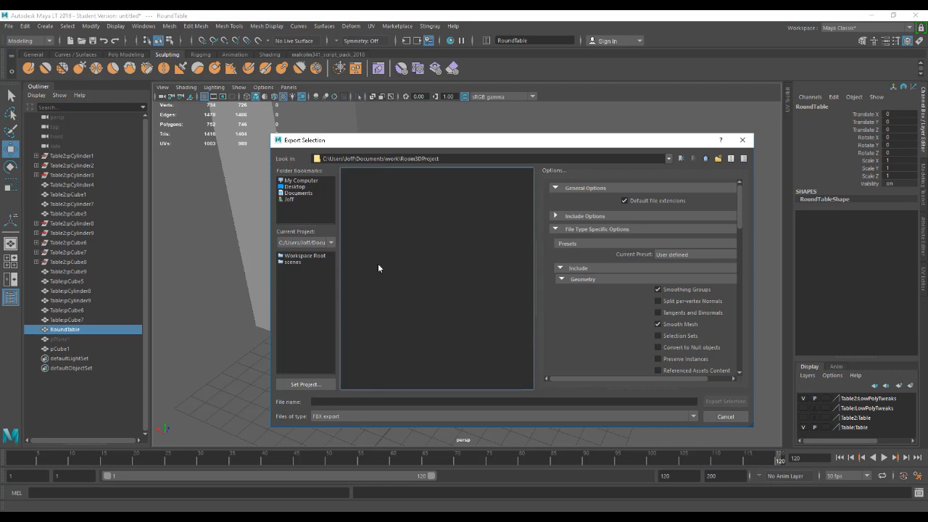
# Create a folder named exports inside Room3DProject, check the FBX geometry options, and open the new folder.
pyautogui.click(718, 159)
pyautogui.write('exports')
pyautogui.press('Return')
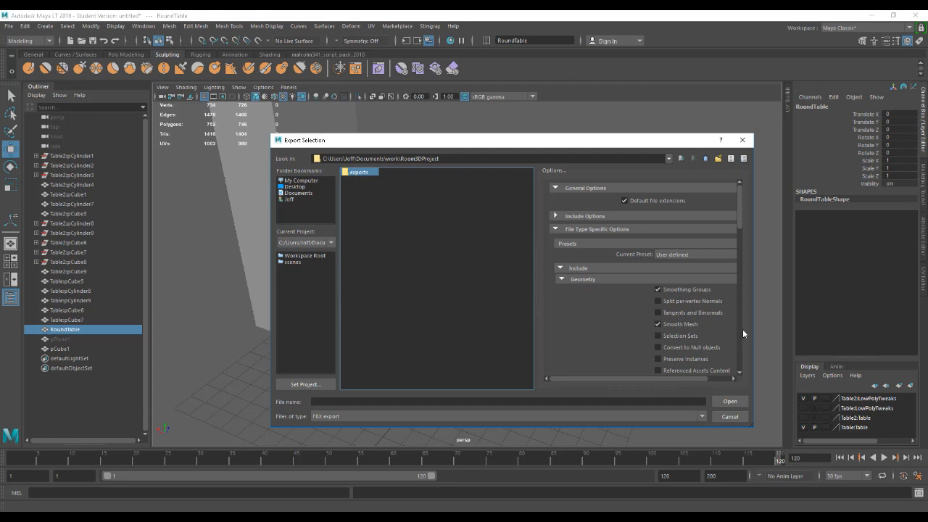
pyautogui.moveTo(741, 224); pyautogui.dragTo(742, 236)
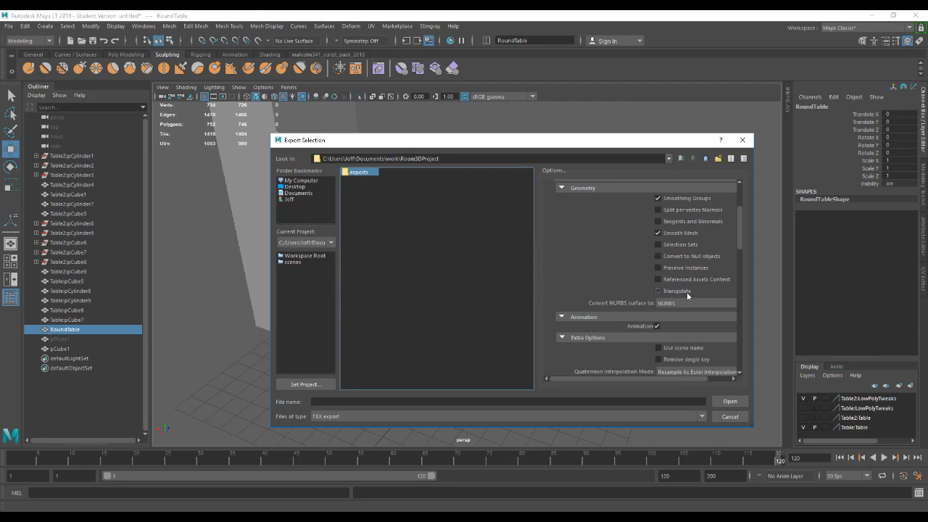
pyautogui.moveTo(737, 232)
pyautogui.mouseDown()
pyautogui.moveTo(740, 214)
pyautogui.moveTo(740, 223)
pyautogui.mouseUp()
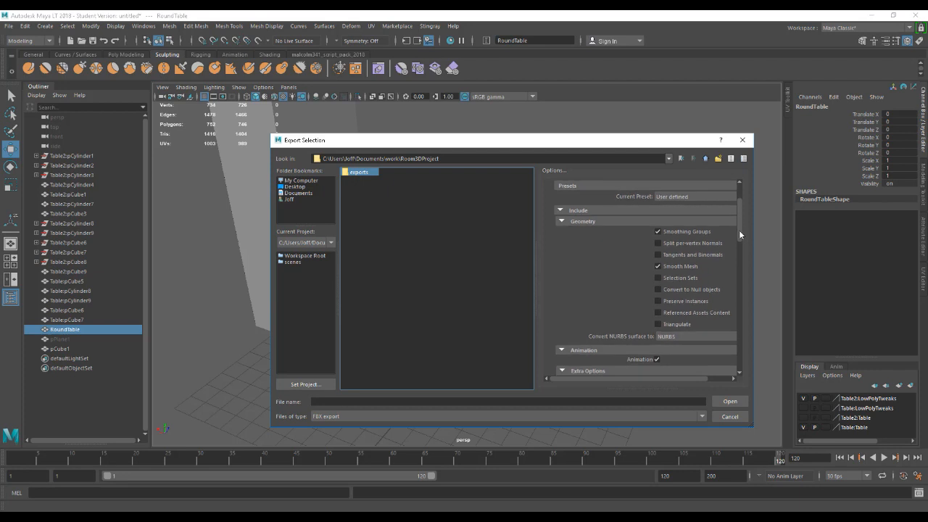
pyautogui.click(360, 403)
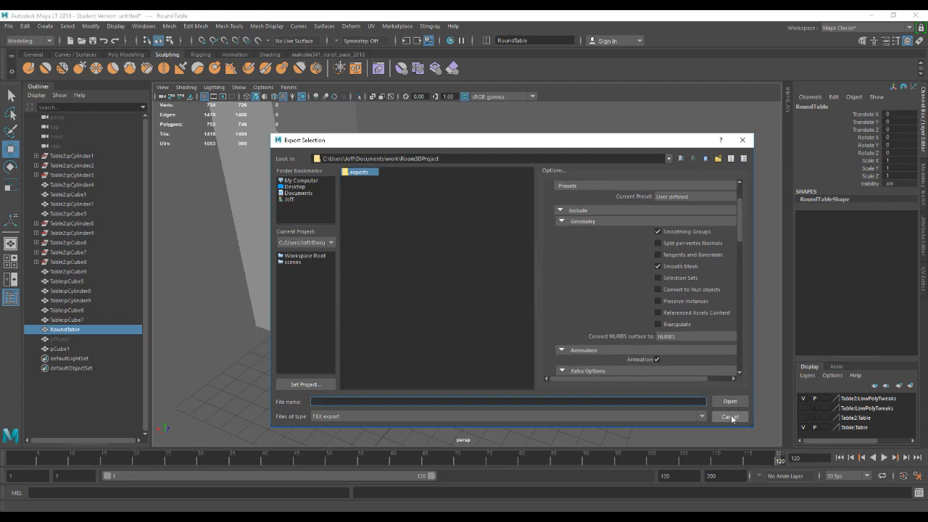
pyautogui.doubleClick(364, 172)
# Name the FBX file SM_Table and export the selected table into the exports folder.
pyautogui.click(322, 402)
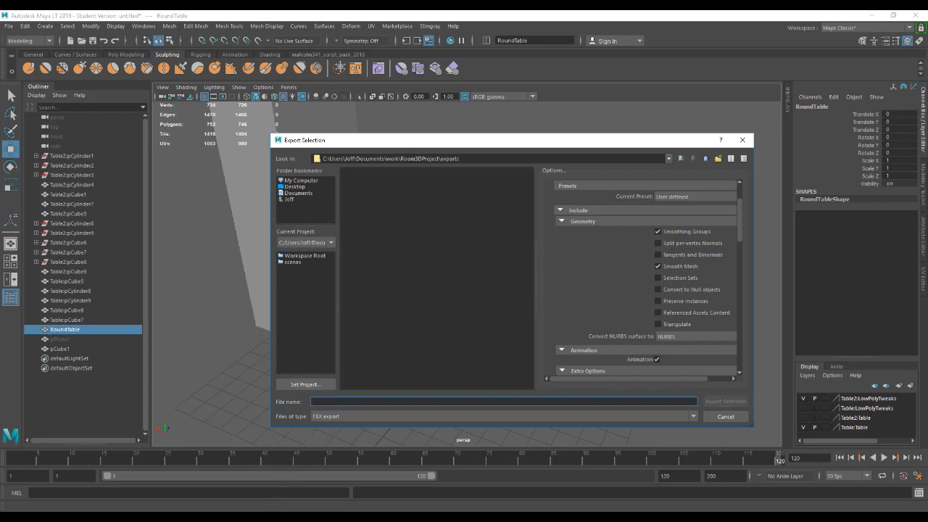
pyautogui.write('Table')
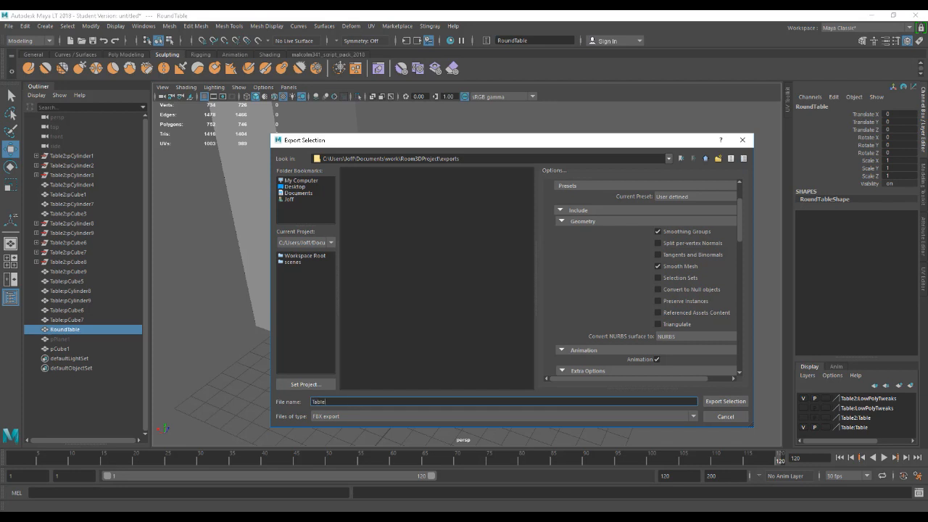
pyautogui.press('Left')
pyautogui.write('SM_')
pyautogui.click(723, 401)
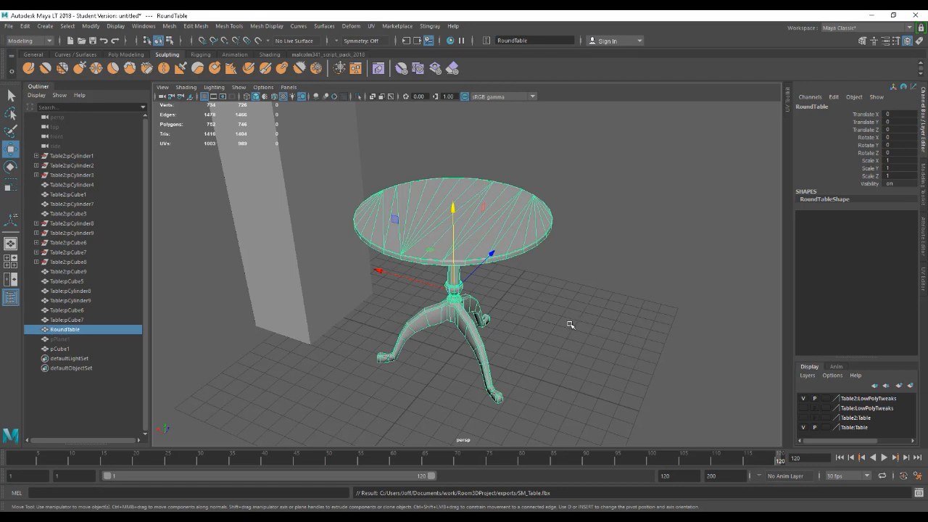
# Deselect the table, switch to Unreal Editor and create a folder named StaticMeshes in the Content root.
pyautogui.click(615, 367)
pyautogui.scroll(-1, 593, 355)
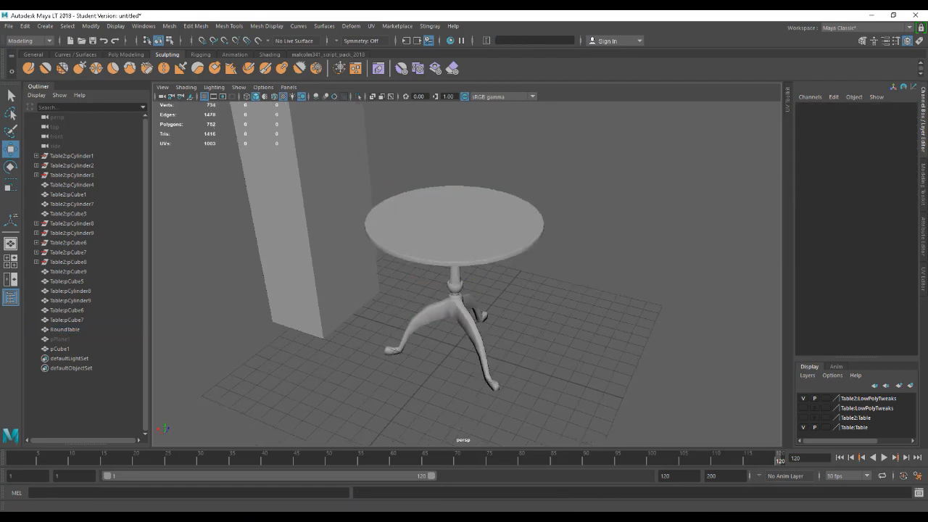
pyautogui.click(542, 488)
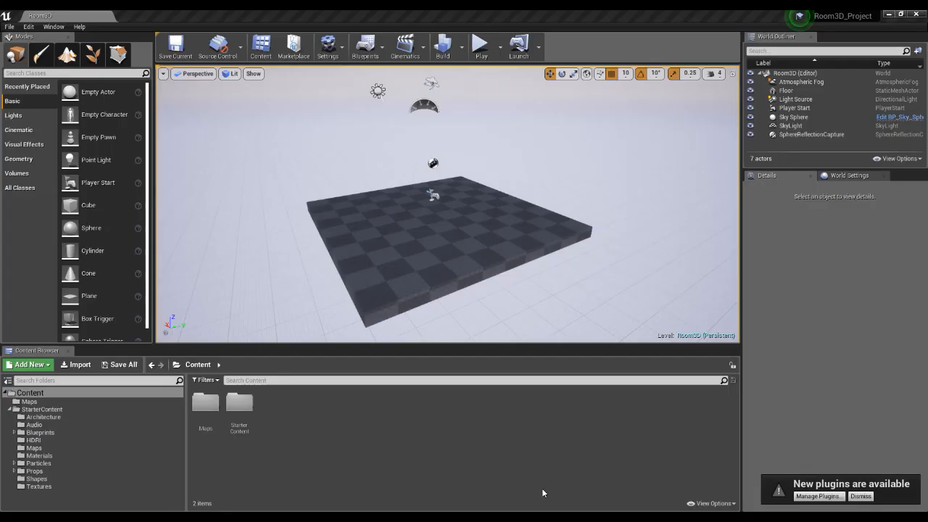
pyautogui.click(30, 394)
pyautogui.rightClick(292, 415)
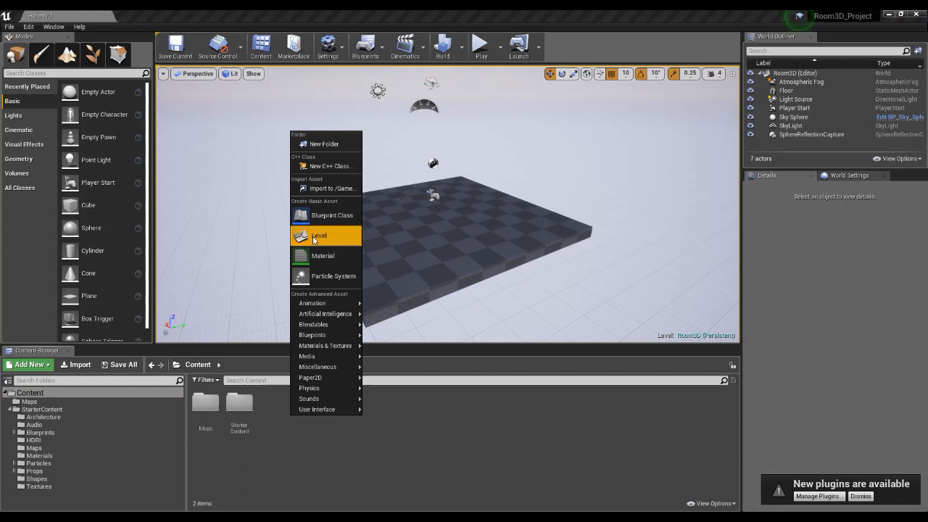
pyautogui.click(326, 145)
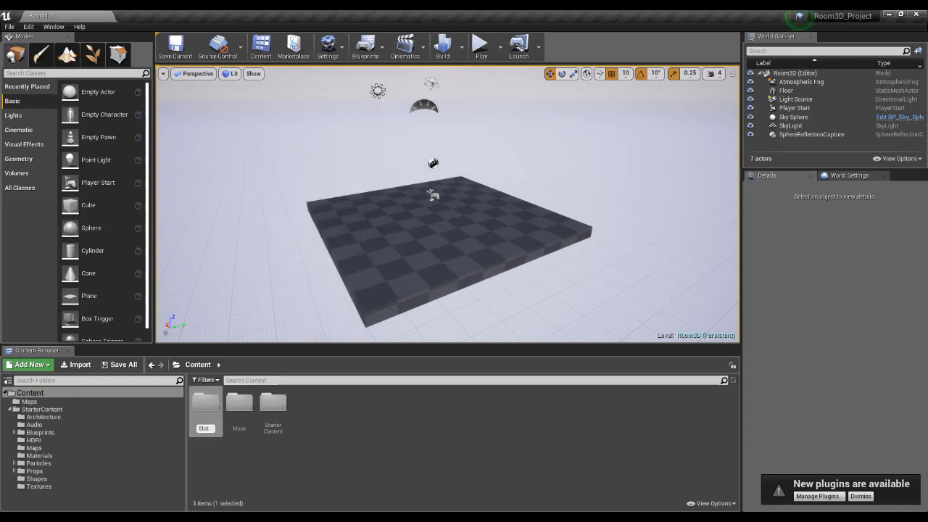
pyautogui.write('StaticMeshes')
pyautogui.press('Return')
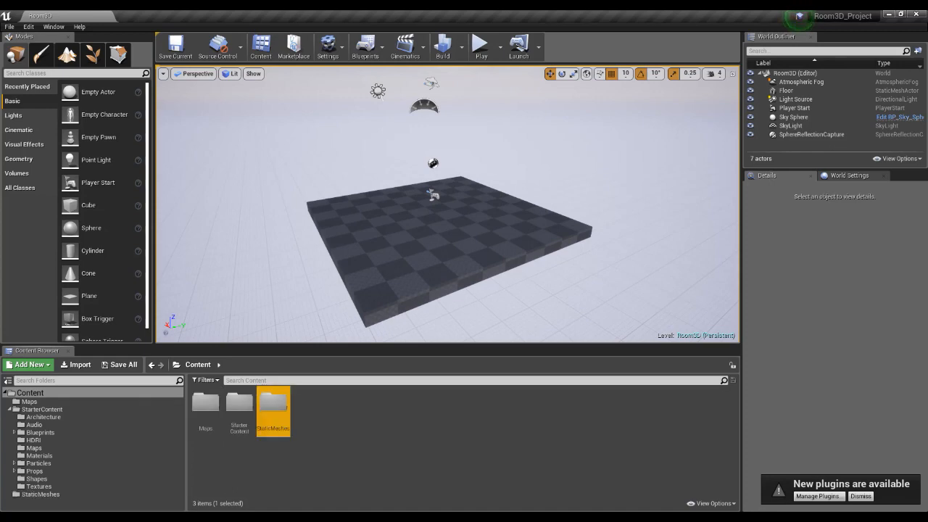
pyautogui.click(362, 410)
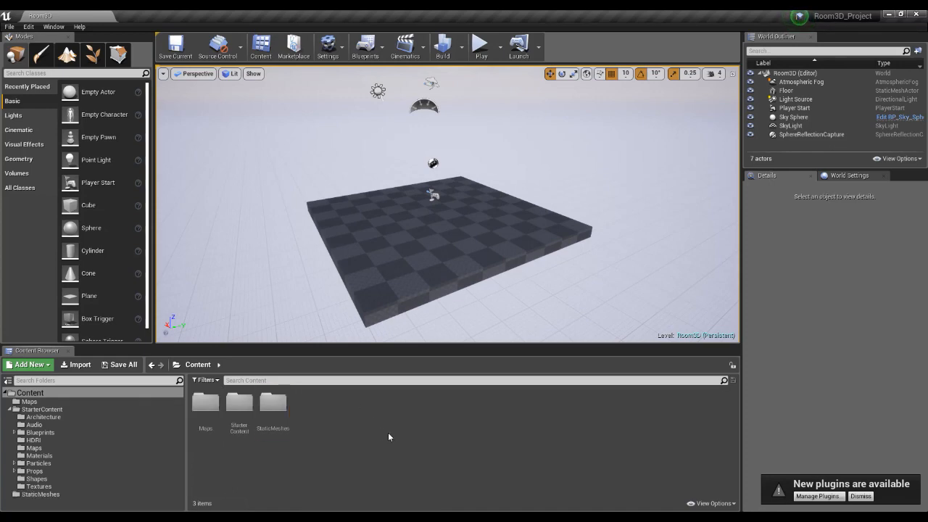
# Open the StaticMeshes folder and start importing an asset into it.
pyautogui.doubleClick(272, 403)
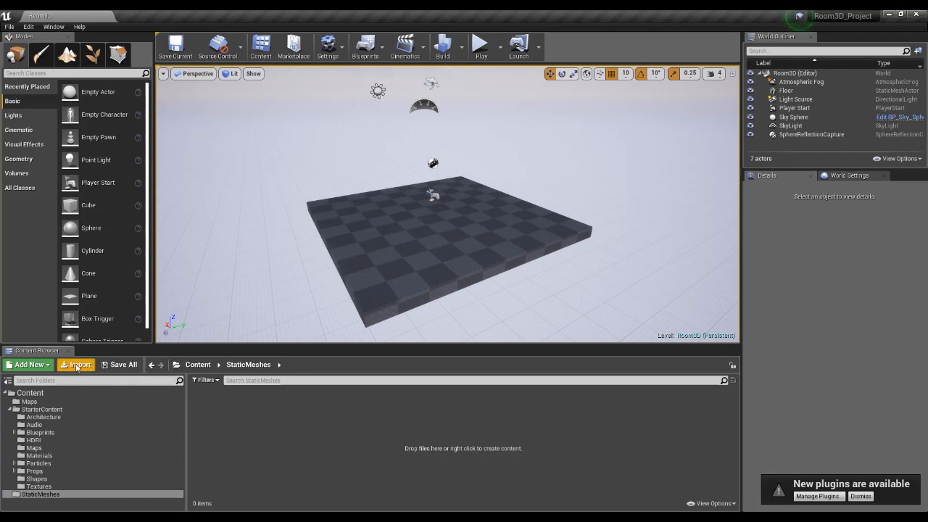
pyautogui.rightClick(231, 425)
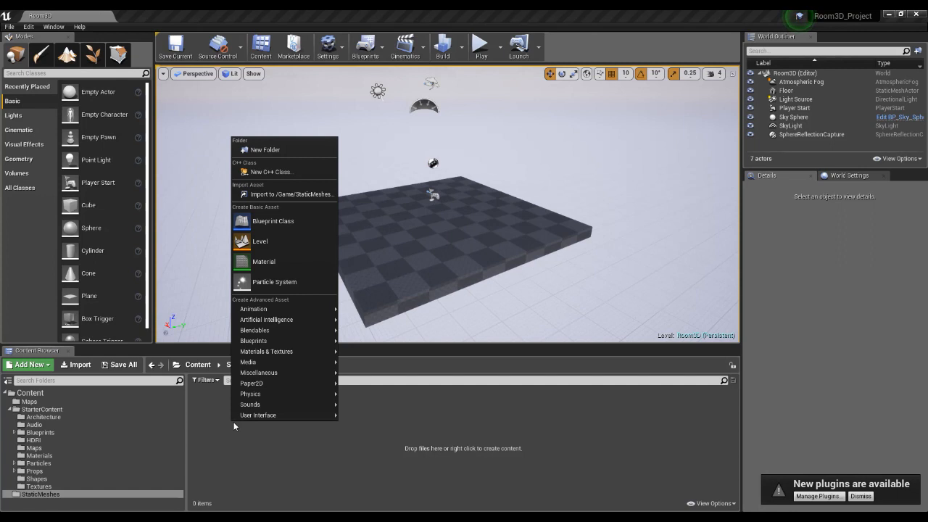
pyautogui.click(301, 194)
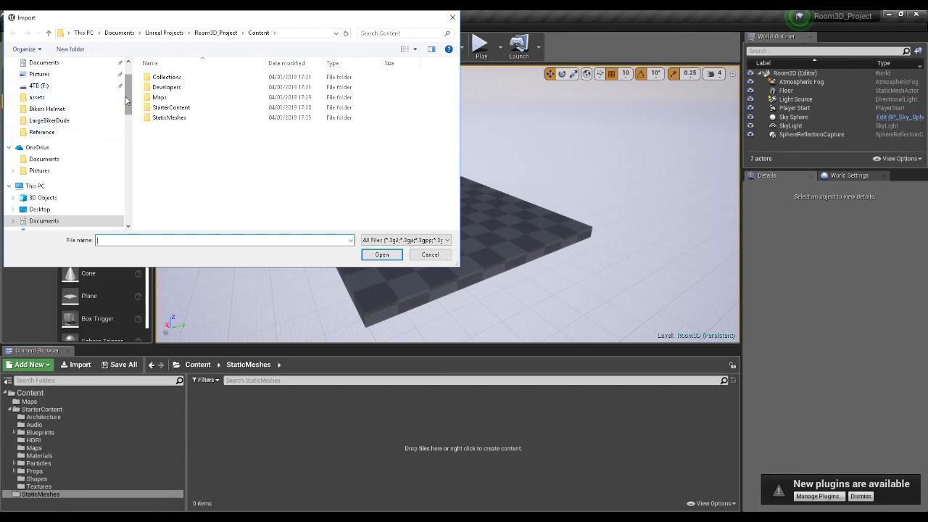
# Browse to Documents, work, Room3DProject, exports and choose the SM_Table FBX for import.
pyautogui.scroll(2, 87, 124)
pyautogui.click(45, 105)
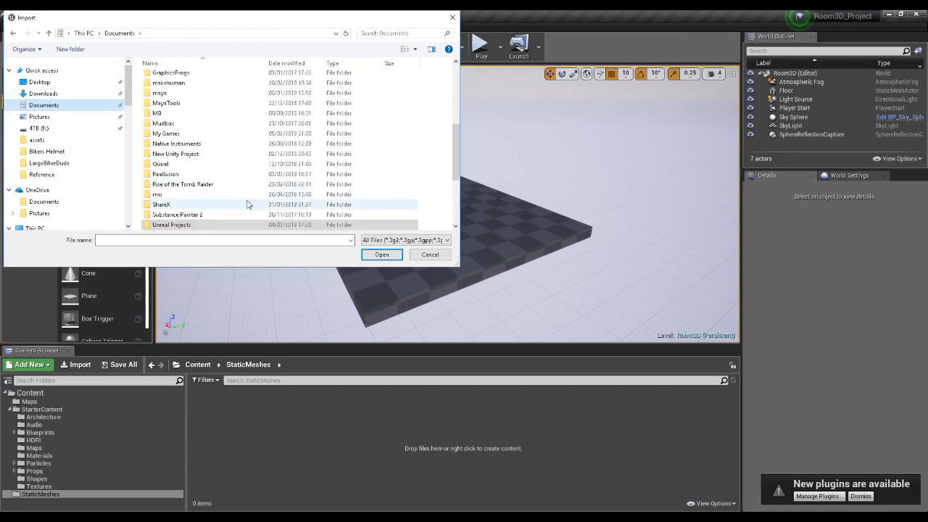
pyautogui.scroll(-4, 185, 210)
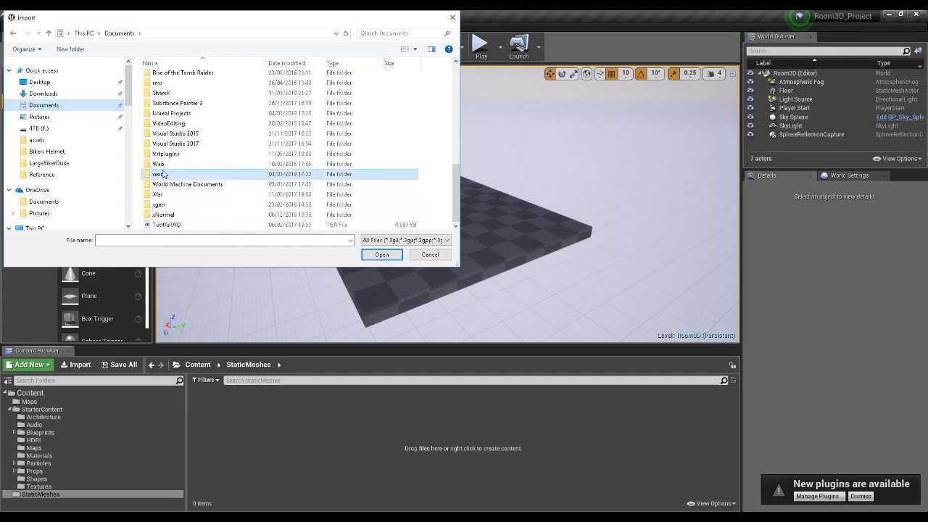
pyautogui.doubleClick(167, 174)
pyautogui.scroll(-2, 243, 165)
pyautogui.scroll(2, 243, 165)
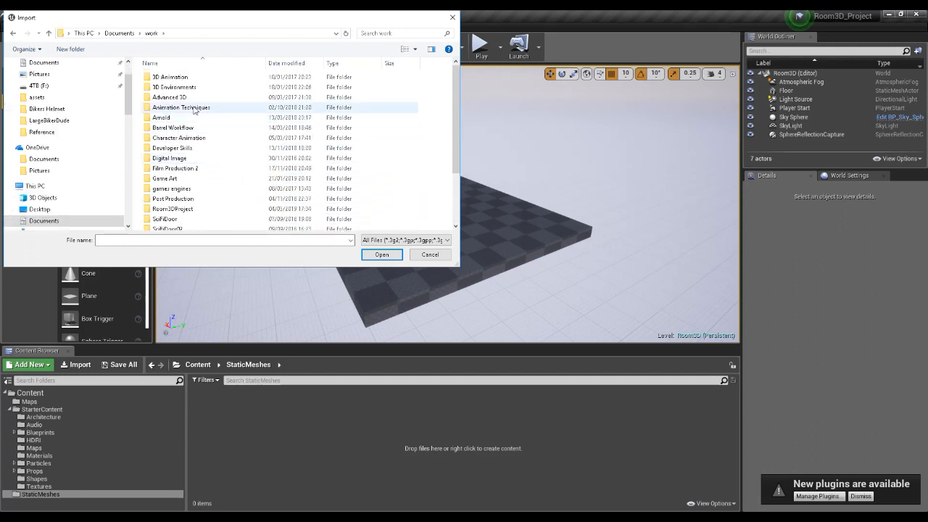
pyautogui.scroll(-2, 196, 138)
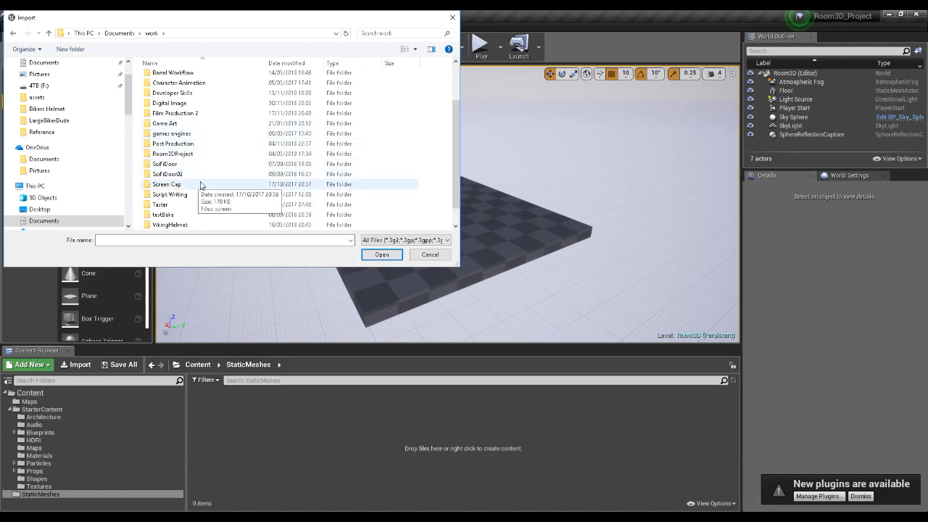
pyautogui.doubleClick(169, 154)
pyautogui.doubleClick(160, 80)
pyautogui.click(163, 80)
pyautogui.click(380, 254)
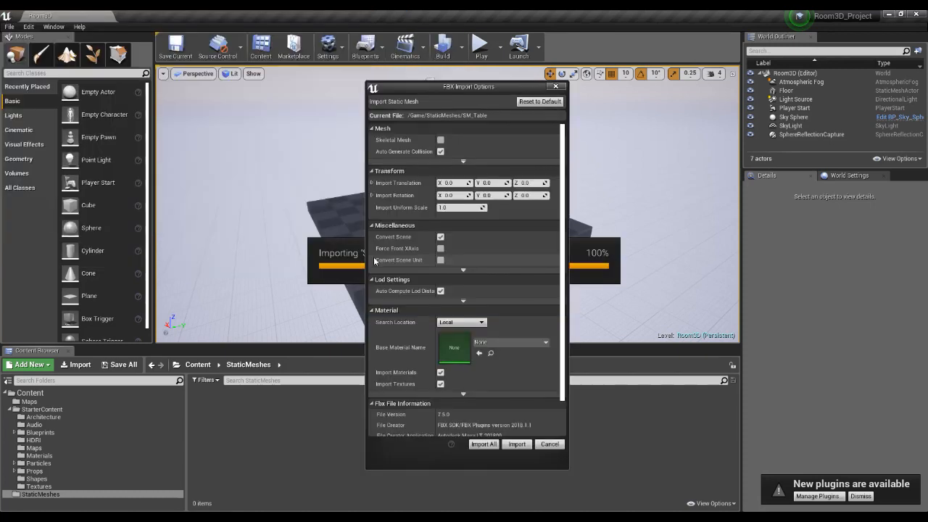
# Turn off Import Materials and Import Textures in the FBX import options and import SM_Table.
pyautogui.moveTo(422, 90); pyautogui.dragTo(517, 90)
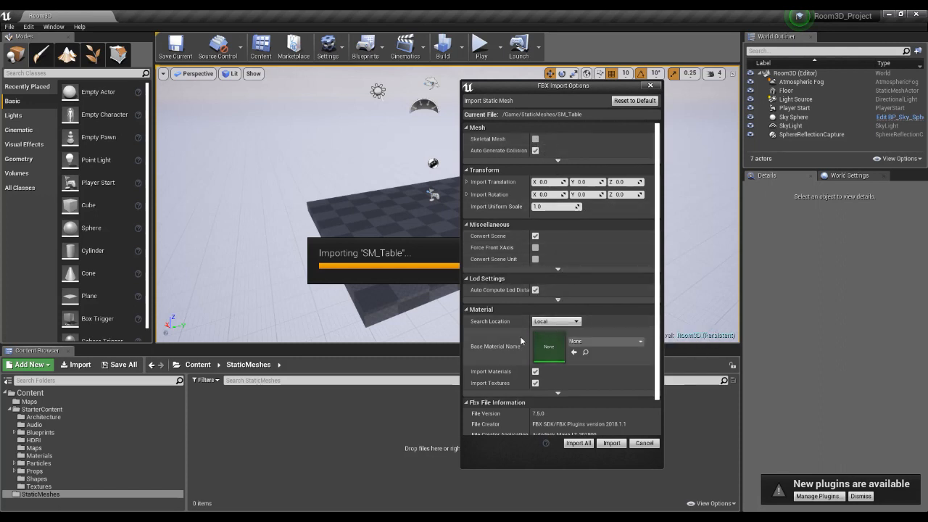
pyautogui.scroll(-1, 565, 366)
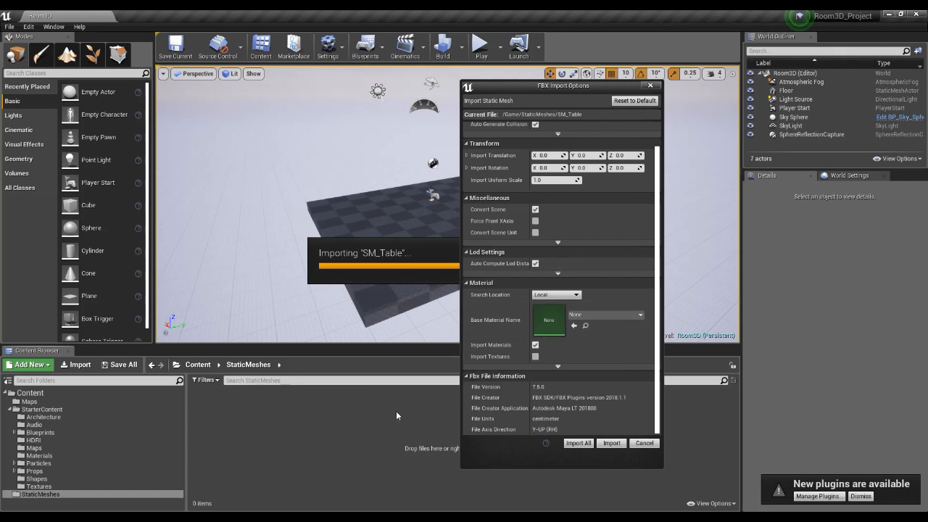
pyautogui.click(535, 345)
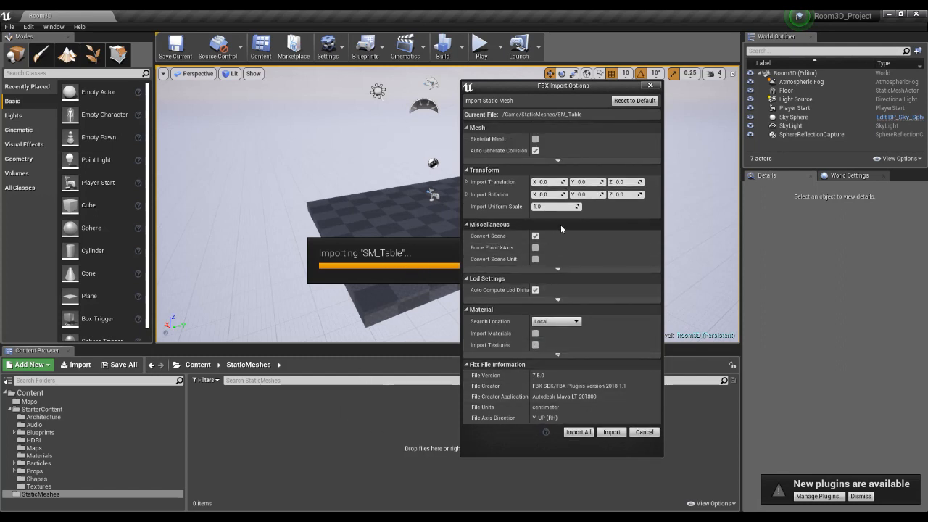
pyautogui.click(612, 432)
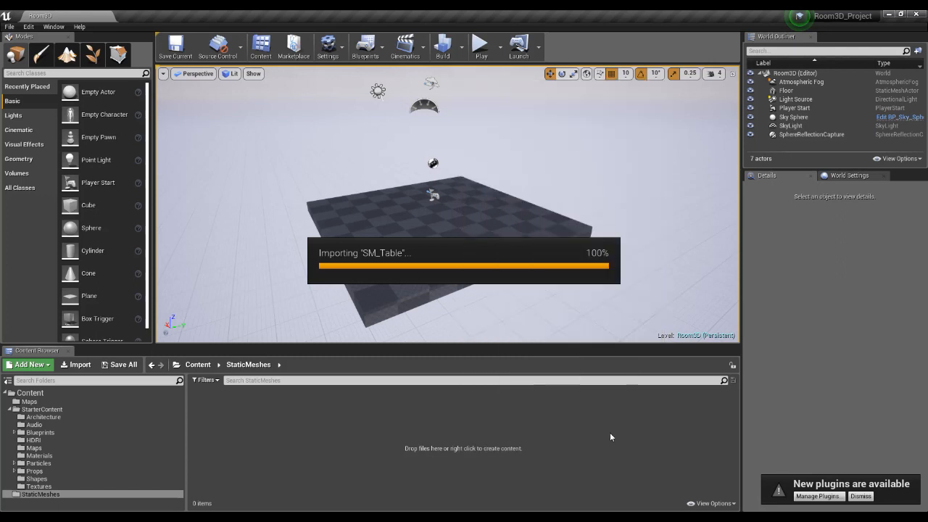
pyautogui.click(420, 434)
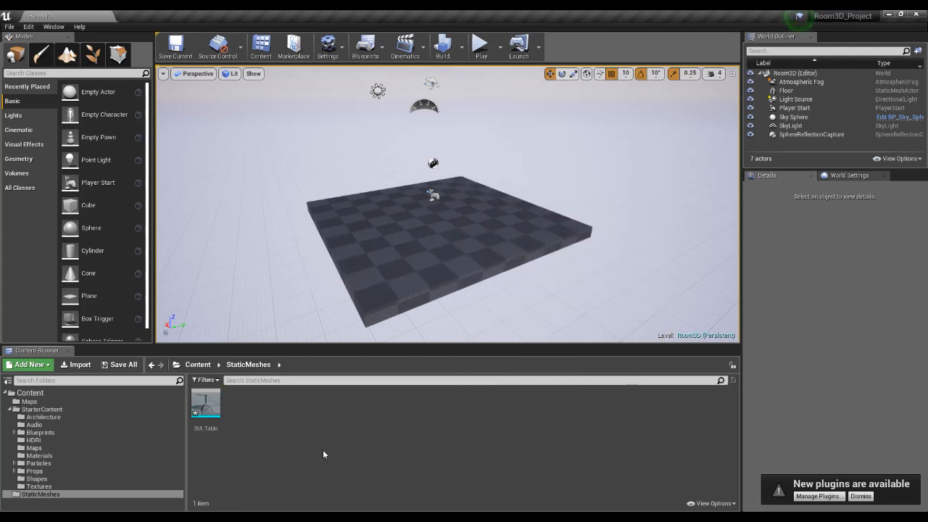
# Open SM_Table in the static mesh editor, inspect the model closely, and return to the Room3D level.
pyautogui.moveTo(205, 403); pyautogui.dragTo(580, 287)
pyautogui.doubleClick(206, 403)
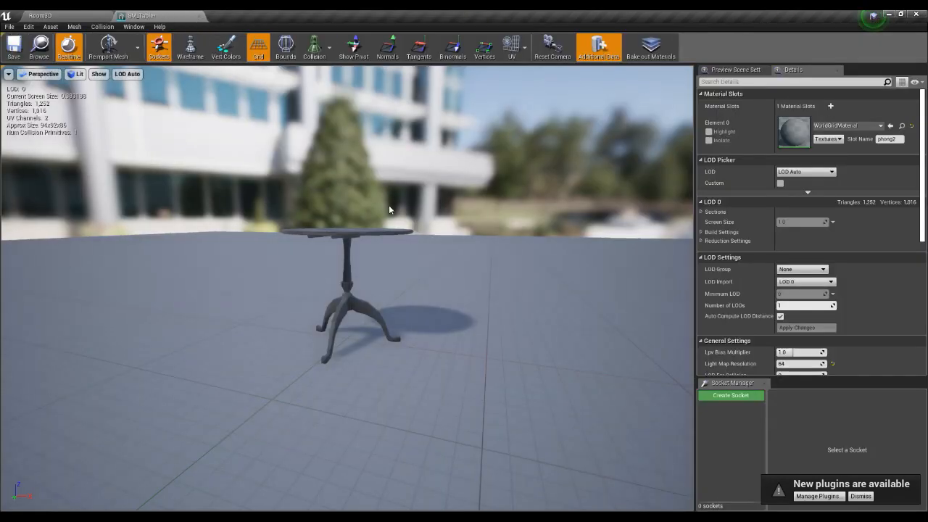
pyautogui.scroll(5, 395, 263)
pyautogui.scroll(-5, 406, 276)
pyautogui.moveTo(440, 272)
pyautogui.mouseDown()
pyautogui.moveTo(450, 226)
pyautogui.moveTo(493, 210)
pyautogui.moveTo(464, 257)
pyautogui.moveTo(428, 255)
pyautogui.moveTo(449, 269)
pyautogui.moveTo(428, 273)
pyautogui.moveTo(433, 285)
pyautogui.mouseUp()
pyautogui.scroll(6, 435, 269)
pyautogui.scroll(-6, 426, 268)
pyautogui.click(39, 15)
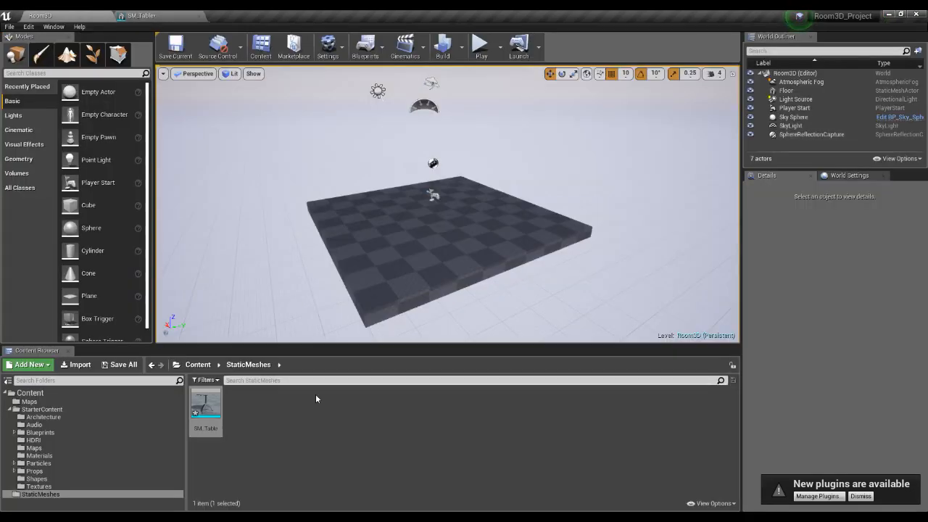
# Place SM_Table on the floor of the Room3D level and frame it to inspect where its feet meet the floor.
pyautogui.moveTo(213, 424); pyautogui.dragTo(443, 263)
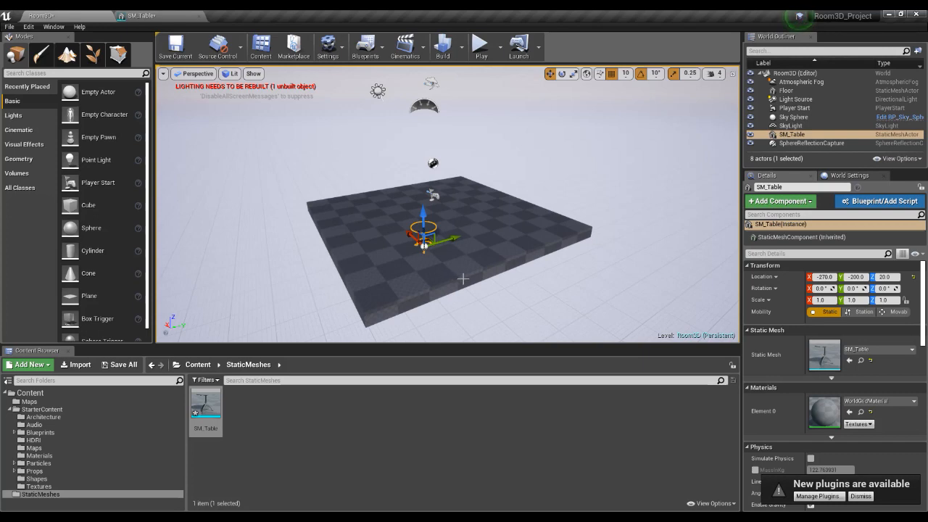
pyautogui.press('f')
pyautogui.keyDown('alt'); pyautogui.moveTo(543, 271); pyautogui.dragTo(664, 210); pyautogui.keyUp('alt')
pyautogui.keyDown('alt'); pyautogui.moveTo(540, 293); pyautogui.dragTo(481, 321); pyautogui.keyUp('alt')
pyautogui.scroll(2, 511, 304)
pyautogui.scroll(-6, 478, 323)
pyautogui.scroll(5, 450, 284)
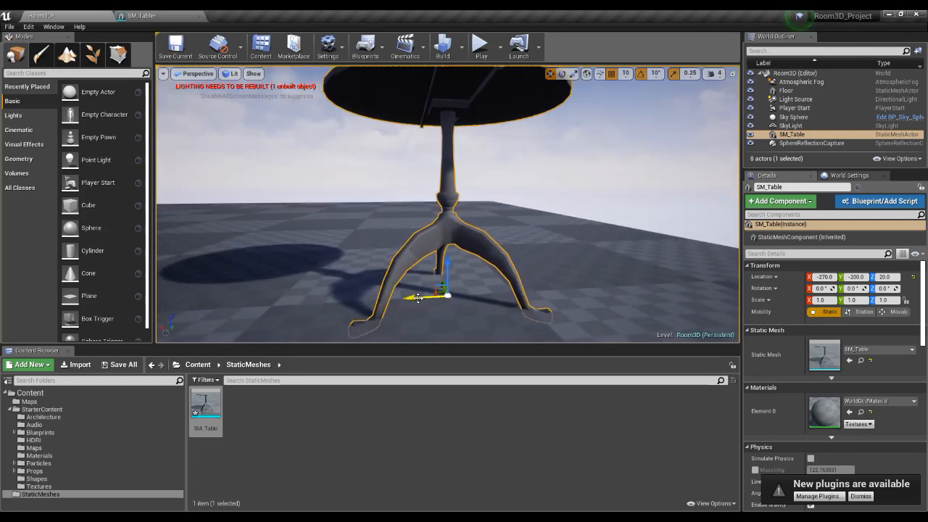
pyautogui.scroll(-4, 438, 296)
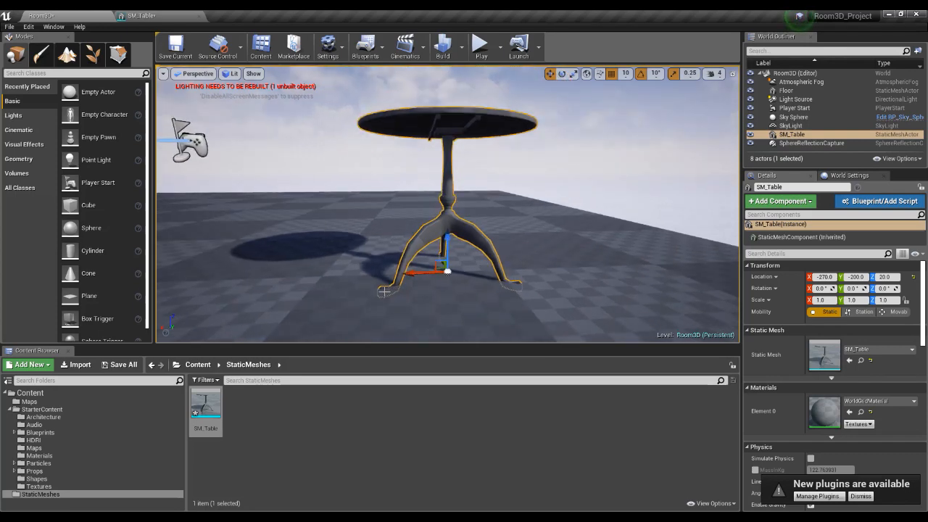
pyautogui.moveTo(453, 259)
pyautogui.keyDown('alt'); pyautogui.mouseDown()
pyautogui.moveTo(370, 270)
pyautogui.moveTo(443, 262)
pyautogui.mouseUp(); pyautogui.keyUp('alt')
pyautogui.keyDown('alt'); pyautogui.moveTo(544, 284); pyautogui.dragTo(541, 283); pyautogui.keyUp('alt')
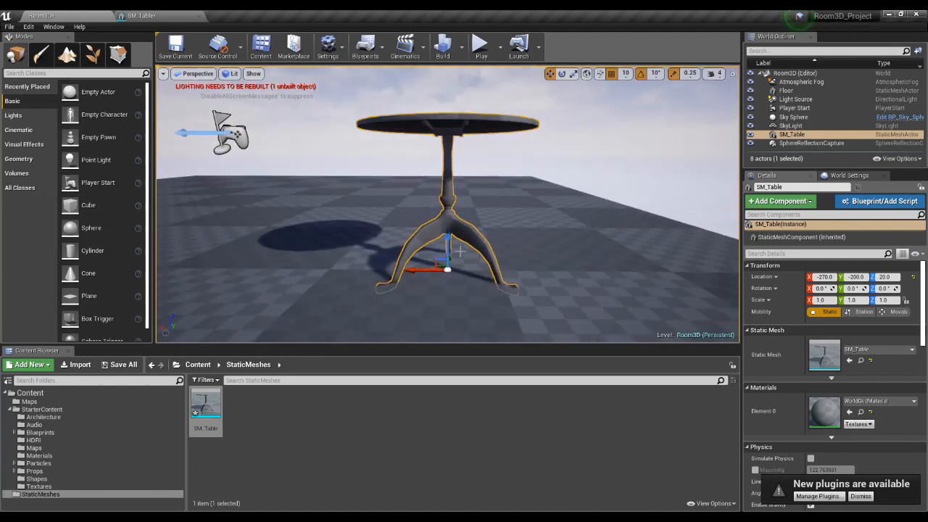
# Try raising the table to a Z location of 30 and undo the move.
pyautogui.moveTo(448, 240); pyautogui.dragTo(448, 234)
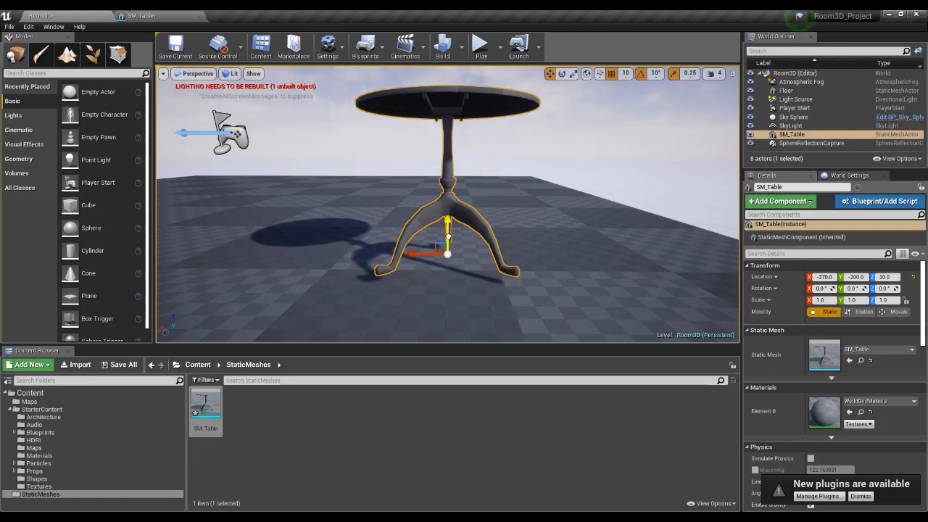
pyautogui.keyDown('alt'); pyautogui.moveTo(578, 238); pyautogui.dragTo(570, 248); pyautogui.keyUp('alt')
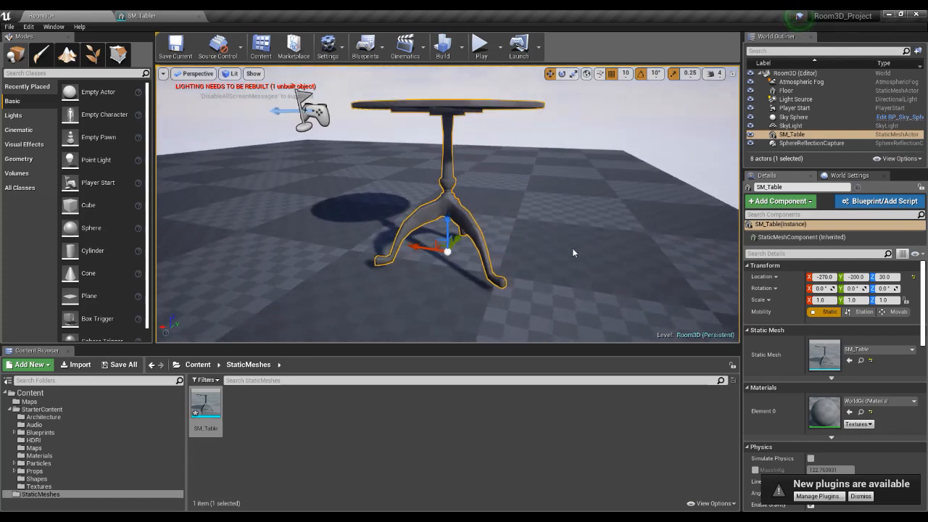
pyautogui.scroll(-5, 570, 247)
pyautogui.hotkey('ctrl', 'z')
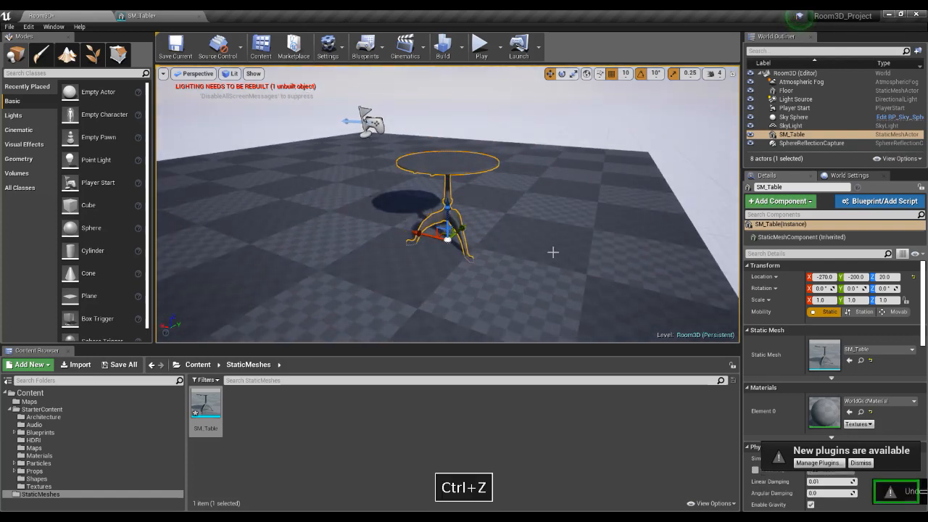
# Switch to Maya LT and move the RoundTable's pivot down to the base of its feet, snapped to a foot vertex.
pyautogui.moveTo(539, 511)
pyautogui.click(634, 495)
pyautogui.click(475, 316)
pyautogui.keyDown('alt'); pyautogui.moveTo(522, 337); pyautogui.dragTo(507, 319); pyautogui.keyUp('alt')
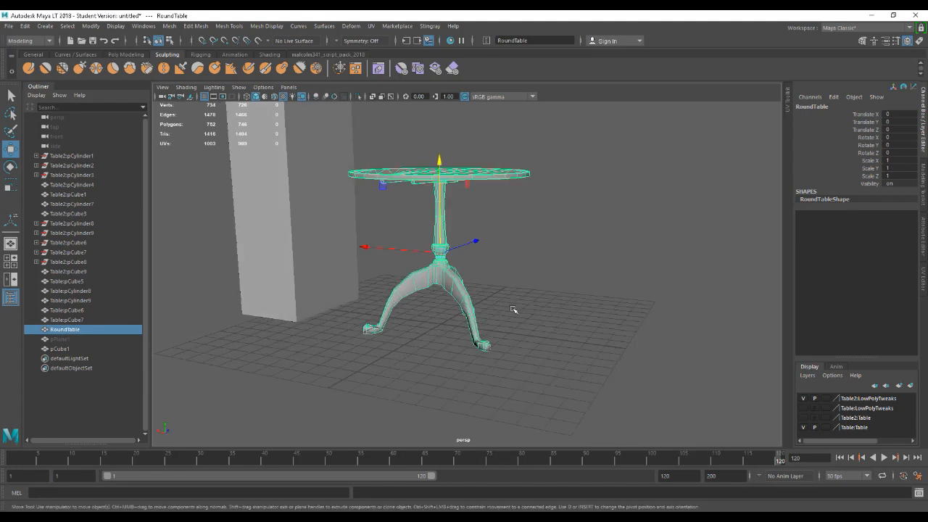
pyautogui.press('d')
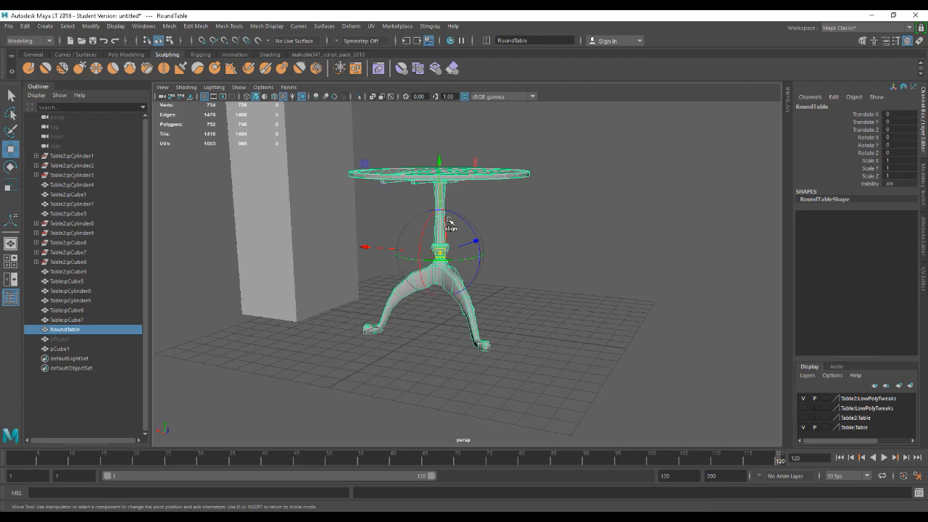
pyautogui.moveTo(438, 195); pyautogui.dragTo(482, 364)
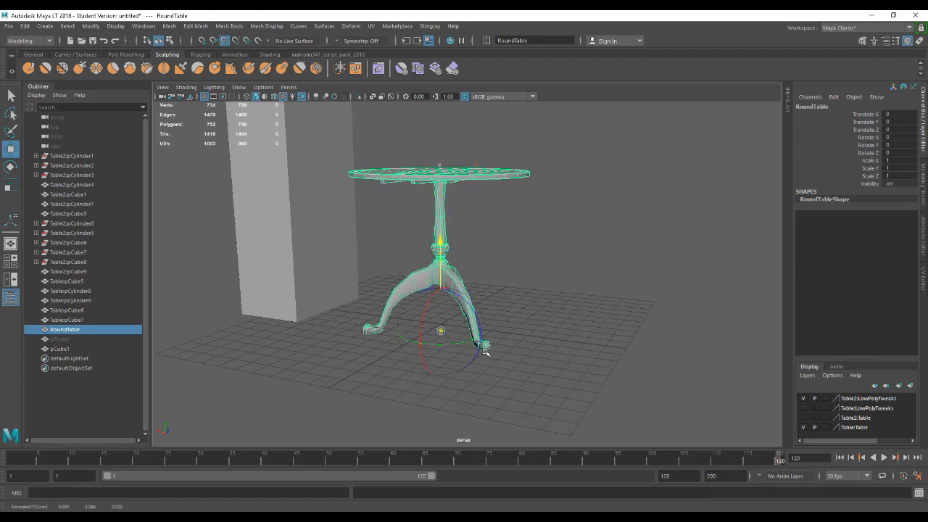
pyautogui.press('d')
# Snap the RoundTable up to the grid in the front view so its feet rest on the ground plane at Translate Y 3.844.
pyautogui.keyDown('alt'); pyautogui.moveTo(504, 377); pyautogui.dragTo(568, 369); pyautogui.keyUp('alt')
pyautogui.press('space')
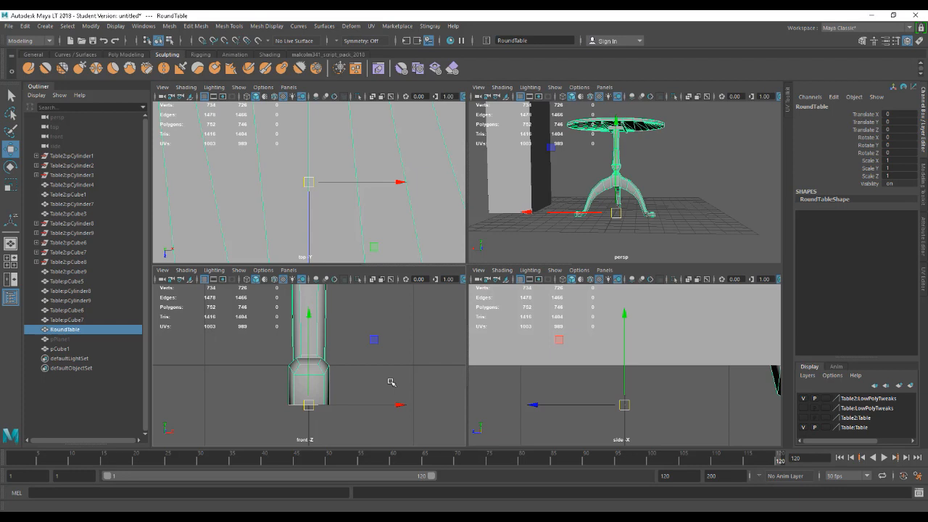
pyautogui.press('x')
pyautogui.moveTo(335, 382); pyautogui.dragTo(336, 362, button='middle')
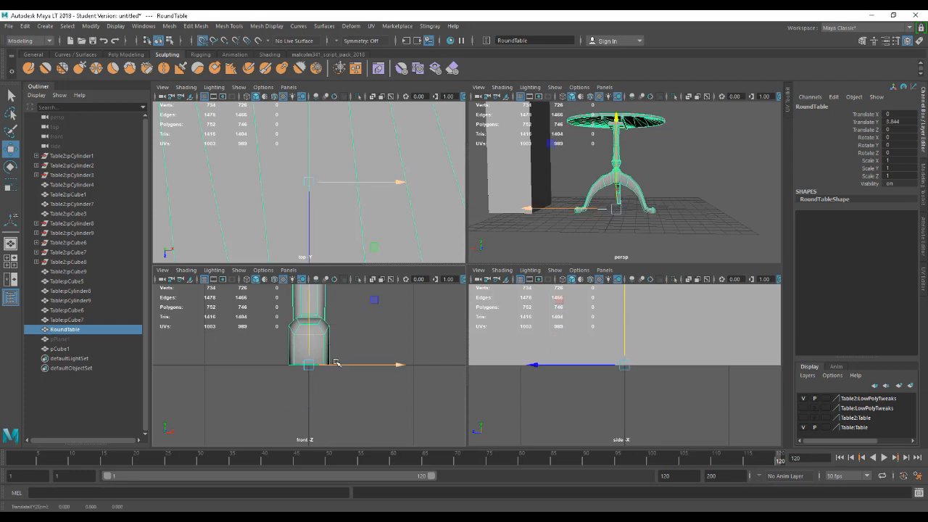
pyautogui.keyDown('alt'); pyautogui.moveTo(639, 242); pyautogui.dragTo(646, 216); pyautogui.keyUp('alt')
pyautogui.press('space')
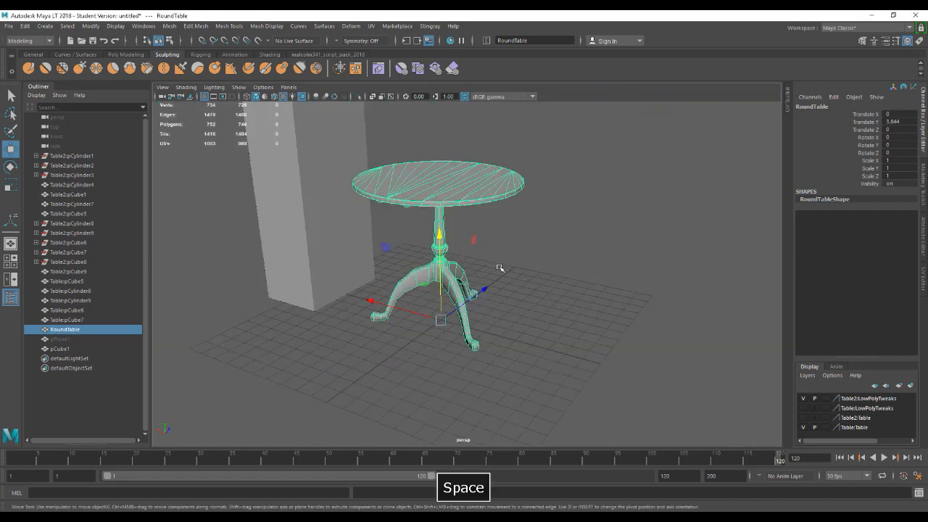
# Export the selected RoundTable as FBX over the existing SM_Table.fbx in the Room3DProject exports folder.
pyautogui.scroll(3, 500, 268)
pyautogui.click(571, 306)
pyautogui.click(440, 170)
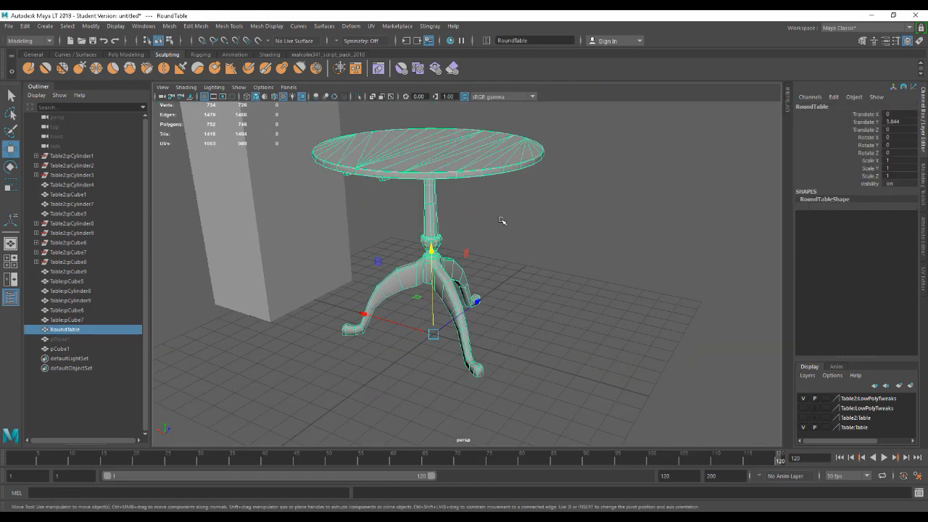
pyautogui.click(8, 26)
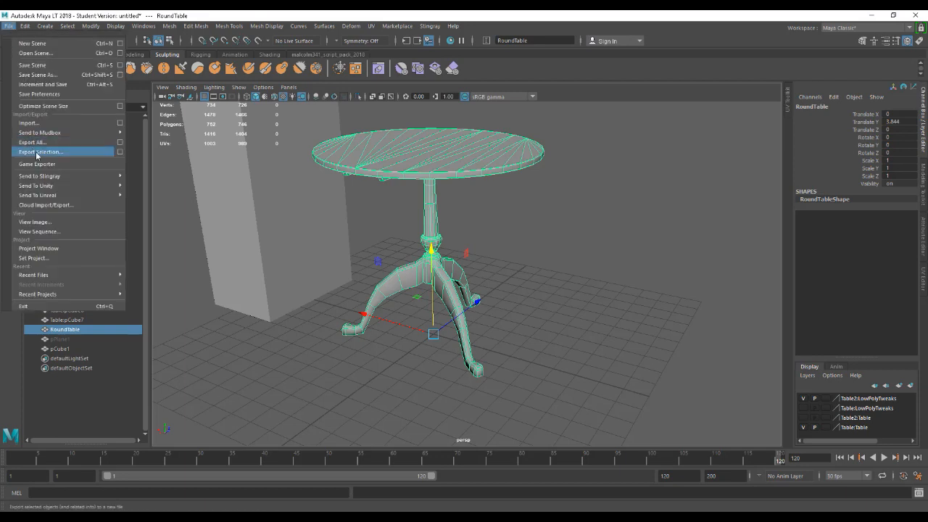
pyautogui.click(37, 152)
pyautogui.click(366, 173)
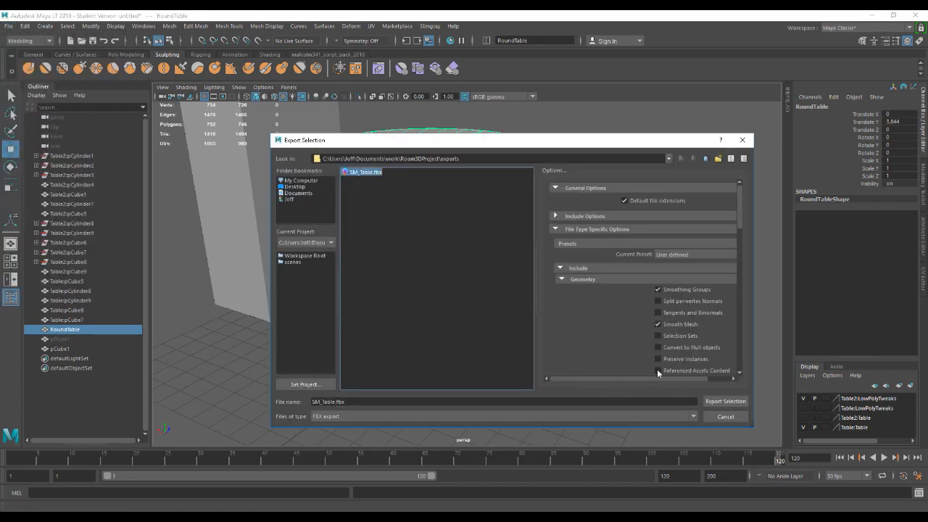
pyautogui.click(717, 402)
pyautogui.click(496, 299)
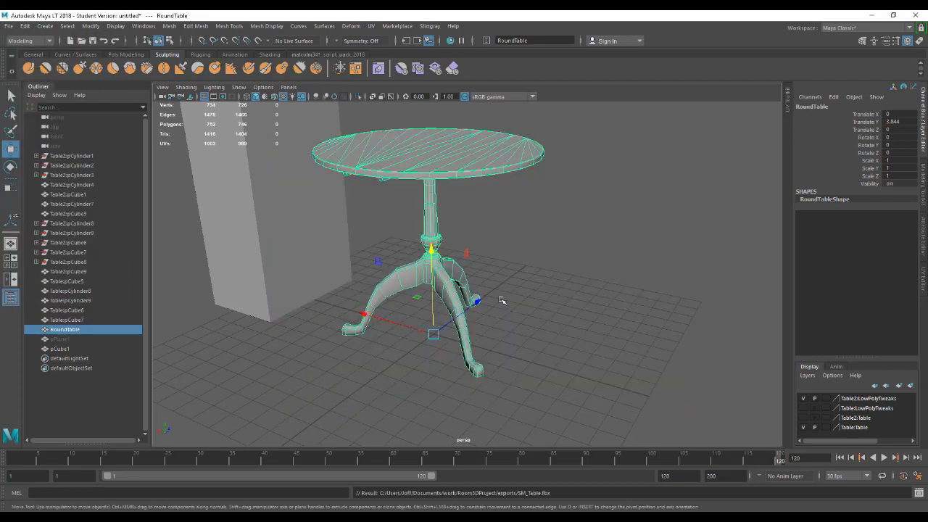
# Switch to Room3D_Project in Unreal Editor and reimport the SM_Table static mesh.
pyautogui.moveTo(572, 517)
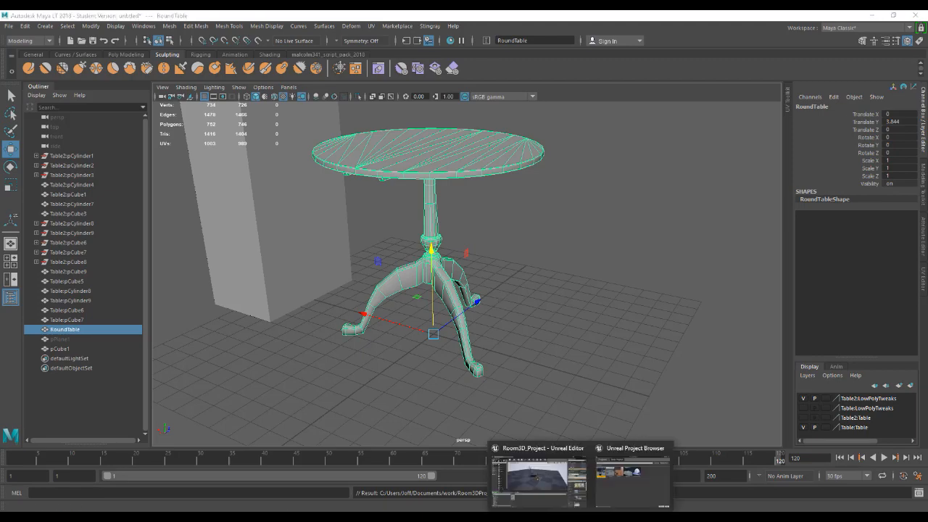
pyautogui.click(568, 482)
pyautogui.click(339, 440)
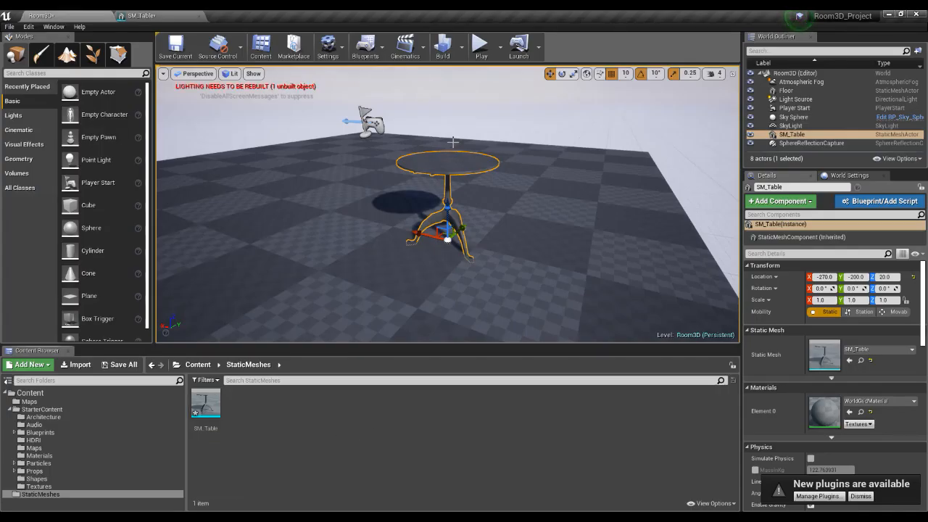
pyautogui.click(206, 405)
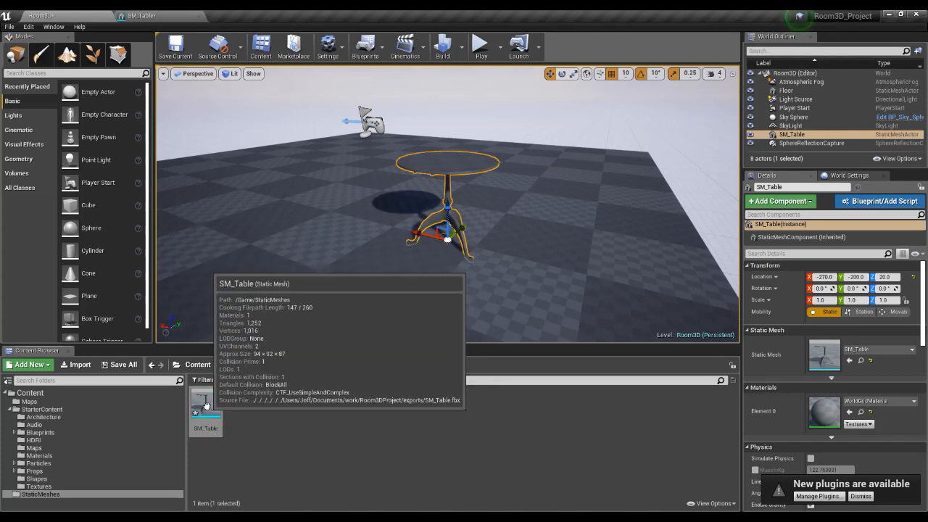
pyautogui.rightClick(206, 404)
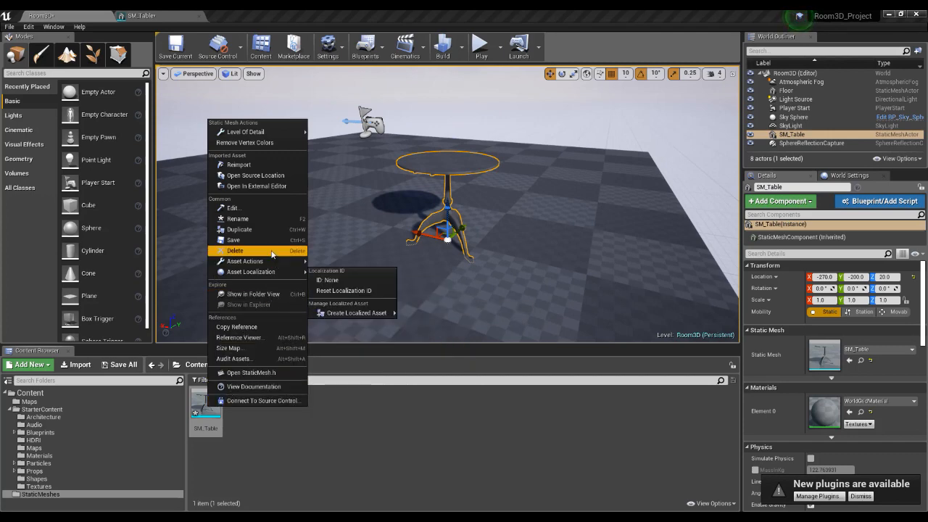
pyautogui.click(246, 164)
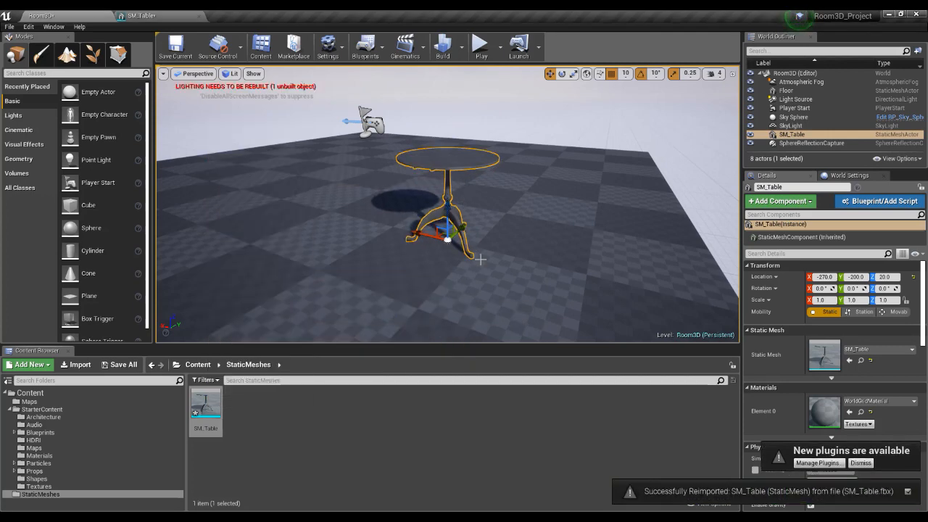
pyautogui.click(327, 479)
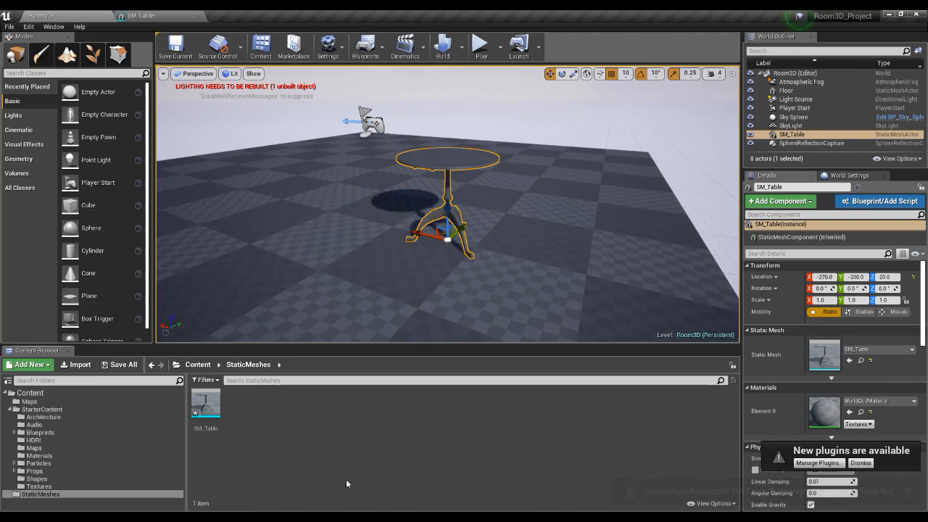
# Switch to Maya LT, move the RoundTable off the origin to Translate X -173.934, and slide the pCube1 block farther away along X.
pyautogui.click(658, 506)
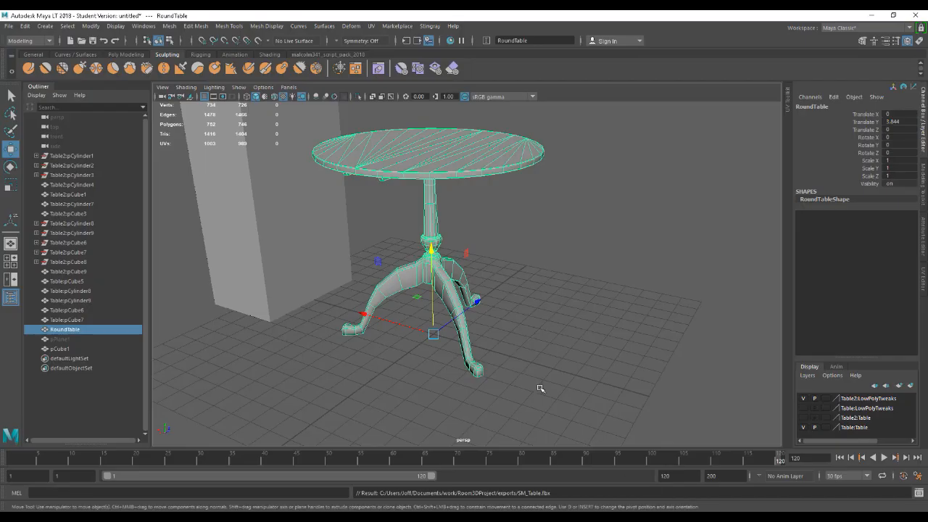
pyautogui.scroll(-2, 624, 352)
pyautogui.keyDown('alt'); pyautogui.moveTo(623, 351); pyautogui.dragTo(499, 320); pyautogui.keyUp('alt')
pyautogui.scroll(-3, 522, 313)
pyautogui.scroll(-2, 516, 306)
pyautogui.click(500, 323)
pyautogui.click(445, 230)
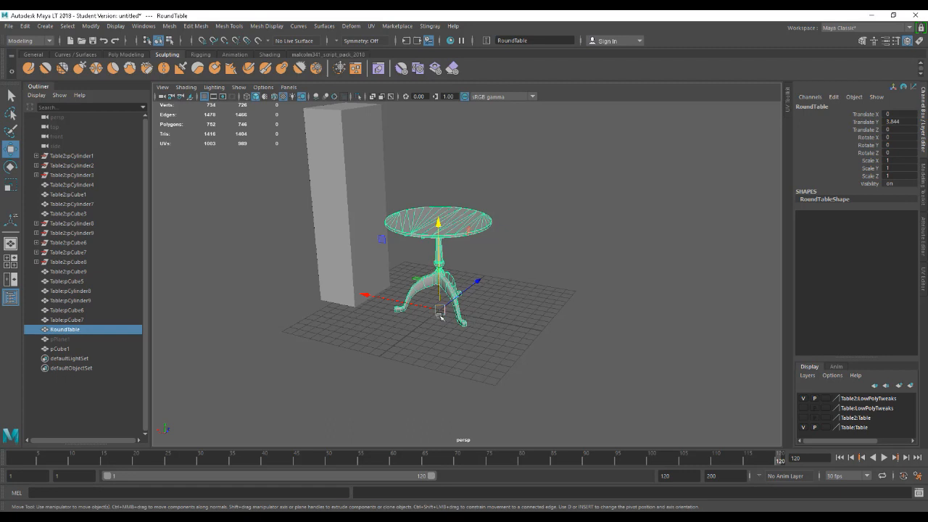
pyautogui.moveTo(399, 303); pyautogui.dragTo(575, 340)
pyautogui.scroll(-2, 480, 359)
pyautogui.keyDown('alt'); pyautogui.moveTo(484, 367); pyautogui.dragTo(417, 359); pyautogui.keyUp('alt')
pyautogui.click(356, 298)
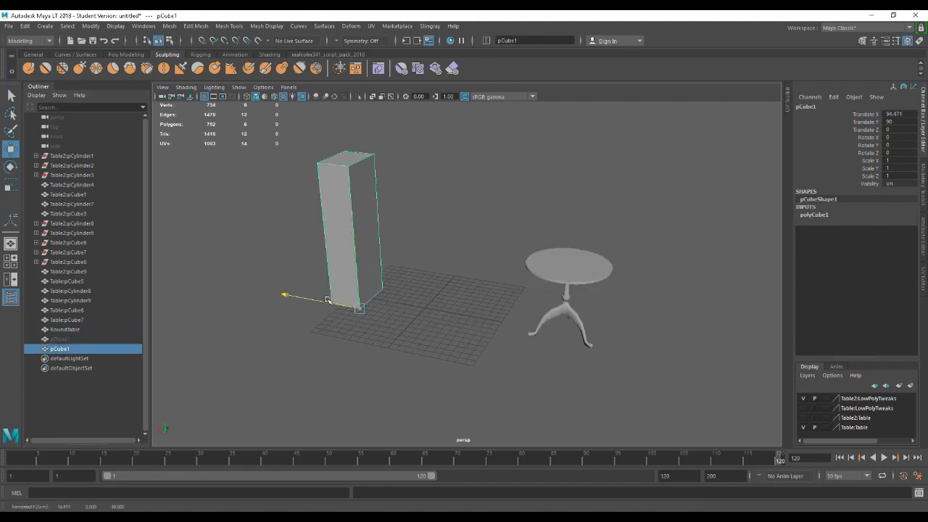
pyautogui.moveTo(284, 292); pyautogui.dragTo(219, 278)
# Export the off-origin RoundTable as an FBX selection, replacing SM_Table.fbx.
pyautogui.click(572, 277)
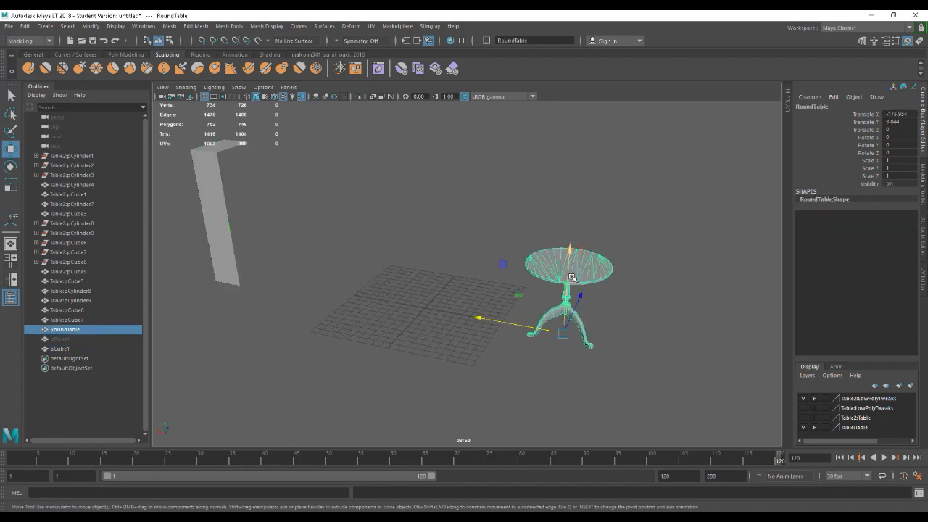
pyautogui.click(14, 26)
pyautogui.click(37, 155)
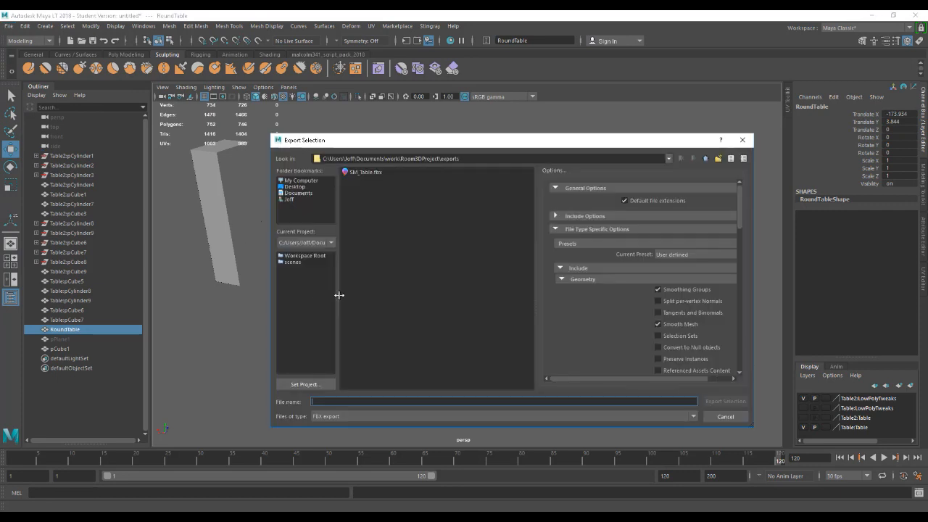
pyautogui.click(365, 172)
pyautogui.click(726, 402)
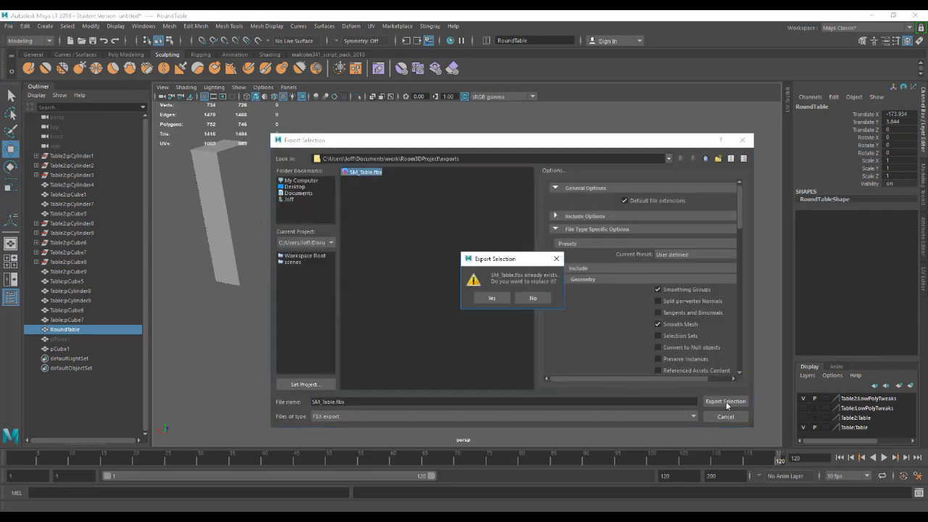
pyautogui.click(493, 298)
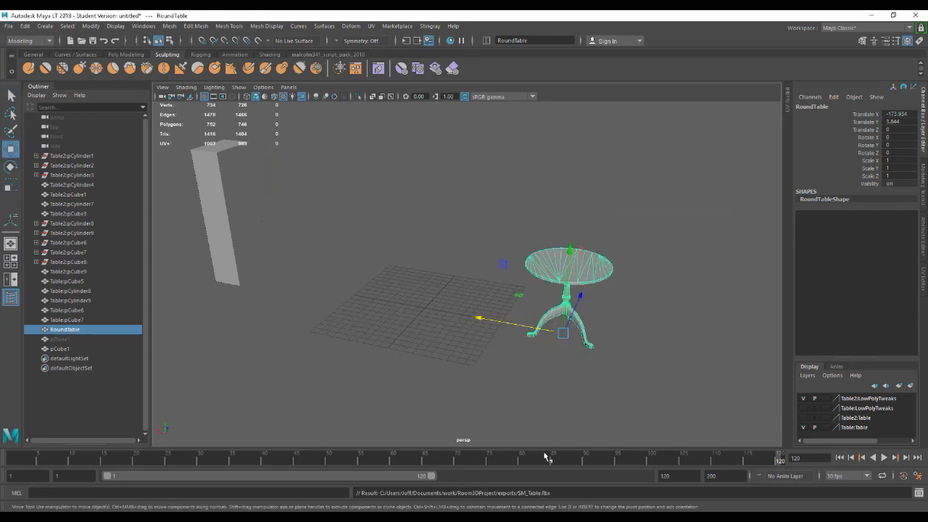
# Switch to Unreal Editor, reimport SM_Table, and inspect the table's offset from its pivot in the level.
pyautogui.moveTo(544, 516)
pyautogui.click(557, 483)
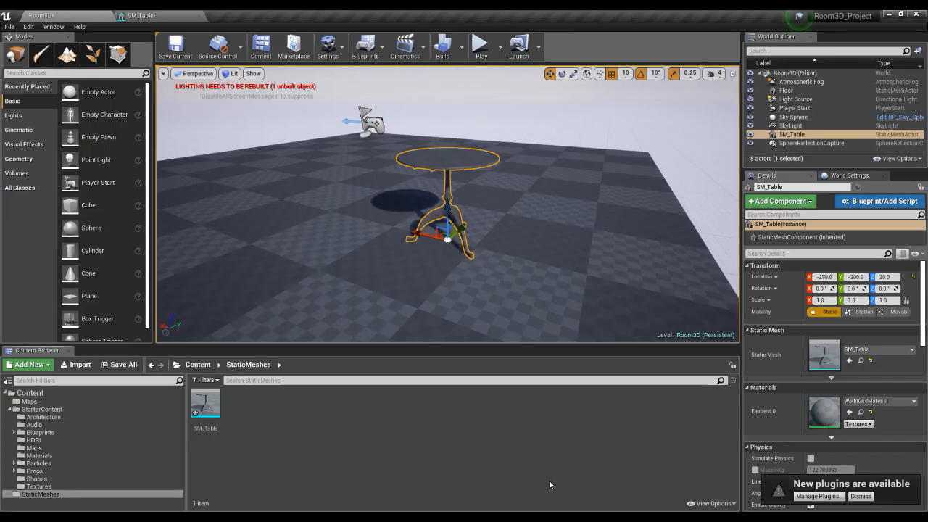
pyautogui.rightClick(209, 403)
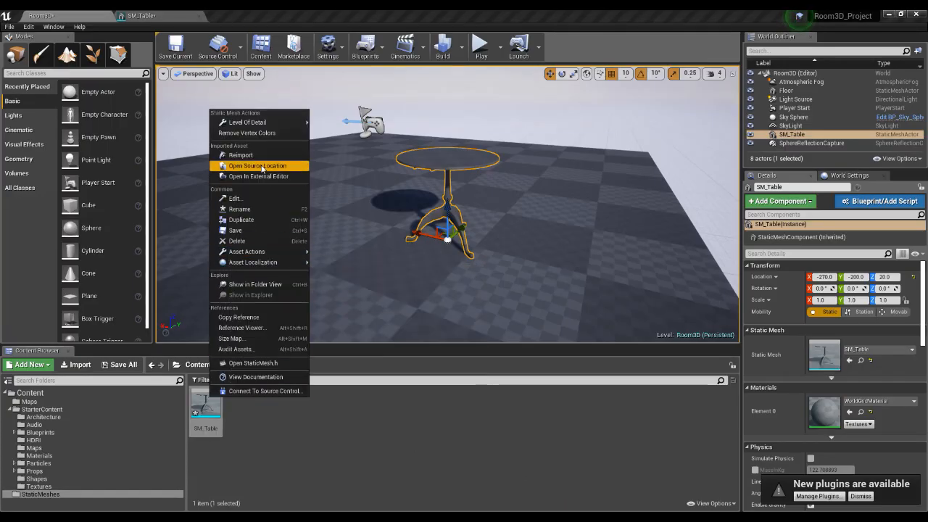
pyautogui.click(257, 160)
pyautogui.scroll(-5, 553, 279)
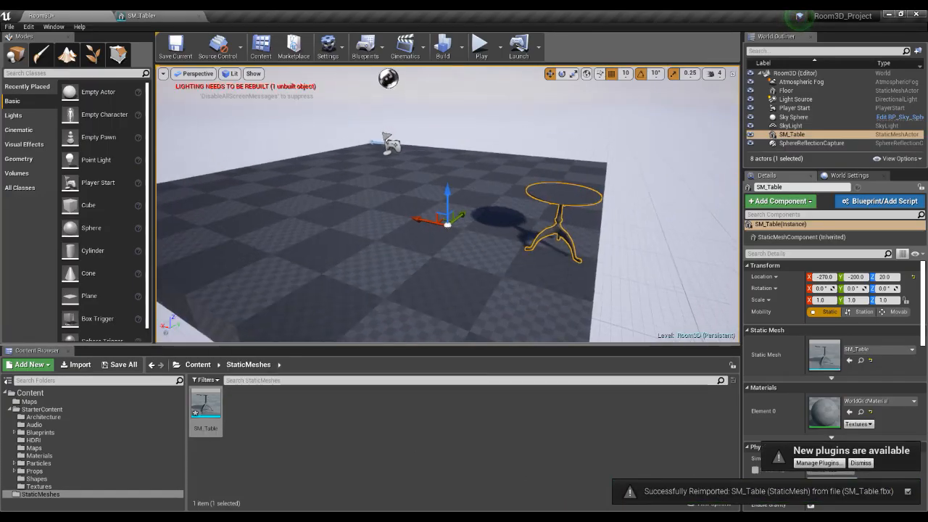
pyautogui.scroll(-2, 550, 253)
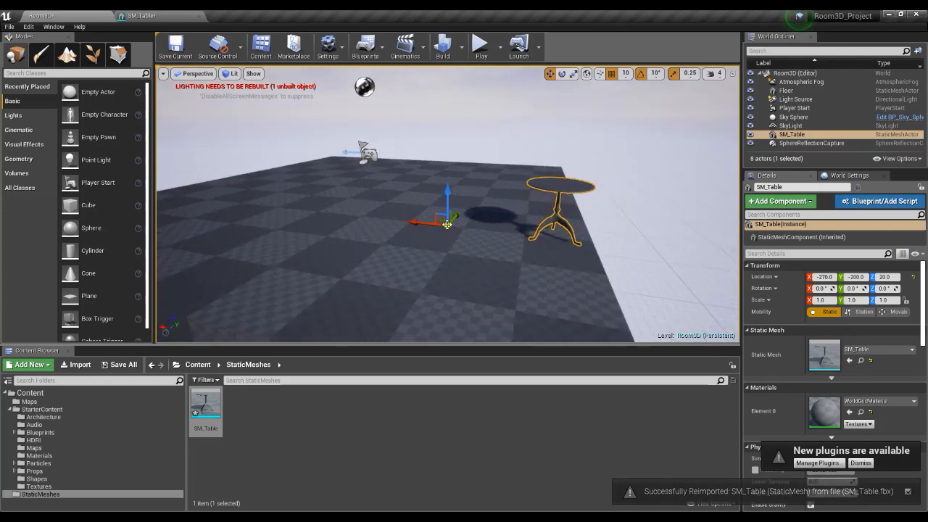
# Try rotating SM_Table around its offset pivot and undo the rotation.
pyautogui.press('e')
pyautogui.moveTo(453, 246); pyautogui.dragTo(483, 226)
pyautogui.hotkey('ctrl', 'z')
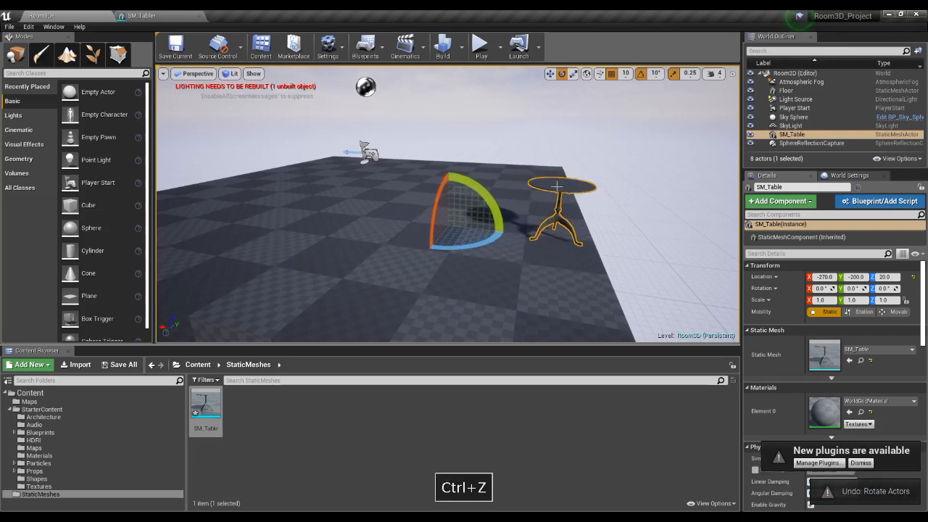
# Try duplicating SM_Table to an X location of -180, delete the copy, and reselect the original table.
pyautogui.press('w')
pyautogui.moveTo(508, 284)
pyautogui.mouseDown(button='right')
pyautogui.moveTo(536, 282)
pyautogui.moveTo(505, 284)
pyautogui.mouseUp(button='right')
pyautogui.keyDown('alt'); pyautogui.moveTo(386, 241); pyautogui.dragTo(356, 254); pyautogui.keyUp('alt')
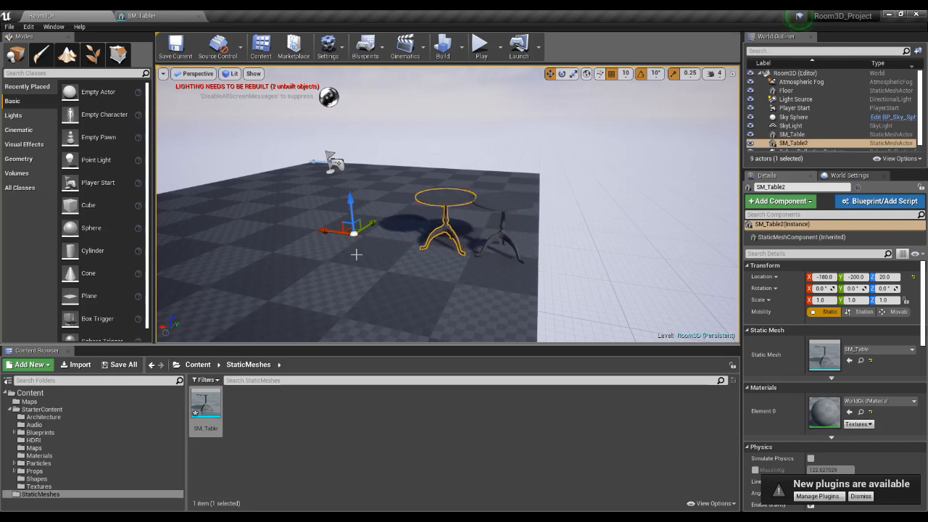
pyautogui.press('Delete')
pyautogui.click(502, 215)
pyautogui.keyDown('alt'); pyautogui.moveTo(483, 265); pyautogui.dragTo(513, 266); pyautogui.keyUp('alt')
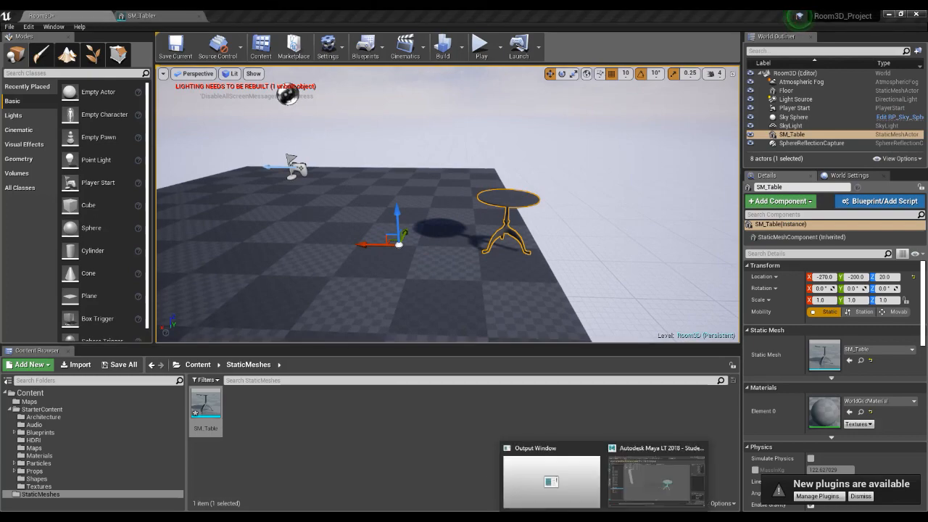
# Switch to Maya LT, return the RoundTable to the grid origin, and deselect it.
pyautogui.click(656, 497)
pyautogui.keyDown('alt'); pyautogui.moveTo(525, 368); pyautogui.dragTo(555, 388); pyautogui.keyUp('alt')
pyautogui.moveTo(572, 329); pyautogui.dragTo(505, 361)
pyautogui.click(438, 353)
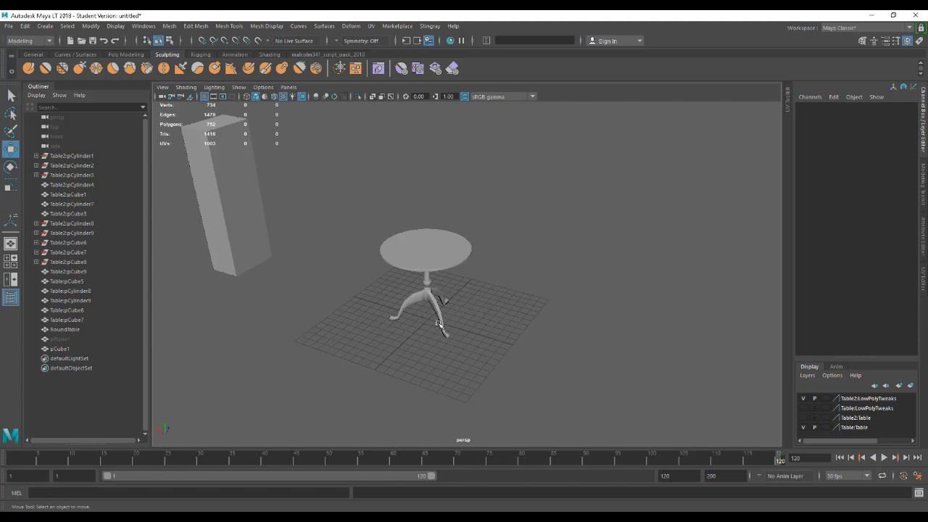
# Move the RoundTable away from the grid along Z to a Translate Z of about 305.
pyautogui.keyDown('alt'); pyautogui.moveTo(428, 321); pyautogui.dragTo(430, 312); pyautogui.keyUp('alt')
pyautogui.keyDown('alt'); pyautogui.moveTo(486, 317); pyautogui.dragTo(468, 345); pyautogui.keyUp('alt')
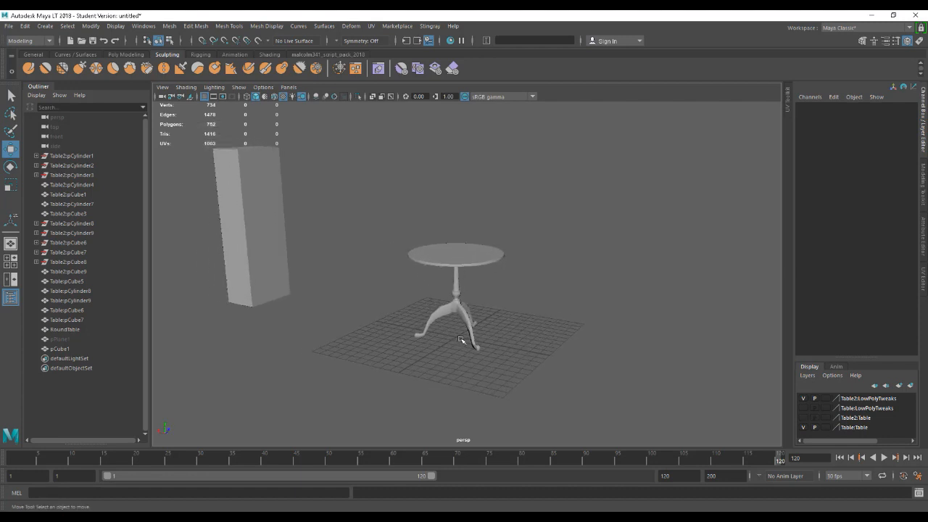
pyautogui.keyDown('alt'); pyautogui.moveTo(454, 334); pyautogui.dragTo(459, 347); pyautogui.keyUp('alt')
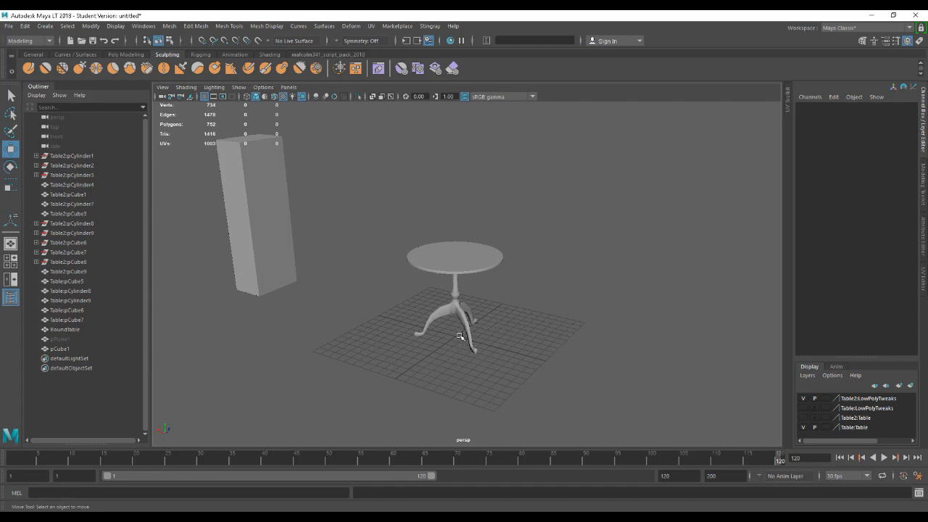
pyautogui.keyDown('alt'); pyautogui.moveTo(464, 333); pyautogui.dragTo(458, 346); pyautogui.keyUp('alt')
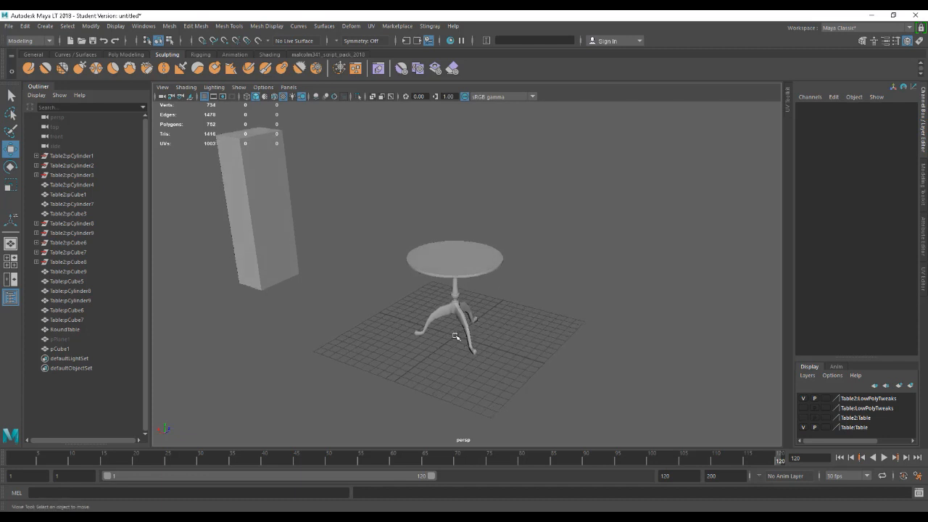
pyautogui.keyDown('alt'); pyautogui.moveTo(454, 339); pyautogui.dragTo(452, 279); pyautogui.keyUp('alt')
pyautogui.click(452, 278)
pyautogui.moveTo(477, 313); pyautogui.dragTo(561, 337)
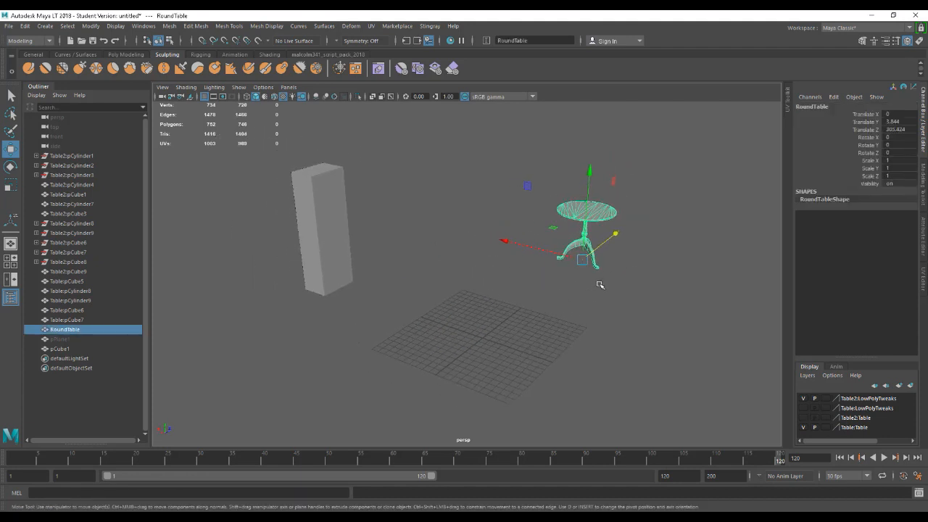
# Undo the RoundTable's last move and export it as SM_Table.fbx, replacing the existing file.
pyautogui.hotkey('ctrl', 'z')
pyautogui.hotkey('ctrl', 'z')
pyautogui.hotkey('shift', 'z')
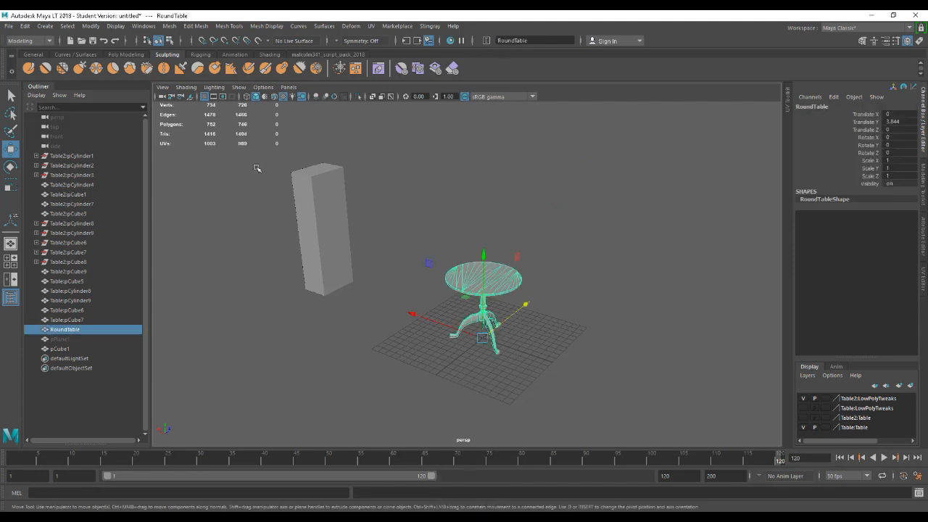
pyautogui.click(9, 27)
pyautogui.click(43, 151)
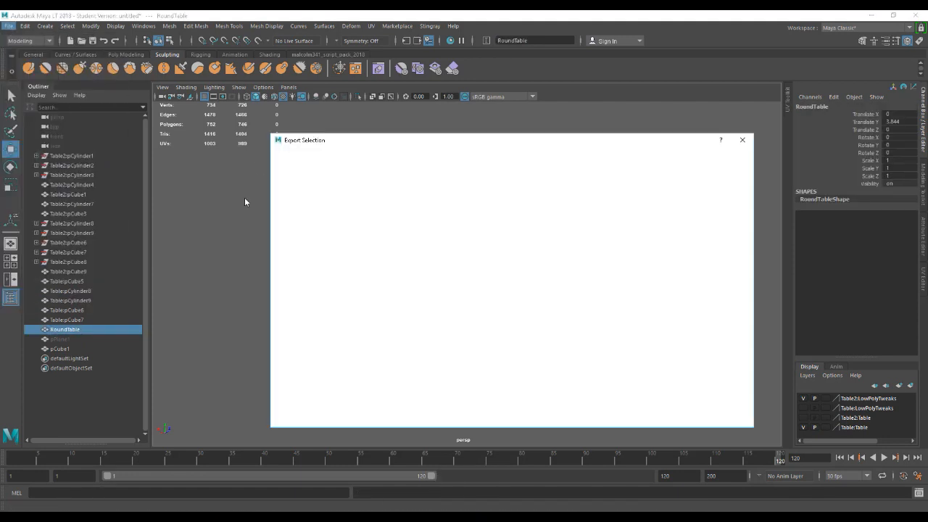
pyautogui.click(725, 401)
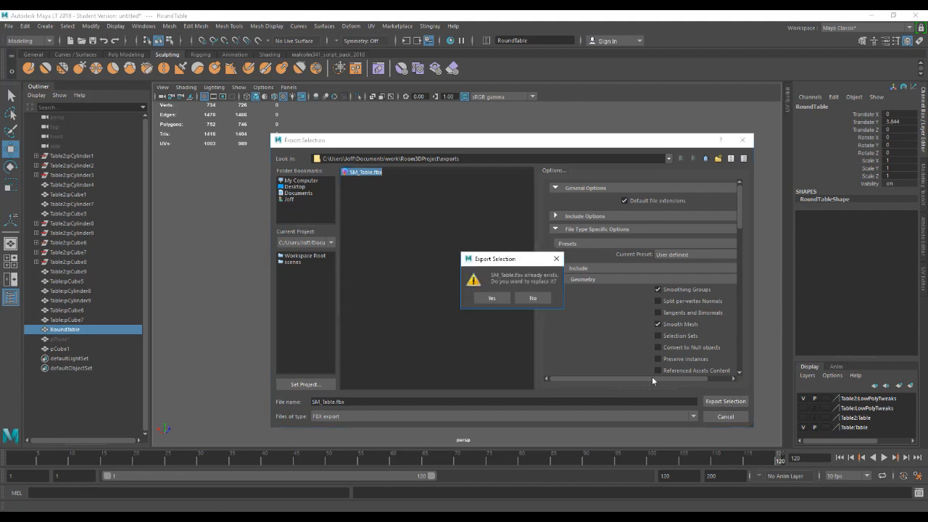
pyautogui.click(493, 298)
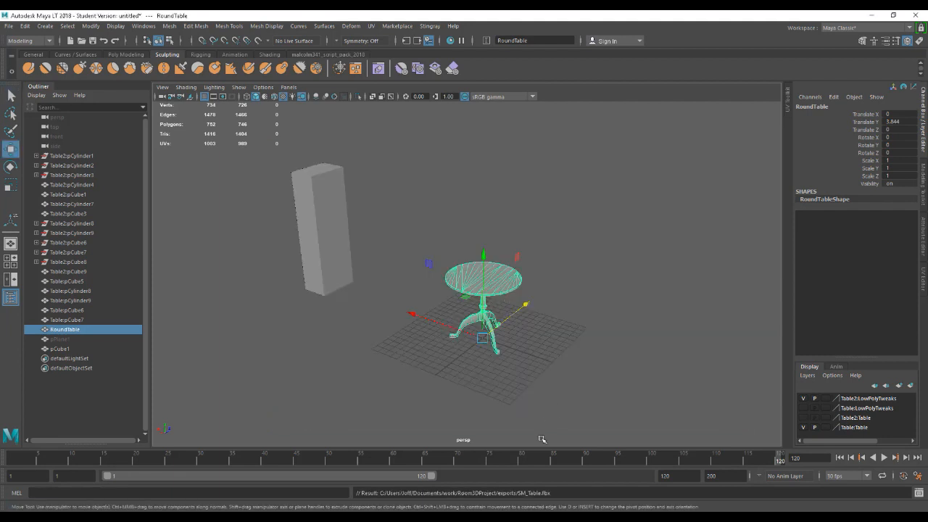
# Move the RoundTable away from the grid along the Z axis and deselect it.
pyautogui.click(383, 288)
pyautogui.click(489, 325)
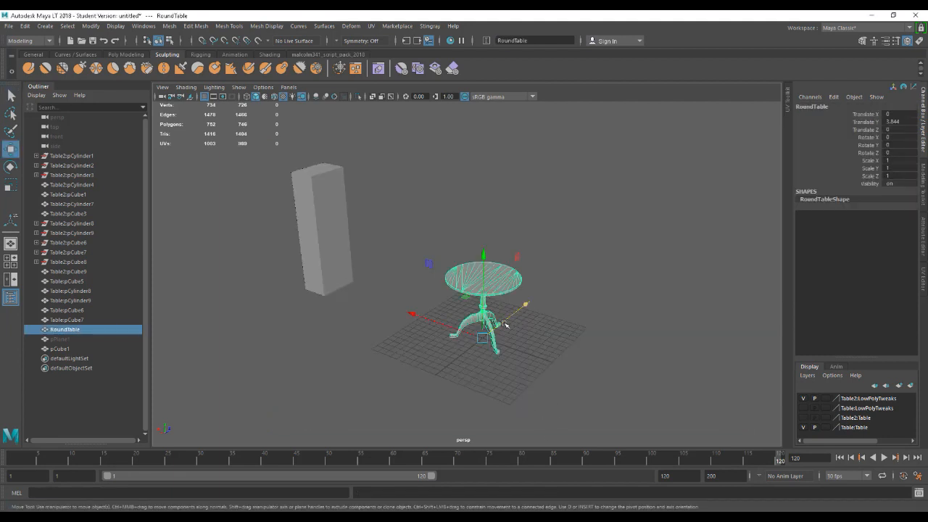
pyautogui.moveTo(506, 324); pyautogui.dragTo(612, 242)
pyautogui.click(418, 297)
# Move pCube1 onto the middle of the grid, to about Translate X -20.3 and Translate Z 29.8.
pyautogui.click(346, 268)
pyautogui.keyDown('alt'); pyautogui.moveTo(361, 298); pyautogui.dragTo(387, 313); pyautogui.keyUp('alt')
pyautogui.keyDown('alt'); pyautogui.moveTo(396, 306); pyautogui.dragTo(408, 303, button='middle'); pyautogui.keyUp('alt')
pyautogui.keyDown('alt'); pyautogui.moveTo(408, 304); pyautogui.dragTo(446, 332); pyautogui.keyUp('alt')
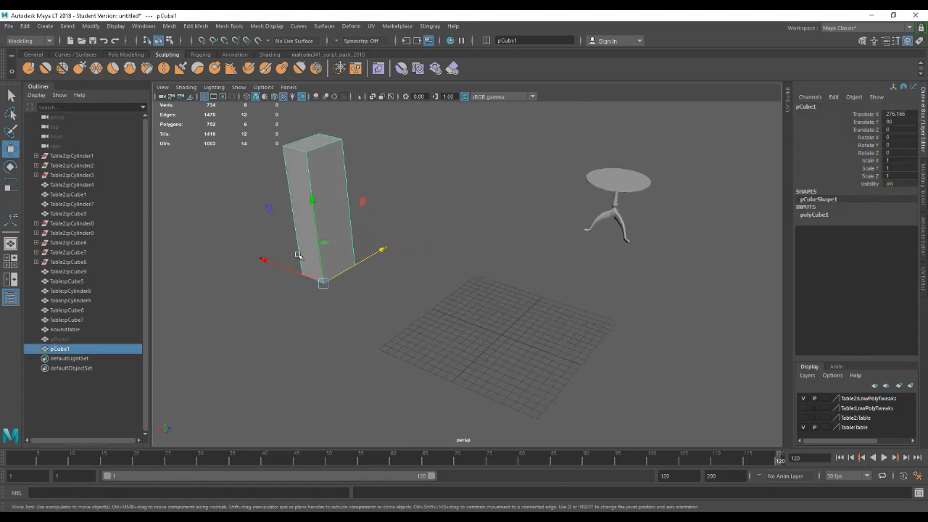
pyautogui.keyDown('alt'); pyautogui.moveTo(425, 305); pyautogui.dragTo(524, 341); pyautogui.keyUp('alt')
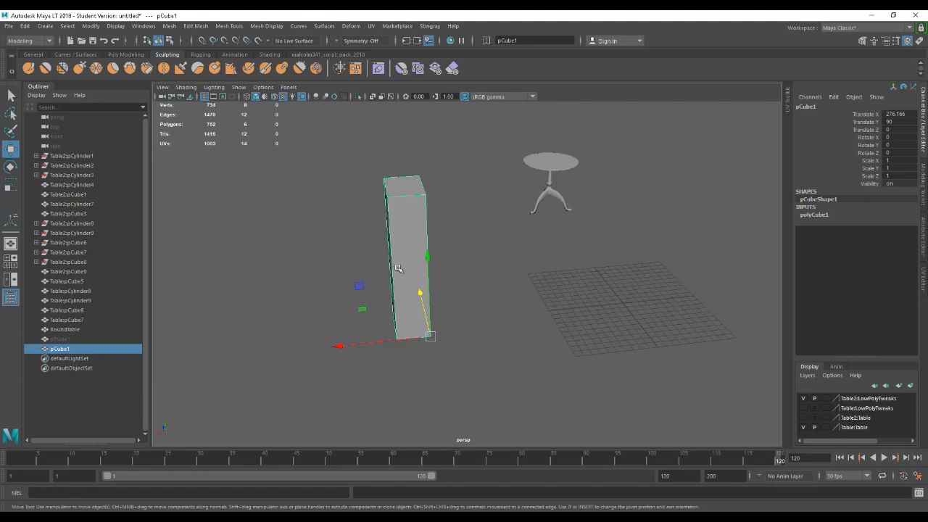
pyautogui.keyDown('alt'); pyautogui.moveTo(428, 346); pyautogui.dragTo(398, 369); pyautogui.keyUp('alt')
pyautogui.keyDown('alt'); pyautogui.moveTo(471, 366); pyautogui.dragTo(438, 362); pyautogui.keyUp('alt')
pyautogui.moveTo(385, 287); pyautogui.dragTo(624, 333)
pyautogui.keyDown('alt'); pyautogui.moveTo(541, 371); pyautogui.dragTo(559, 372); pyautogui.keyUp('alt')
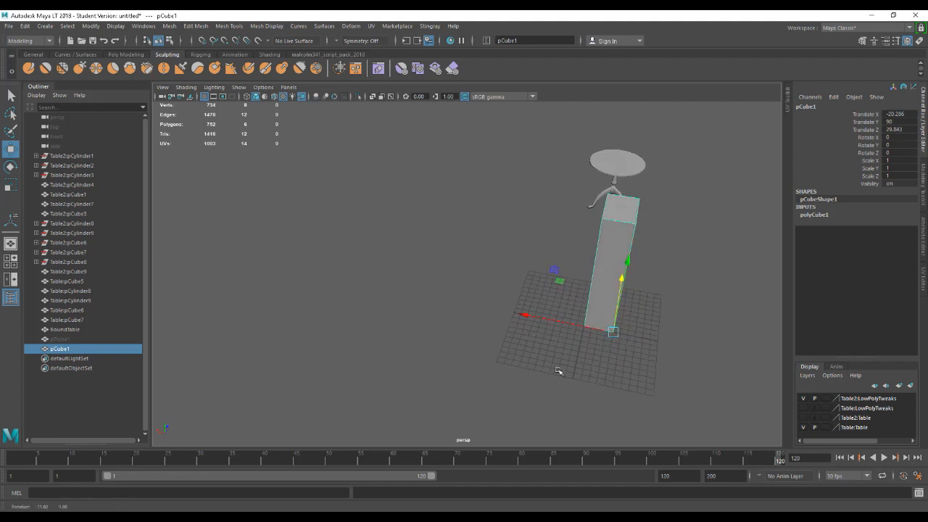
# Move pCube1's pivot to its bottom corner nearest the grid centre and snap the cube to the origin, at Translate X -20 and Z 30.
pyautogui.keyDown('alt'); pyautogui.moveTo(559, 372); pyautogui.dragTo(432, 390, button='middle'); pyautogui.keyUp('alt')
pyautogui.keyDown('alt'); pyautogui.moveTo(432, 389); pyautogui.dragTo(542, 404, button='right'); pyautogui.keyUp('alt')
pyautogui.keyDown('alt'); pyautogui.moveTo(542, 404); pyautogui.dragTo(515, 267); pyautogui.keyUp('alt')
pyautogui.keyDown('alt'); pyautogui.moveTo(584, 340); pyautogui.dragTo(583, 371); pyautogui.keyUp('alt')
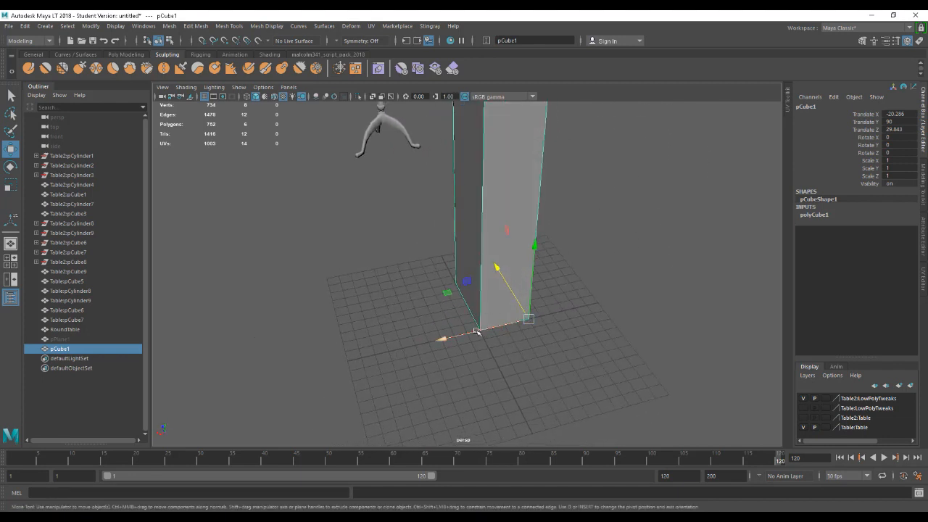
pyautogui.keyDown('alt'); pyautogui.moveTo(480, 332); pyautogui.dragTo(577, 376); pyautogui.keyUp('alt')
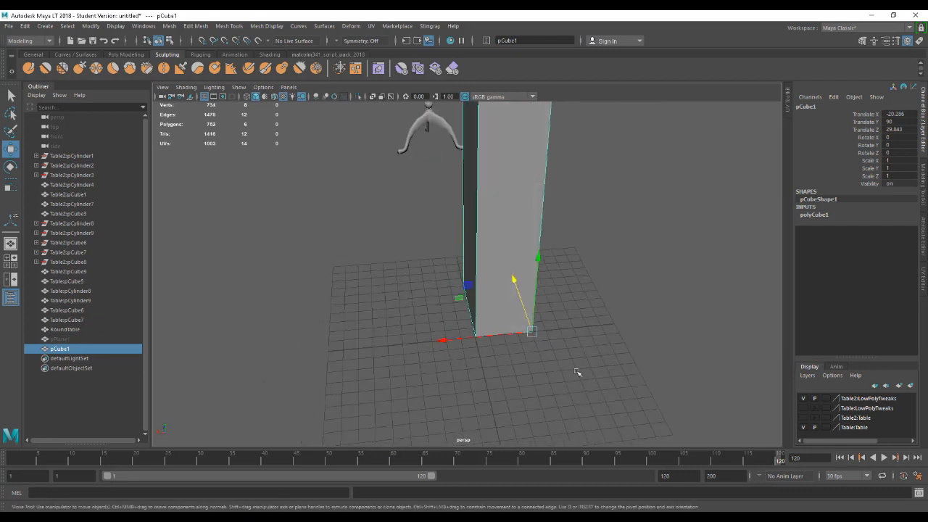
pyautogui.press('d')
pyautogui.moveTo(533, 332); pyautogui.dragTo(474, 341)
pyautogui.press('d')
pyautogui.click(607, 385)
pyautogui.keyDown('alt'); pyautogui.moveTo(606, 385); pyautogui.dragTo(526, 356); pyautogui.keyUp('alt')
pyautogui.keyDown('alt'); pyautogui.moveTo(525, 357); pyautogui.dragTo(512, 379, button='middle'); pyautogui.keyUp('alt')
pyautogui.click(493, 338)
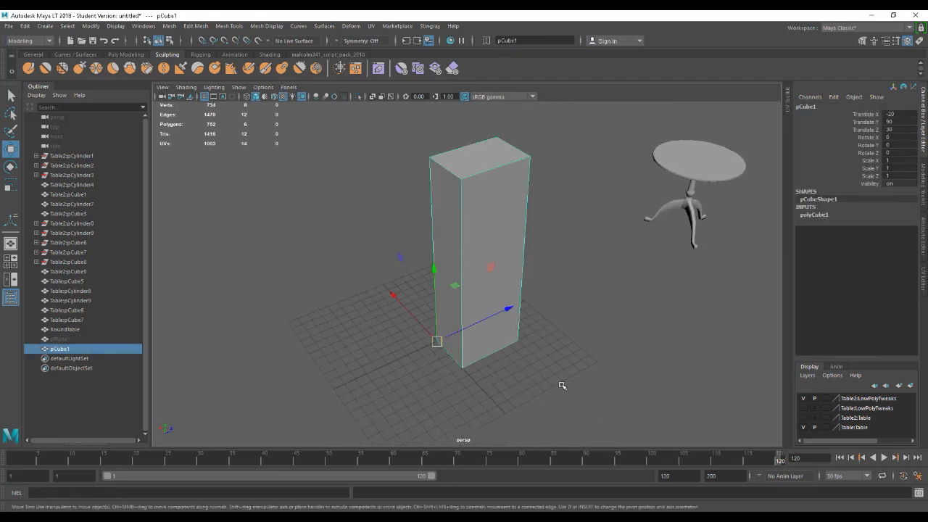
# Duplicate the cube twice and snap the copies side by side along Z, with the first copy at Translate Z 90.
pyautogui.keyDown('alt'); pyautogui.moveTo(562, 387); pyautogui.dragTo(557, 361); pyautogui.keyUp('alt')
pyautogui.keyDown('alt'); pyautogui.moveTo(534, 315); pyautogui.dragTo(427, 241); pyautogui.keyUp('alt')
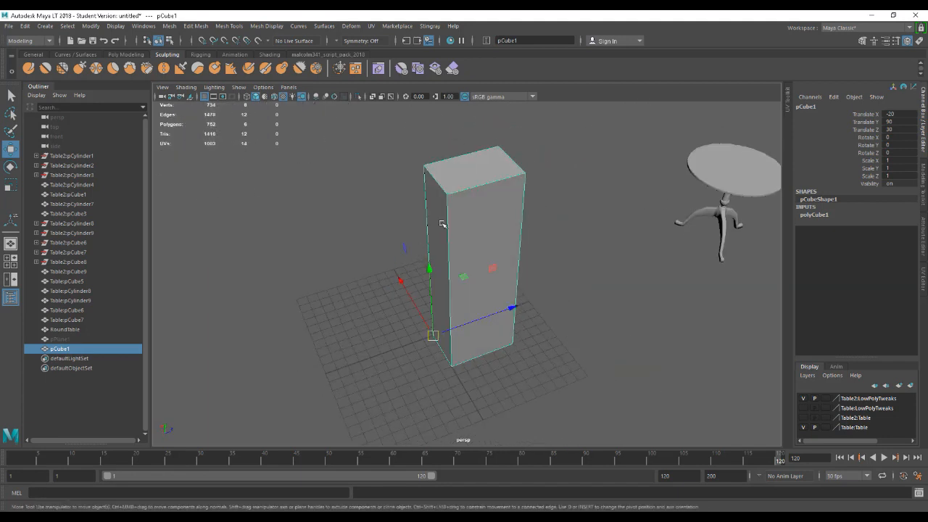
pyautogui.keyDown('alt'); pyautogui.moveTo(513, 285); pyautogui.dragTo(499, 361); pyautogui.keyUp('alt')
pyautogui.hotkey('ctrl', 'd')
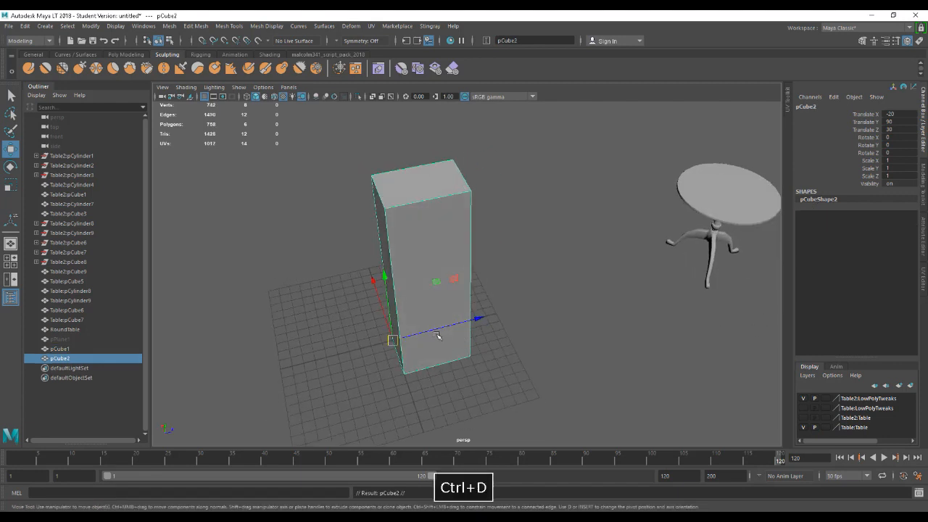
pyautogui.keyDown('alt'); pyautogui.moveTo(449, 338); pyautogui.dragTo(454, 364); pyautogui.keyUp('alt')
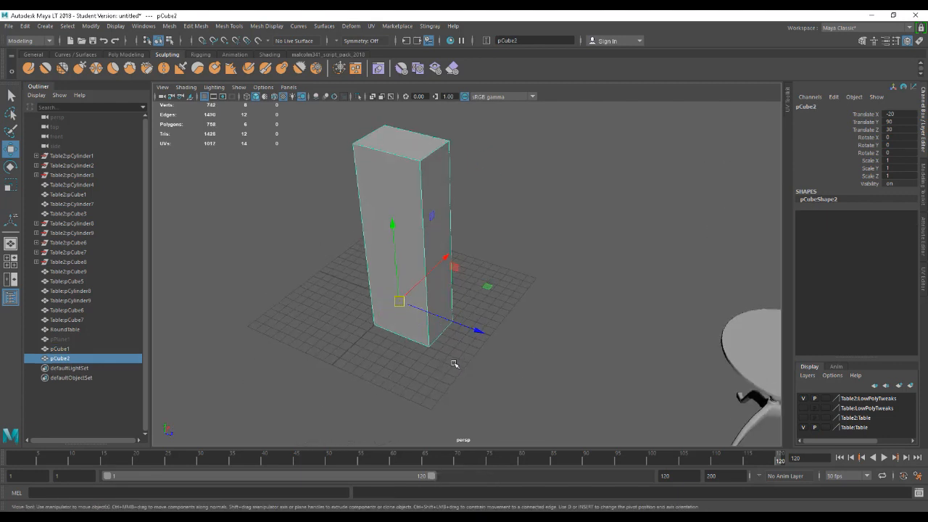
pyautogui.moveTo(440, 319); pyautogui.dragTo(480, 342)
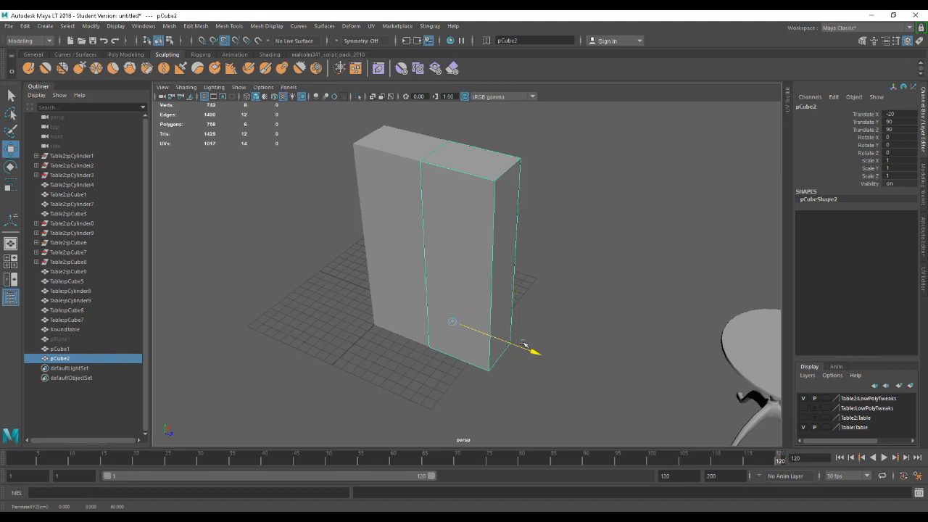
pyautogui.hotkey('ctrl', 'd')
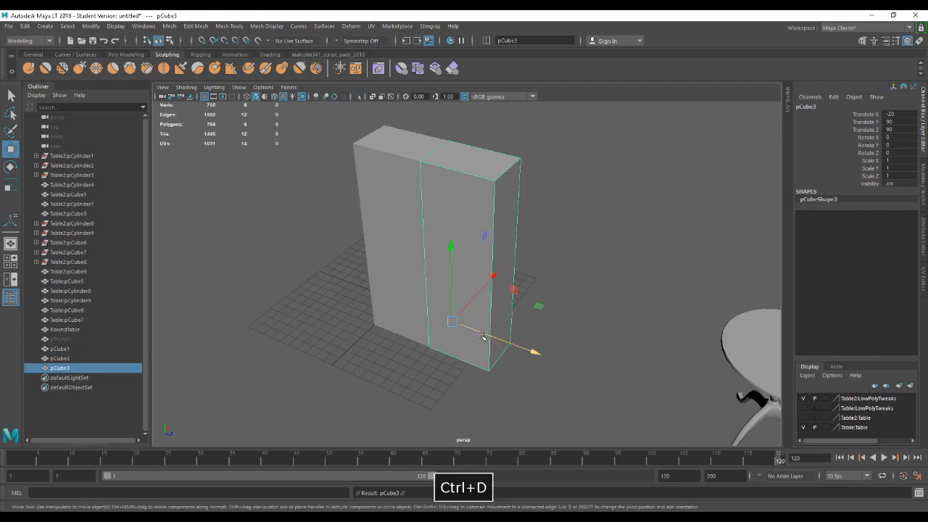
pyautogui.moveTo(482, 338); pyautogui.dragTo(507, 341)
pyautogui.click(653, 327)
pyautogui.keyDown('alt'); pyautogui.moveTo(652, 327); pyautogui.dragTo(594, 363); pyautogui.keyUp('alt')
# Delete both duplicated cubes and reselect the original pCube1.
pyautogui.click(535, 315)
pyautogui.click(474, 296)
pyautogui.click(402, 292)
pyautogui.click(505, 267)
pyautogui.click(567, 281)
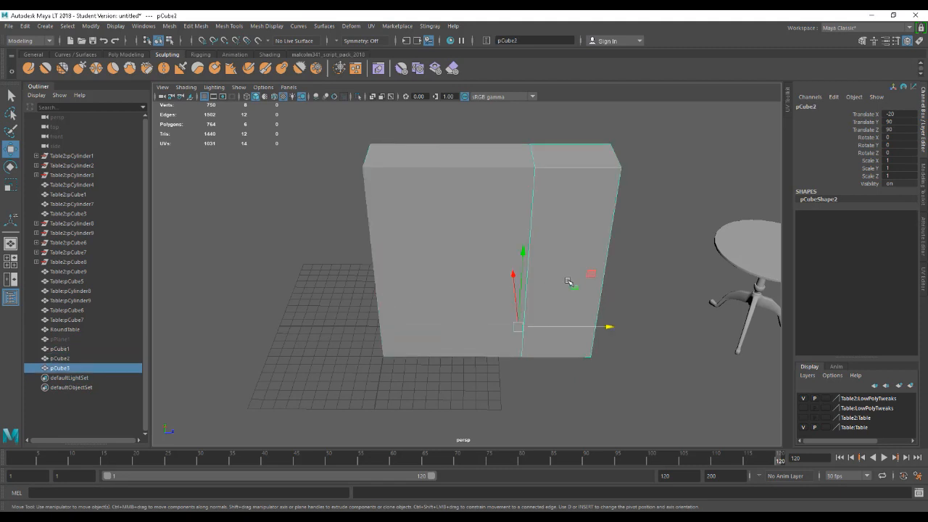
pyautogui.press('Delete')
pyautogui.click(503, 269)
pyautogui.press('Delete')
pyautogui.keyDown('alt'); pyautogui.moveTo(439, 316); pyautogui.dragTo(403, 355); pyautogui.keyUp('alt')
pyautogui.click(435, 374)
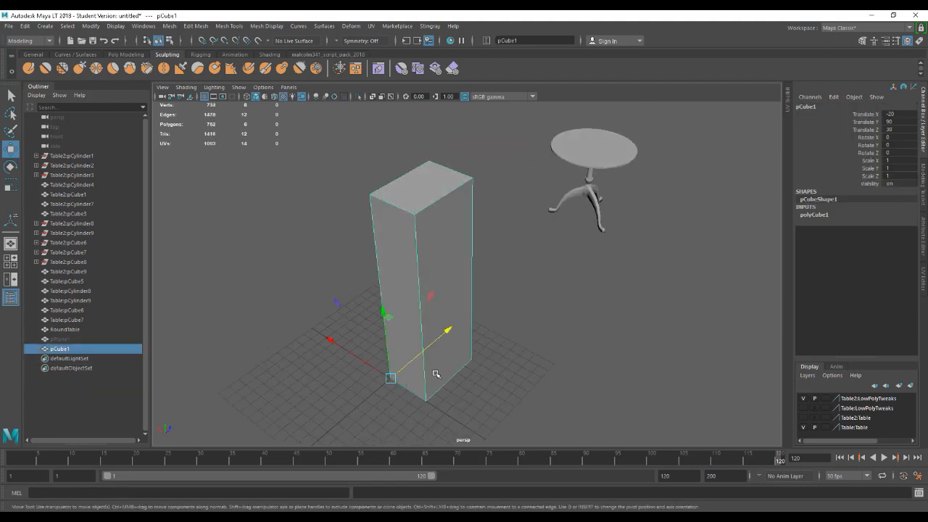
# Cut an edge loop vertically through the middle of pCube1 with the Multi-Cut tool.
pyautogui.keyDown('alt'); pyautogui.moveTo(475, 370); pyautogui.dragTo(538, 377); pyautogui.keyUp('alt')
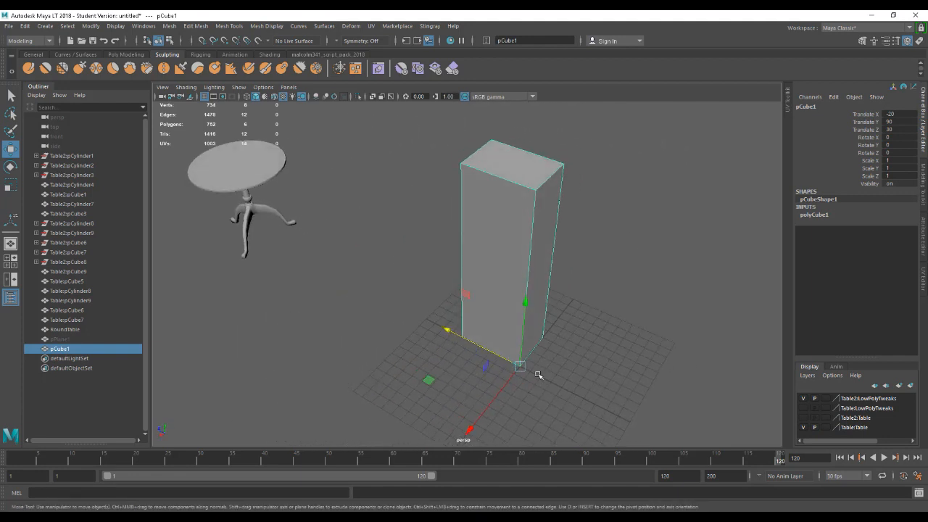
pyautogui.press('d')
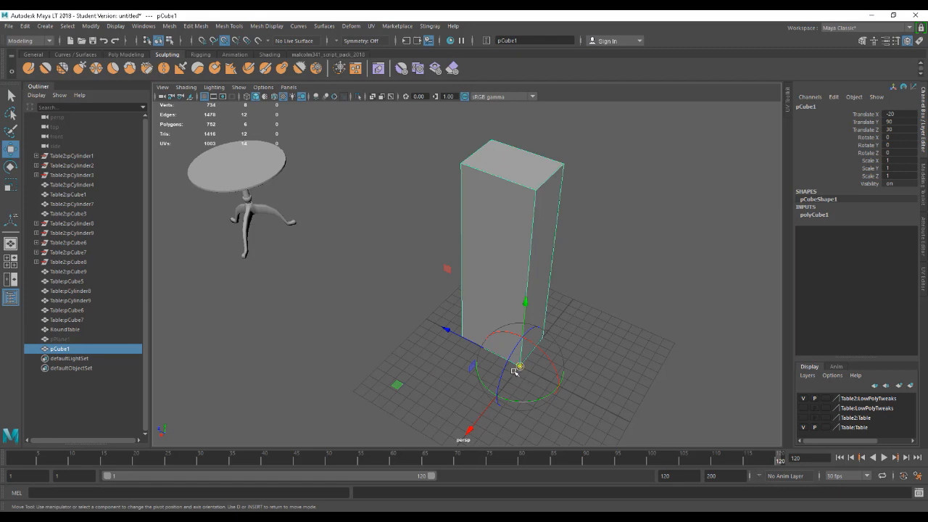
pyautogui.press('d')
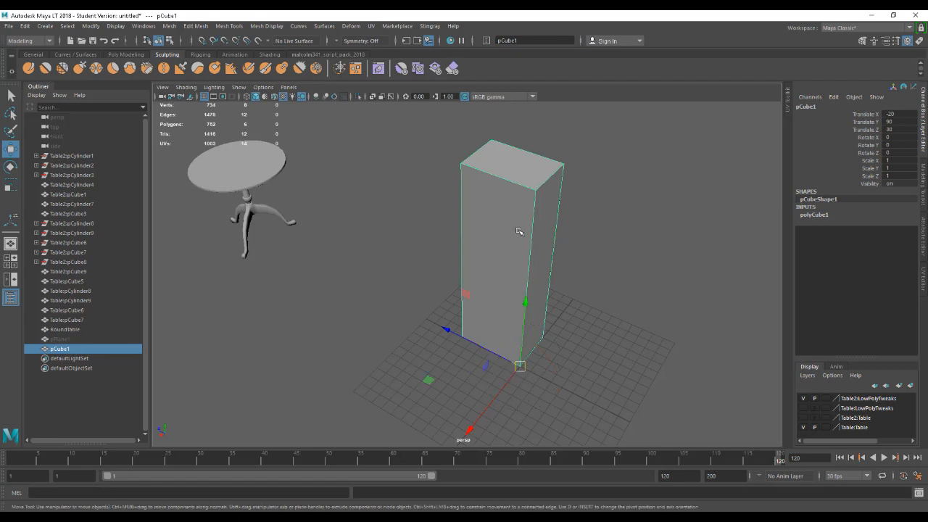
pyautogui.hotkey('ctrl', 'shift', 'x')
pyautogui.keyDown('ctrl'); pyautogui.click(531, 152); pyautogui.keyUp('ctrl')
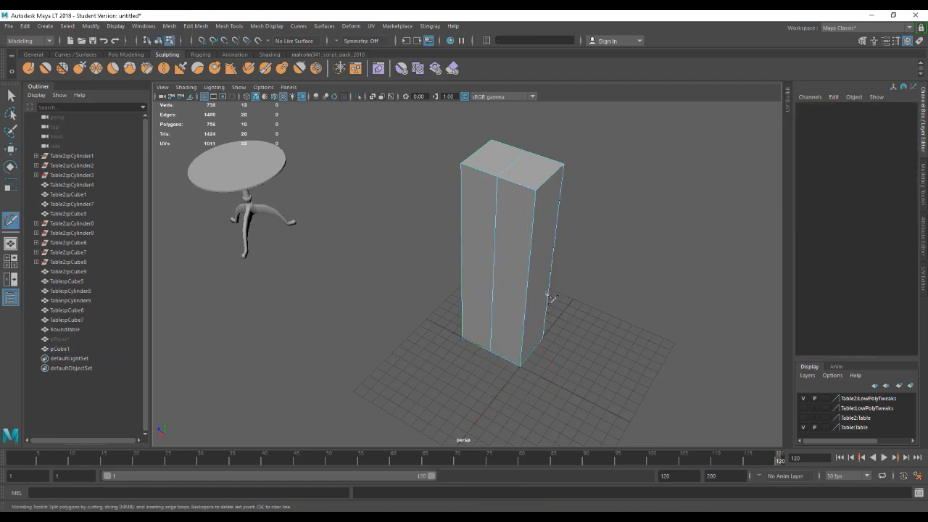
# Reselect pCube1 and snap its pivot to the bottom vertex of the new middle edge.
pyautogui.press('w')
pyautogui.moveTo(520, 345); pyautogui.dragTo(556, 239, button='right')
pyautogui.click(525, 310)
pyautogui.press('d')
pyautogui.press('v')
pyautogui.moveTo(519, 367); pyautogui.dragTo(493, 356)
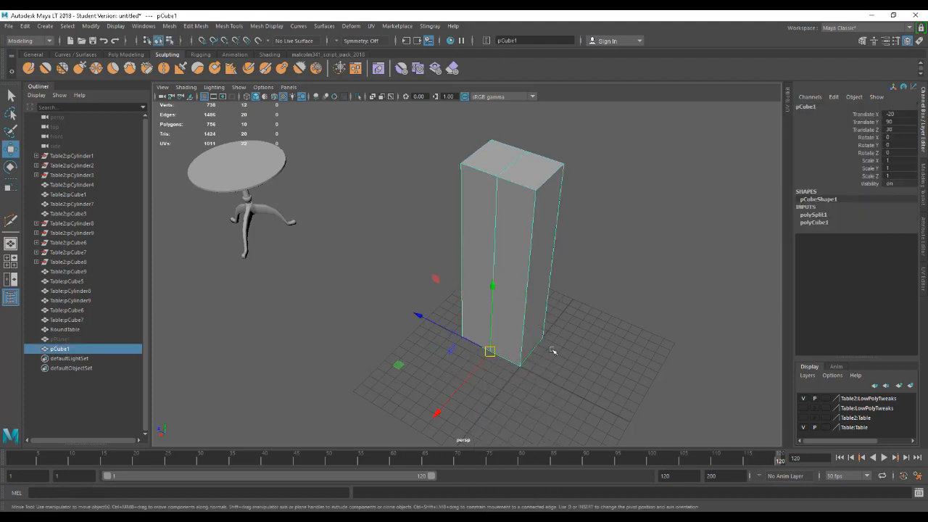
# Snap pCube1 along Z so its pivot sits at the grid origin, with Translate Z at 0.
pyautogui.click(573, 342)
pyautogui.click(509, 326)
pyautogui.press('x')
pyautogui.moveTo(482, 347); pyautogui.dragTo(519, 367)
pyautogui.click(628, 380)
pyautogui.keyDown('alt'); pyautogui.moveTo(627, 380); pyautogui.dragTo(528, 378); pyautogui.keyUp('alt')
pyautogui.click(498, 366)
pyautogui.keyDown('alt'); pyautogui.moveTo(528, 378); pyautogui.dragTo(488, 358, button='middle'); pyautogui.keyUp('alt')
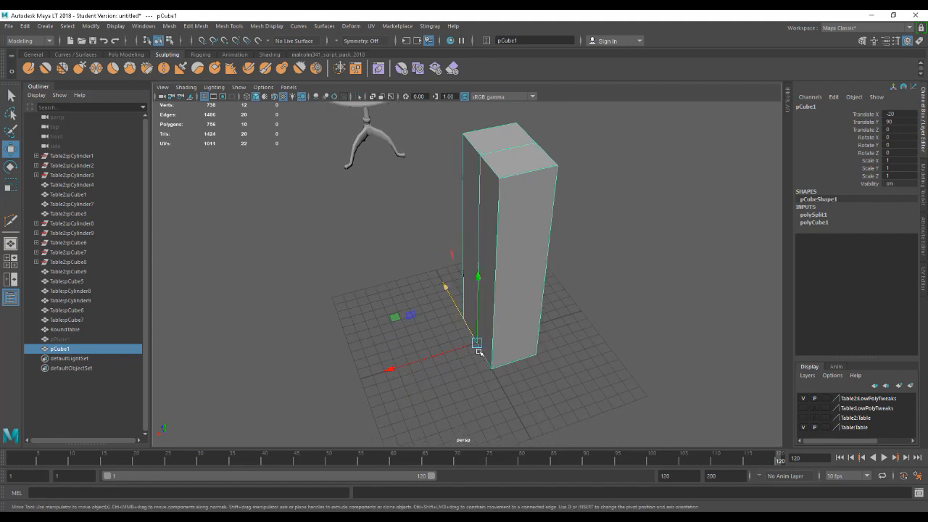
pyautogui.moveTo(553, 391)
pyautogui.keyDown('alt'); pyautogui.mouseDown()
pyautogui.moveTo(590, 394)
pyautogui.moveTo(540, 393)
pyautogui.mouseUp(); pyautogui.keyUp('alt')
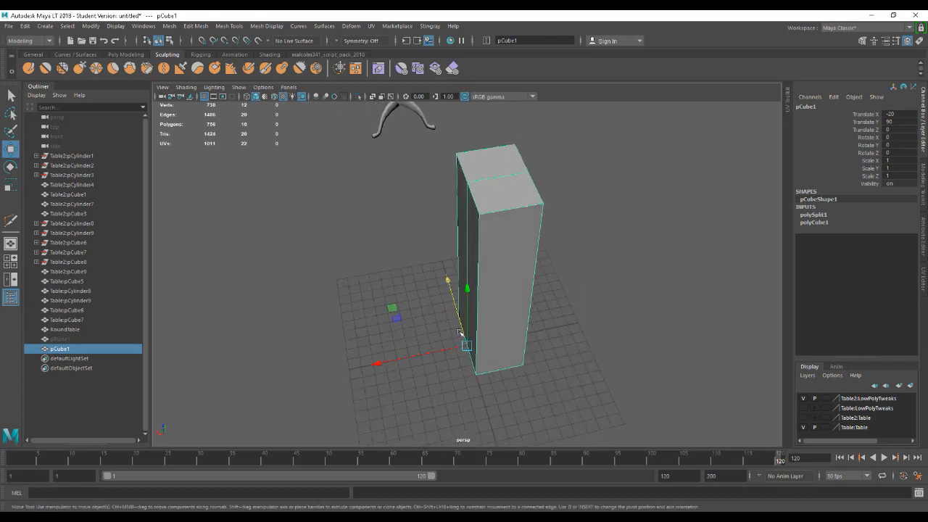
pyautogui.keyDown('alt'); pyautogui.moveTo(466, 345); pyautogui.dragTo(517, 371); pyautogui.keyUp('alt')
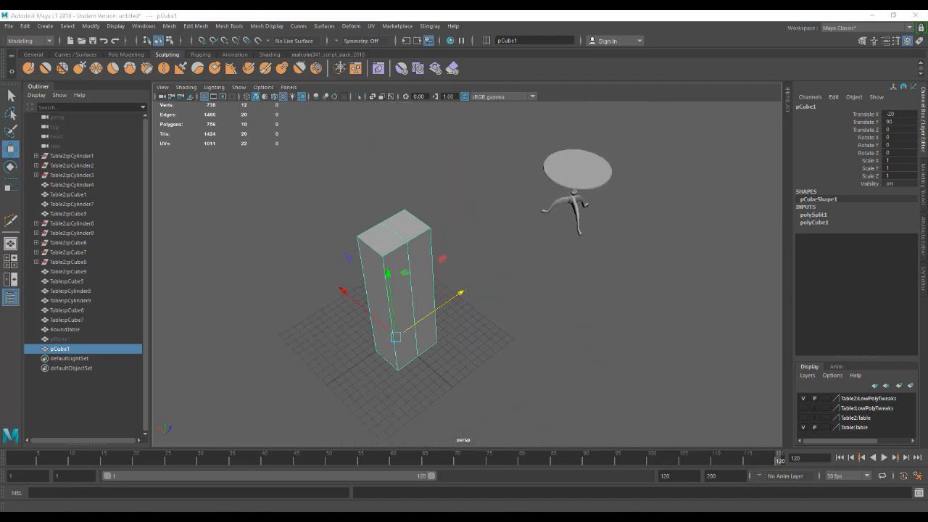
# Switch to Unreal Editor, reimport the SM_Table static mesh, and inspect the table's pivot in the level.
pyautogui.moveTo(540, 516)
pyautogui.click(553, 470)
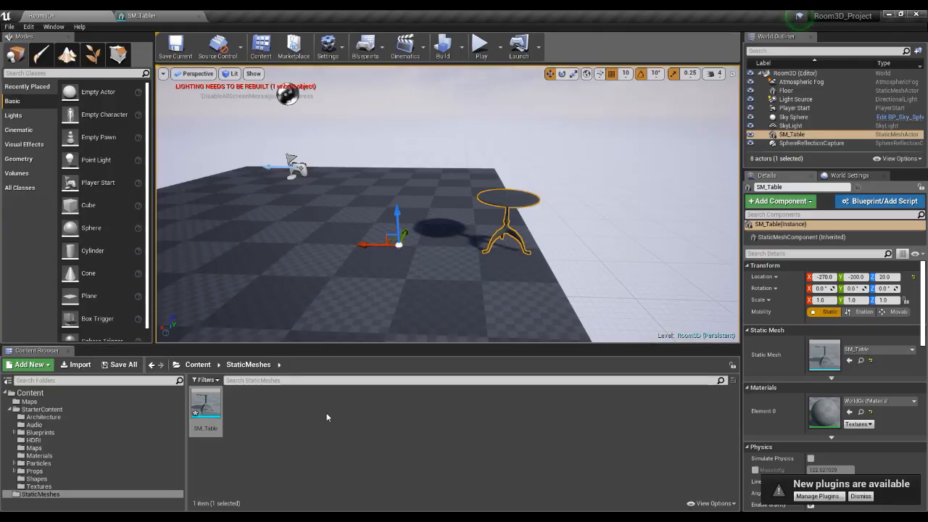
pyautogui.rightClick(207, 398)
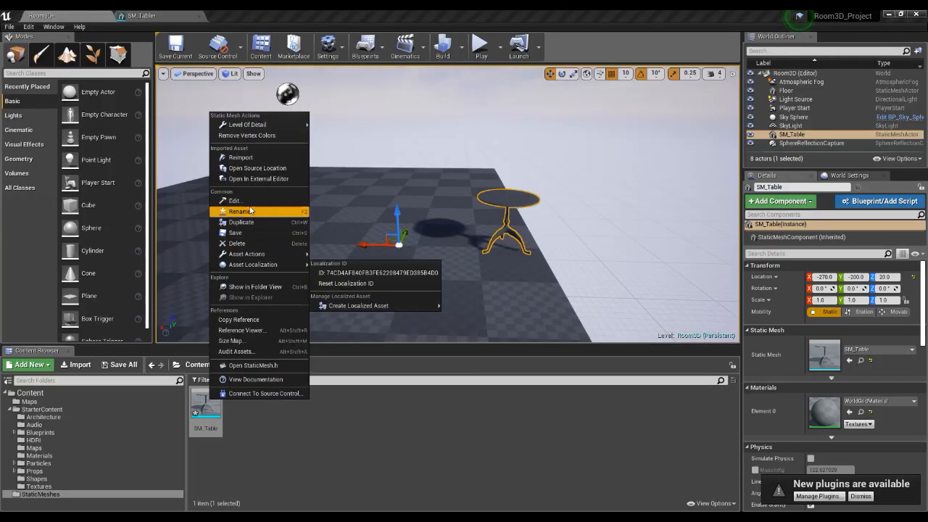
pyautogui.click(247, 159)
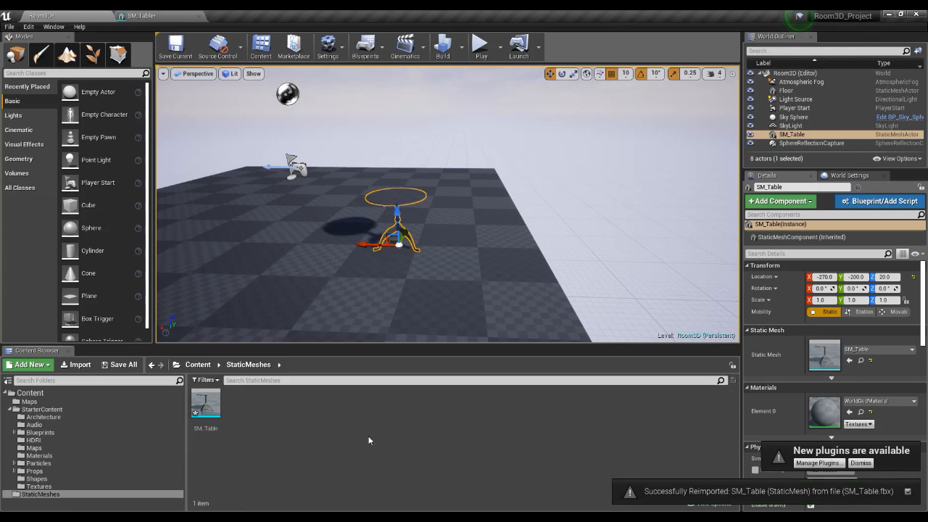
pyautogui.keyDown('alt'); pyautogui.moveTo(493, 211); pyautogui.dragTo(446, 229); pyautogui.keyUp('alt')
pyautogui.scroll(5, 446, 229)
pyautogui.moveTo(446, 230); pyautogui.dragTo(460, 243, button='middle')
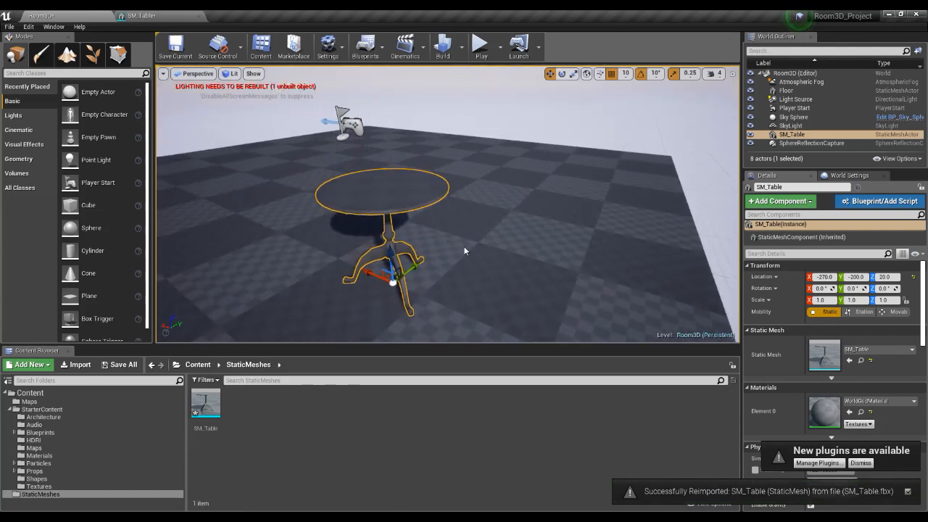
# Place three more SM_Table instances at different spots on the floor of the Room3D level.
pyautogui.scroll(-4, 461, 243)
pyautogui.moveTo(206, 403); pyautogui.dragTo(537, 246)
pyautogui.moveTo(206, 403); pyautogui.dragTo(338, 205)
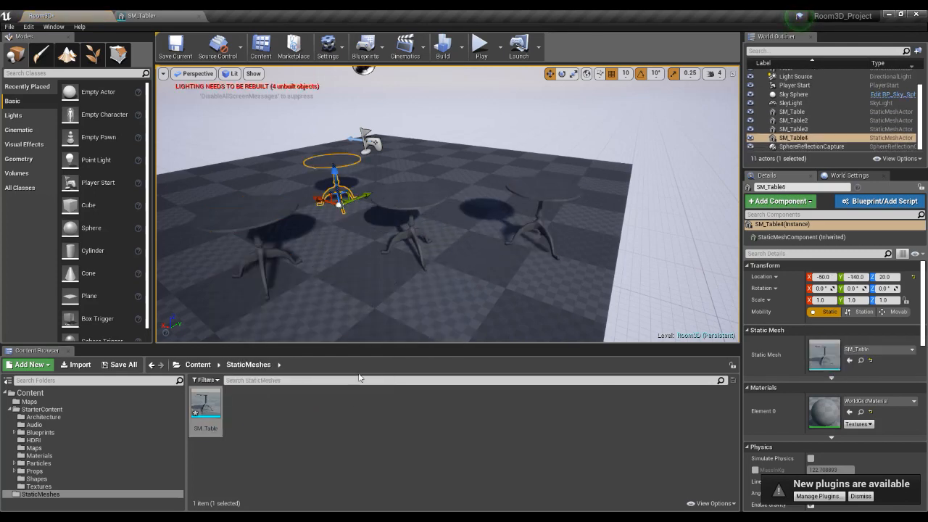
pyautogui.click(360, 401)
# View the placed tables from another angle and switch back to Maya LT.
pyautogui.moveTo(429, 291); pyautogui.dragTo(412, 281, button='right')
pyautogui.press('w')
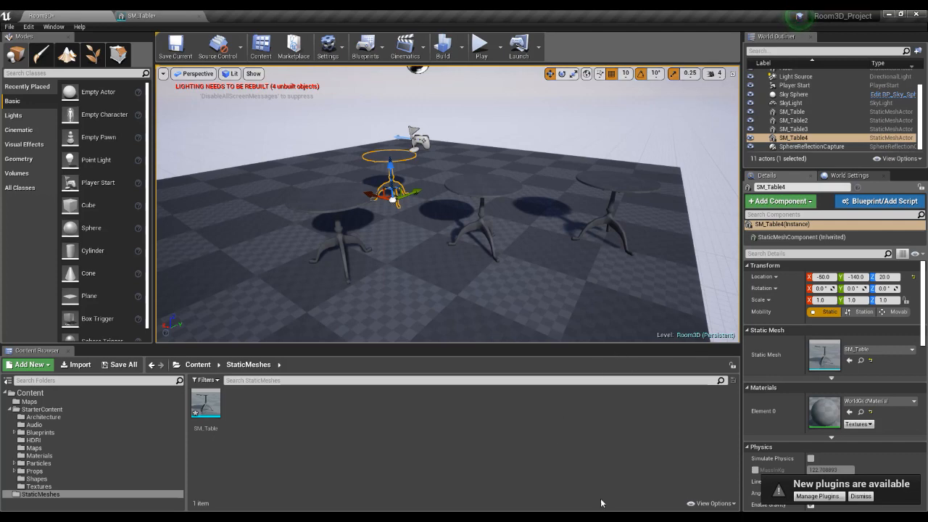
pyautogui.moveTo(604, 517)
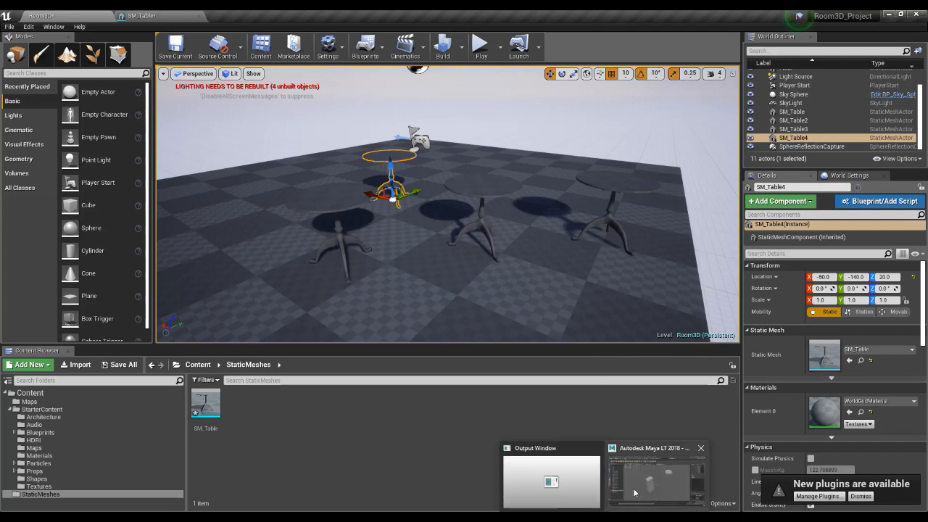